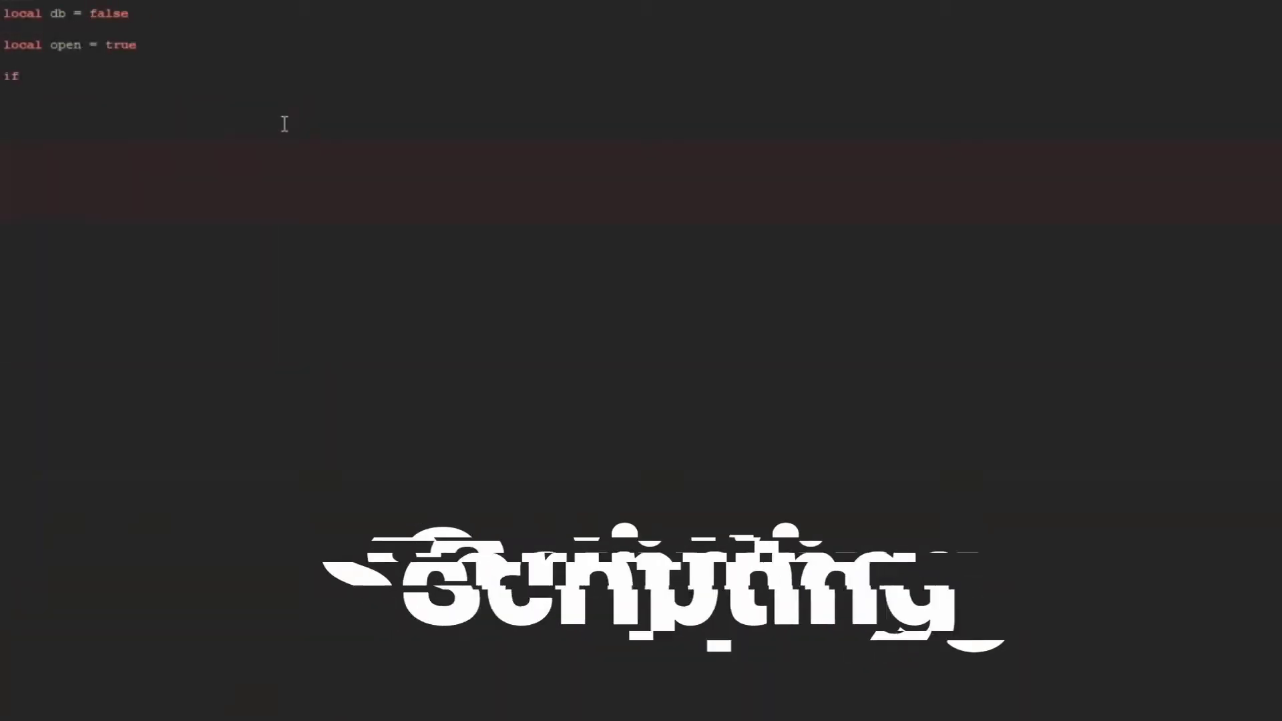
- Write an if statement testing open == false, a local debounce = db line, and an if statement testing debounce = false
text(open == false then db == true)
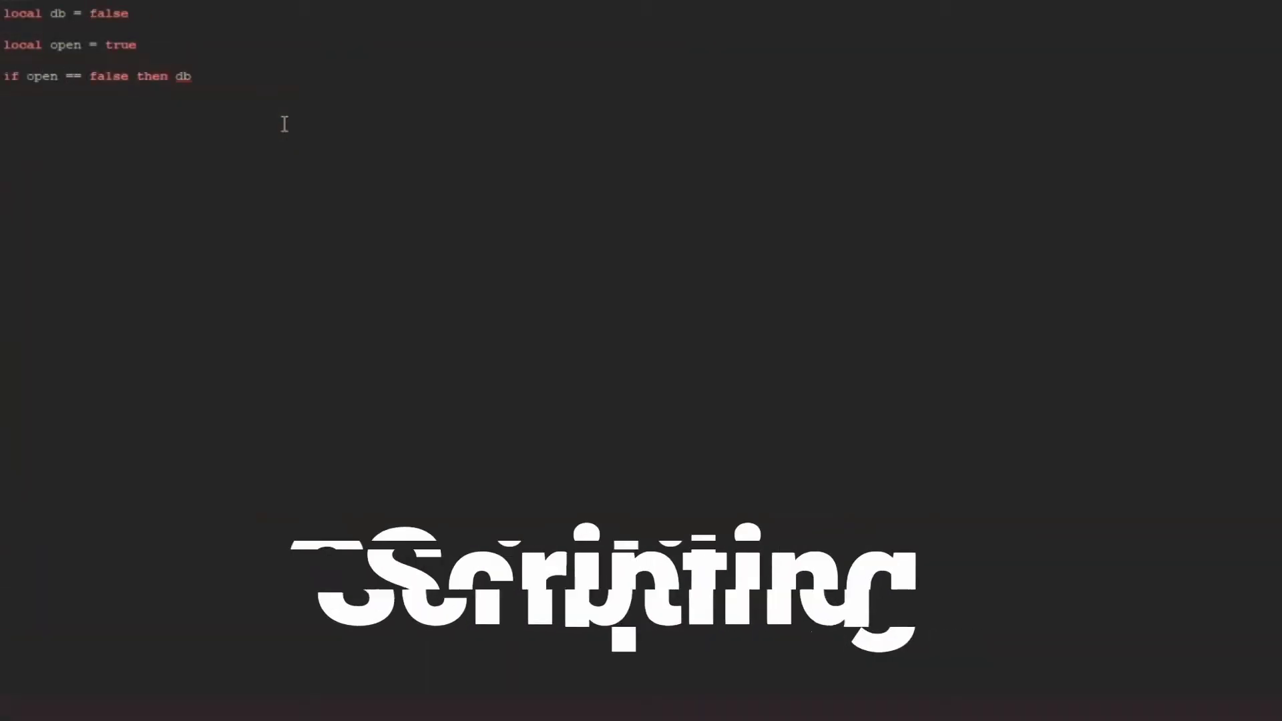
key(Return)
text(local debounce = db)
key(Return)
text(if debounce = false then db = false)
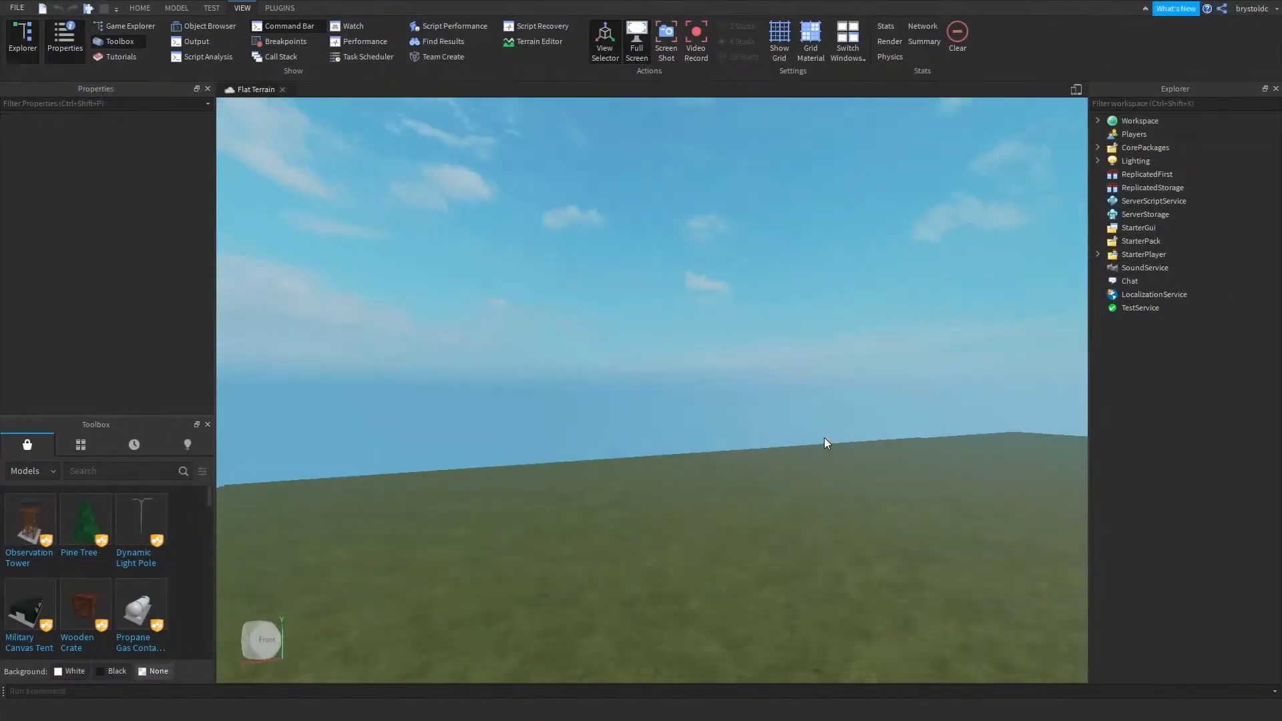
- Open the Terrain Editor for the flat terrain place
right_drag(824, 438, 806, 378)
key(s)
key(a)
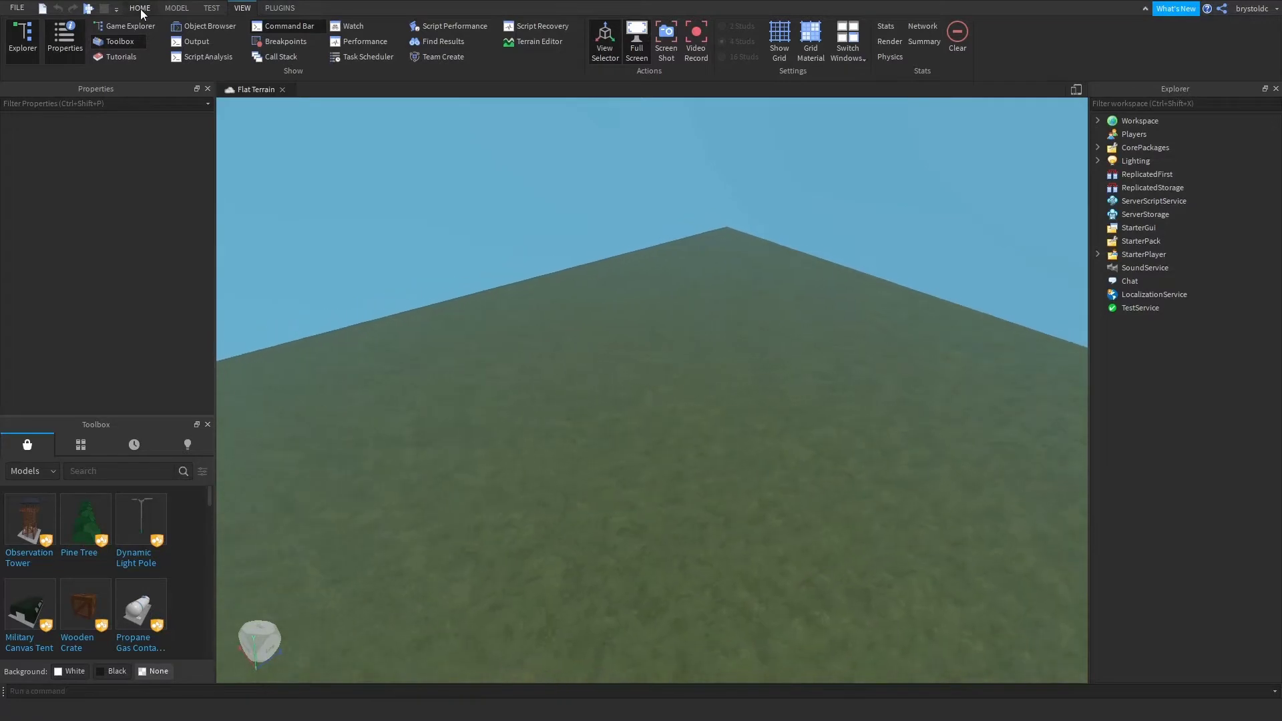
click(140, 8)
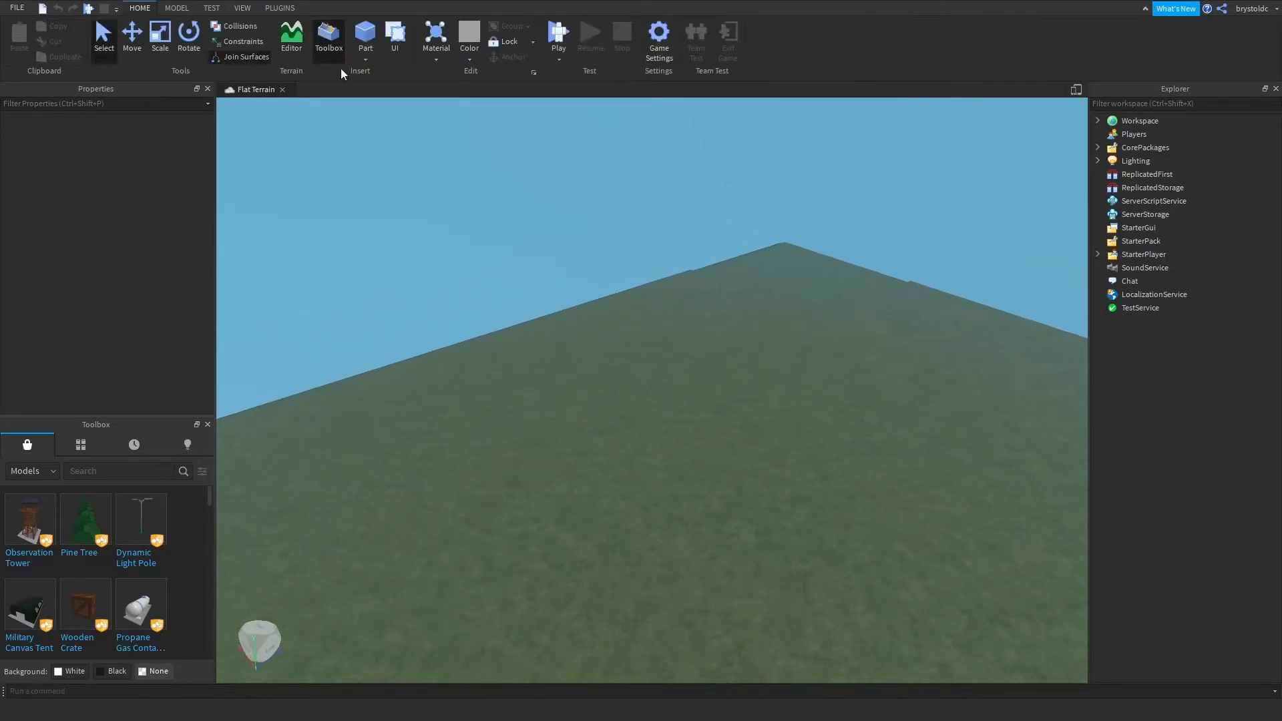
right_drag(854, 316, 855, 317)
key(s)
key(a)
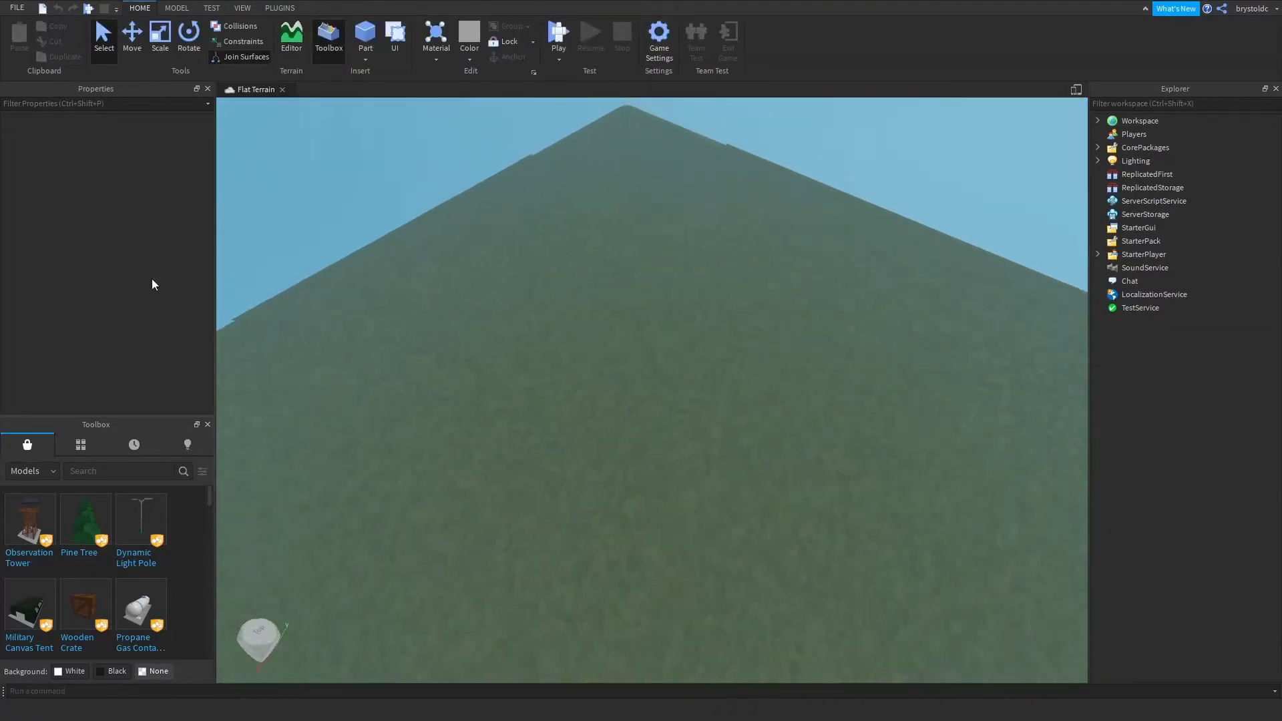
click(299, 30)
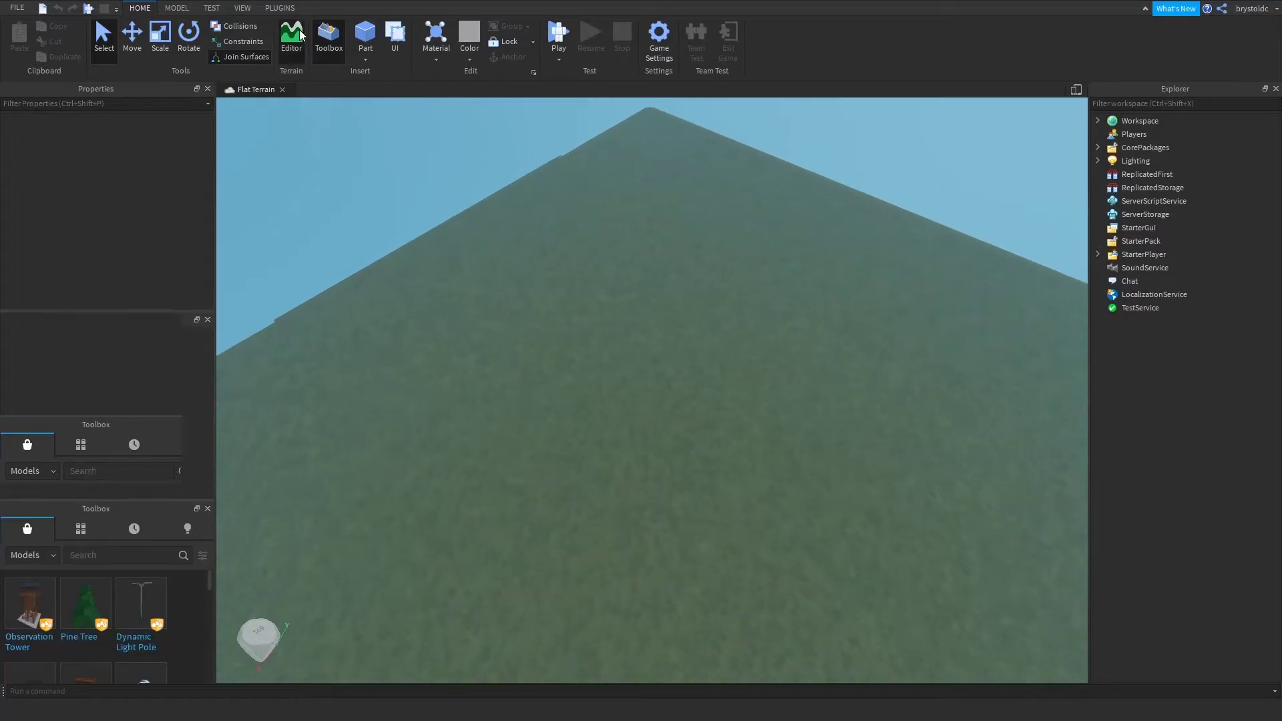
right_drag(506, 479, 506, 478)
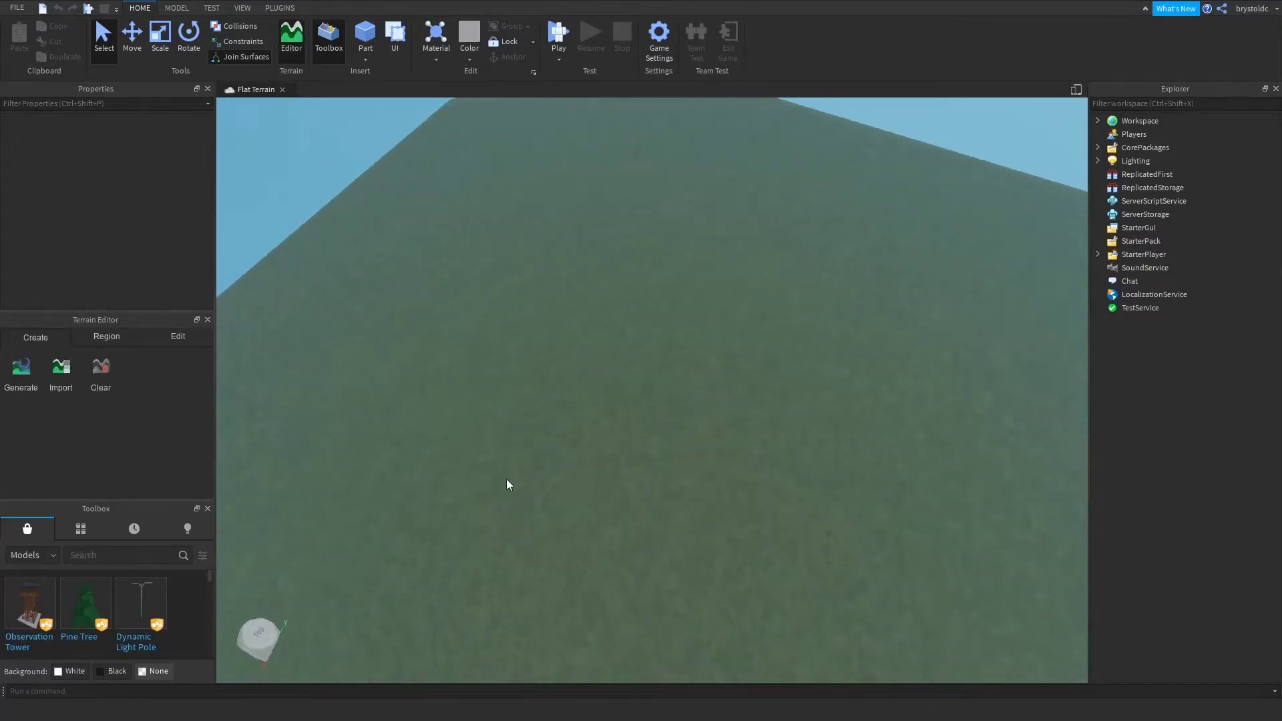
- Generate terrain using the Plains, Hills and Mountains biomes
click(21, 376)
scroll(170, 426, down, 3)
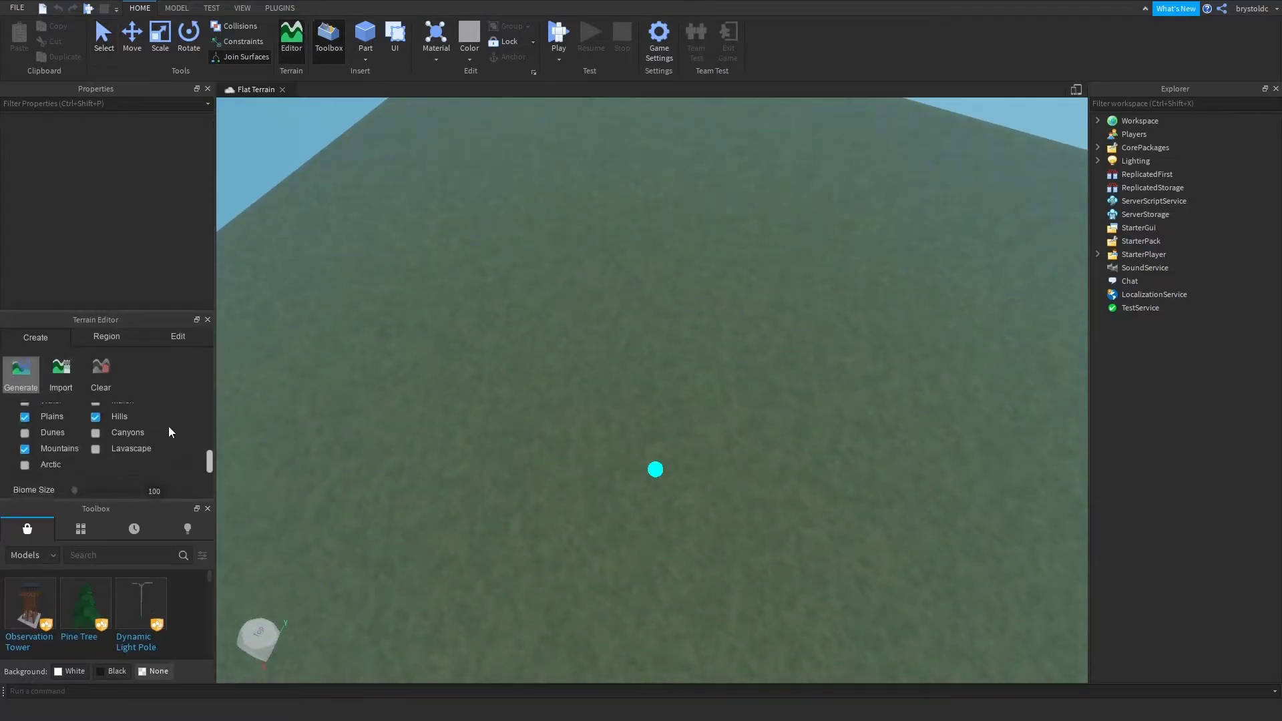
drag(207, 461, 208, 454)
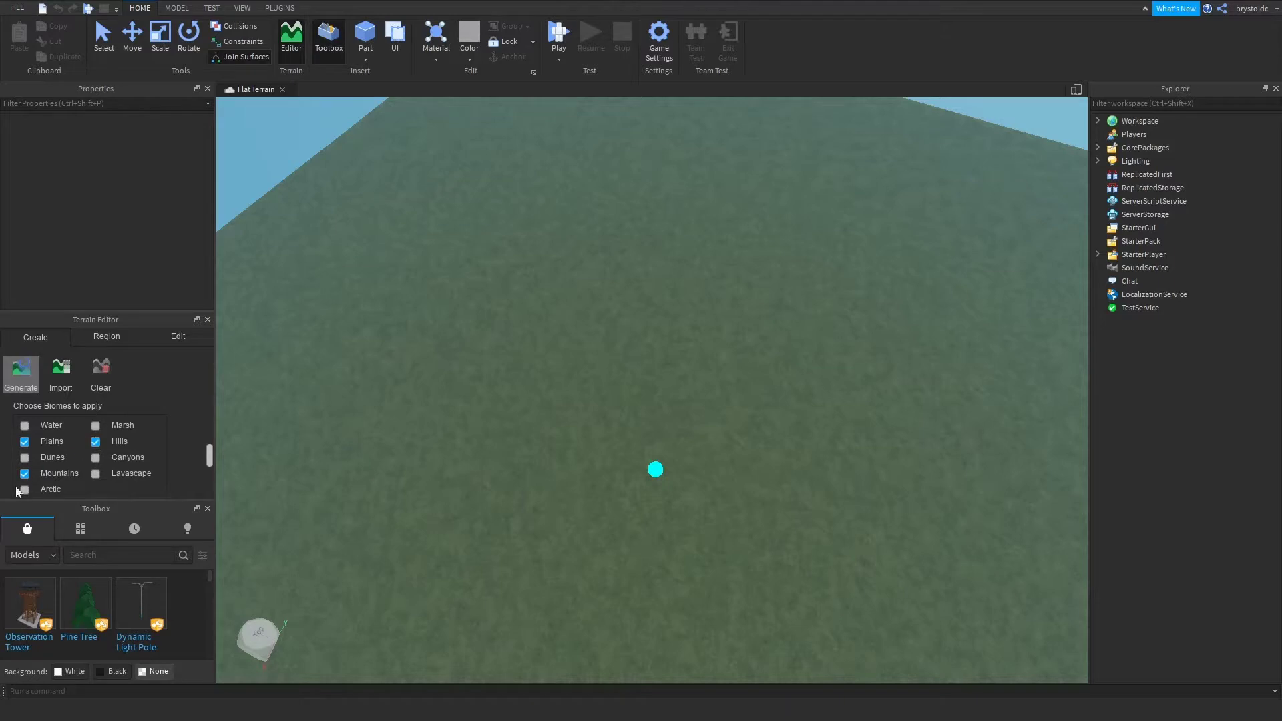
scroll(58, 459, down, 5)
scroll(59, 459, up, 4)
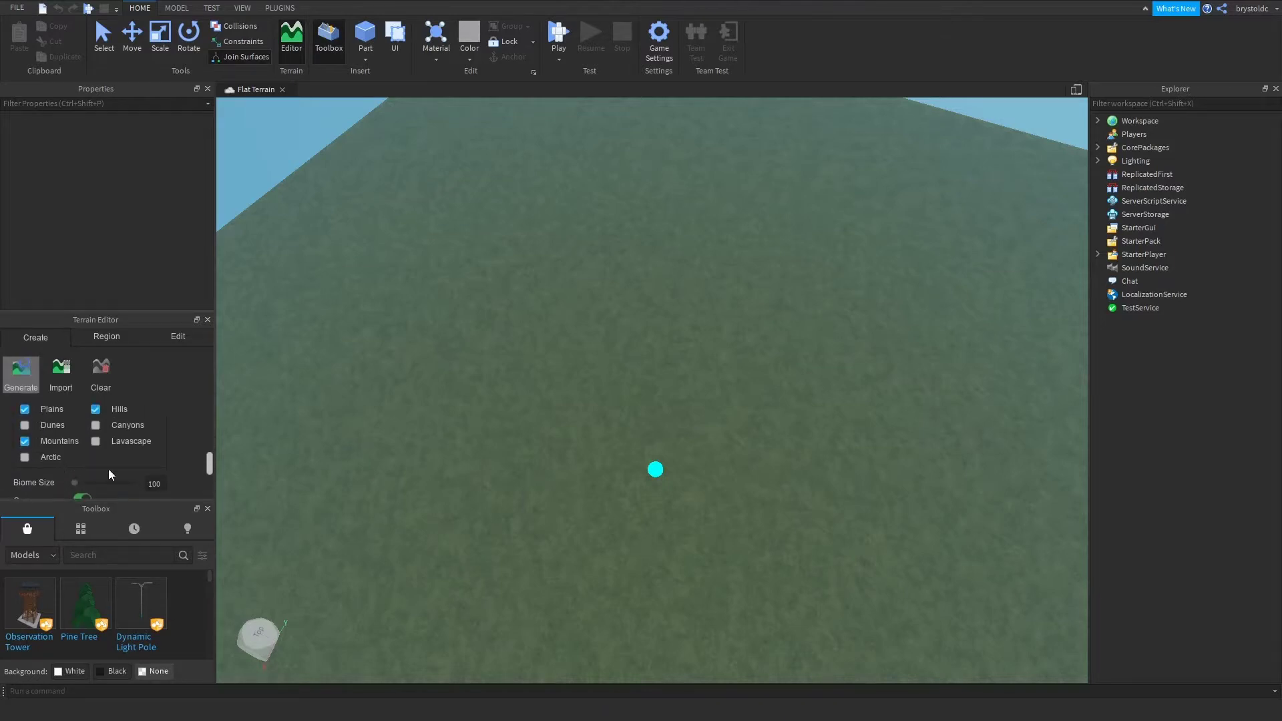
drag(208, 463, 203, 493)
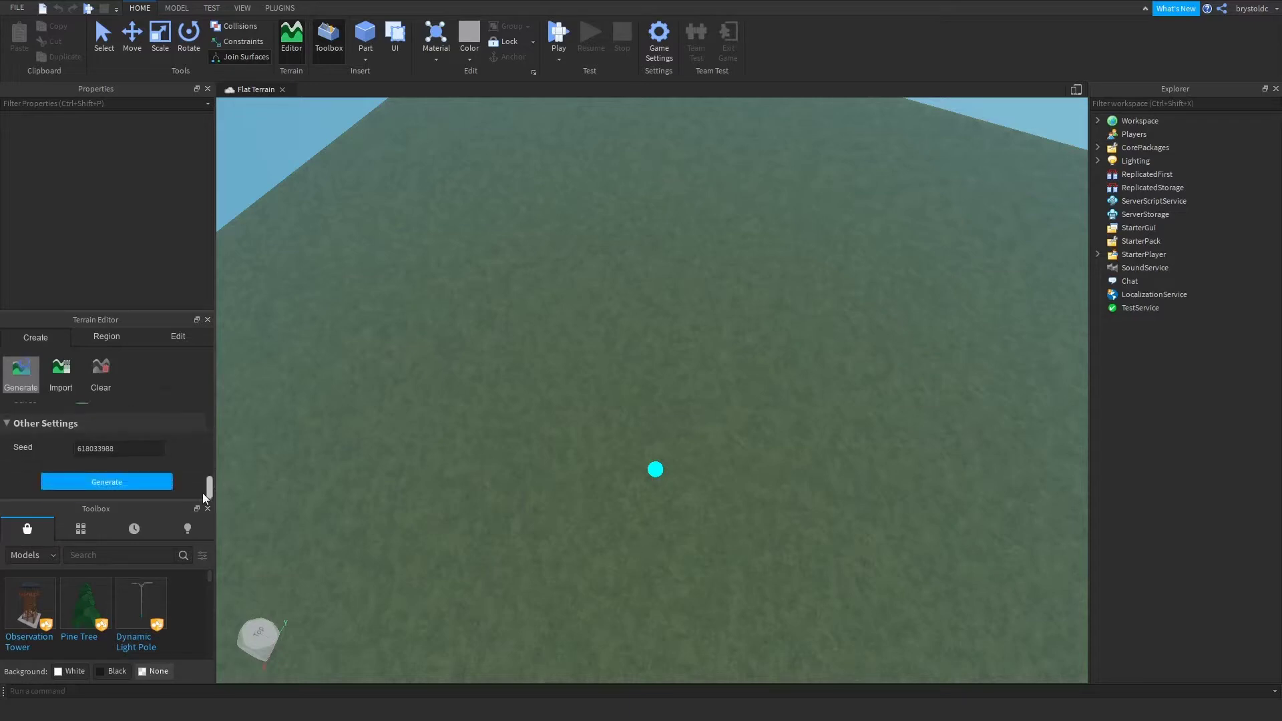
click(162, 481)
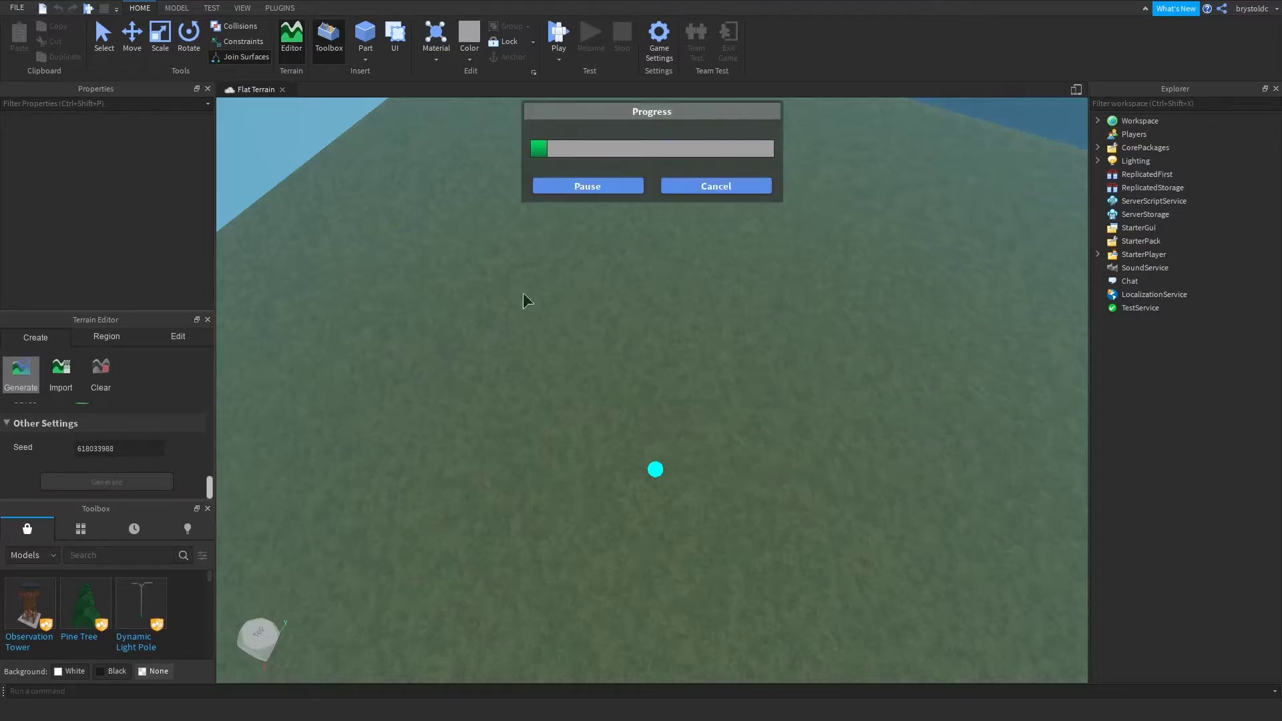
- Look over the generated landscape and undo the terrain generation
right_drag(531, 324, 486, 381)
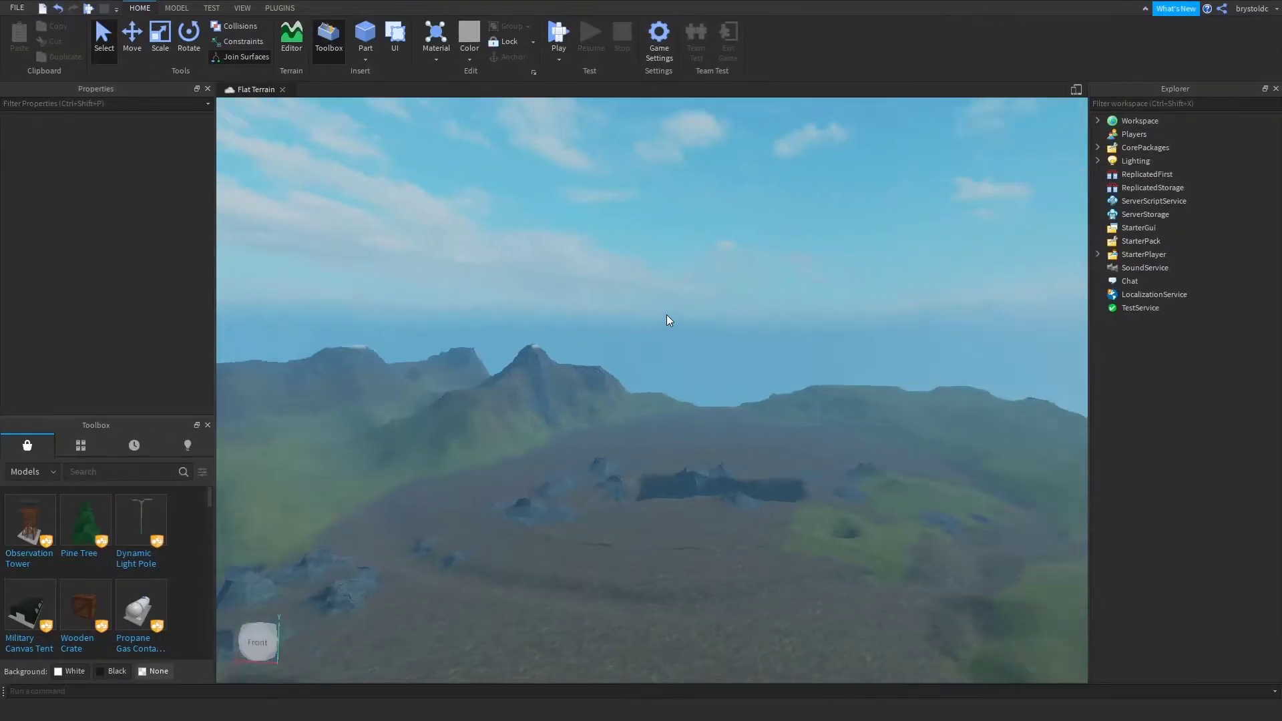
key(w)
right_drag(667, 315, 668, 306)
key(ctrl+z)
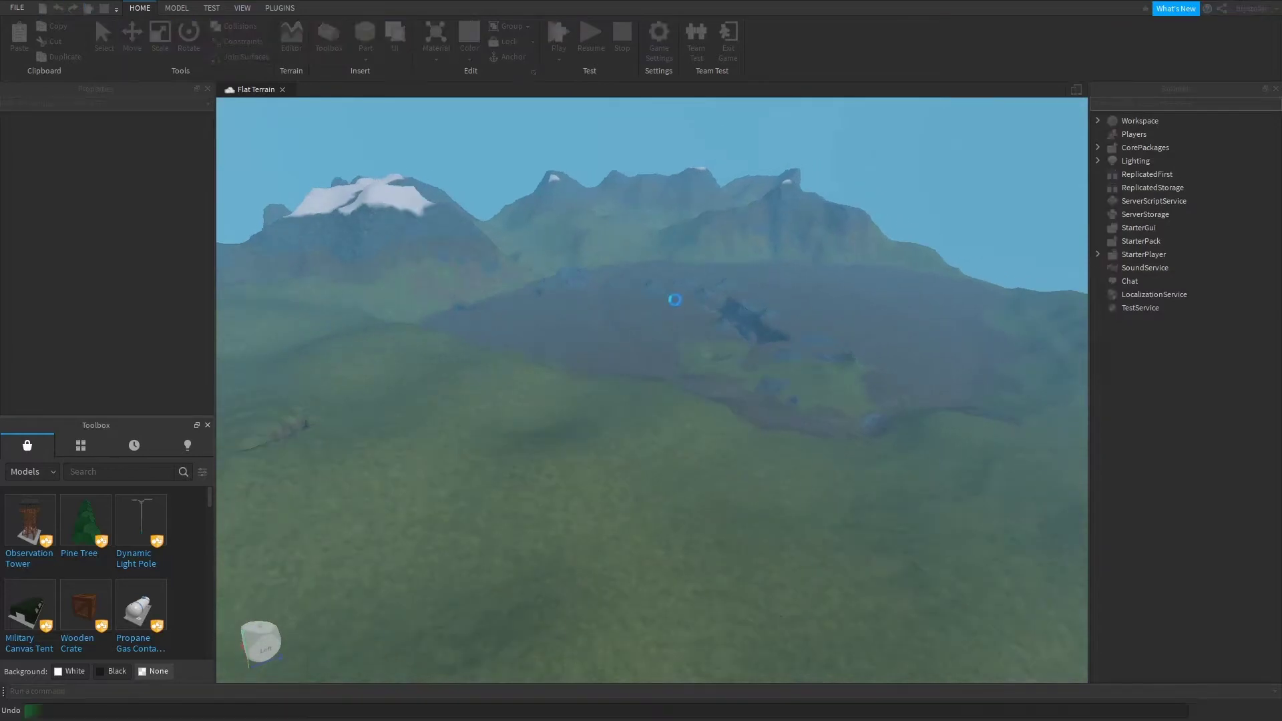
right_drag(648, 185, 648, 186)
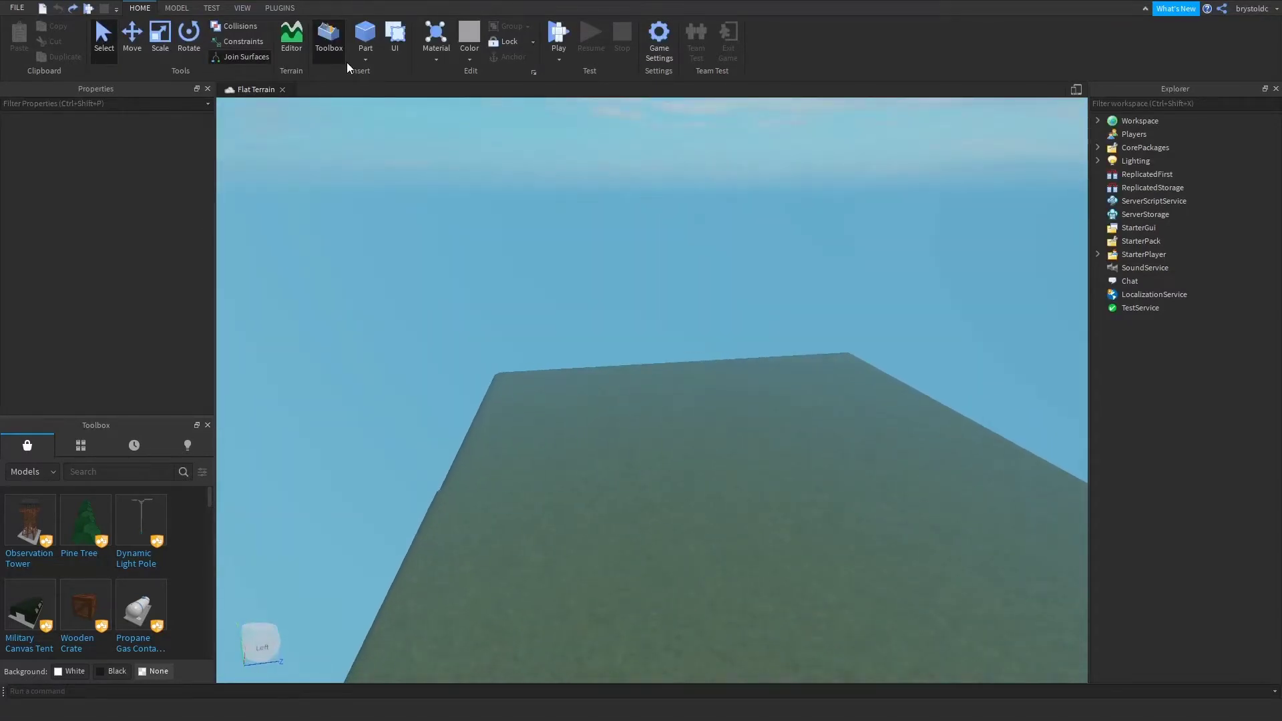
- Generate terrain with the Water biome added to Plains, Hills and Mountains, and close the Terrain Editor
click(289, 40)
scroll(106, 422, down, 10)
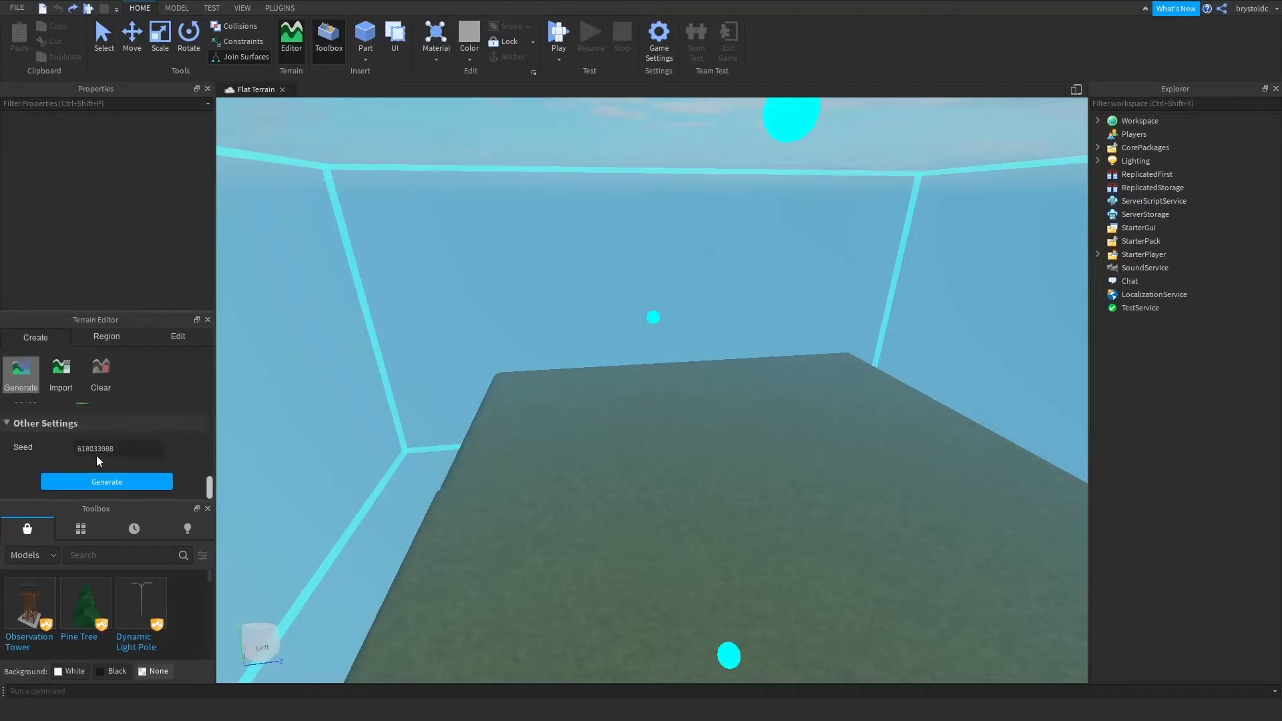
drag(209, 482, 217, 451)
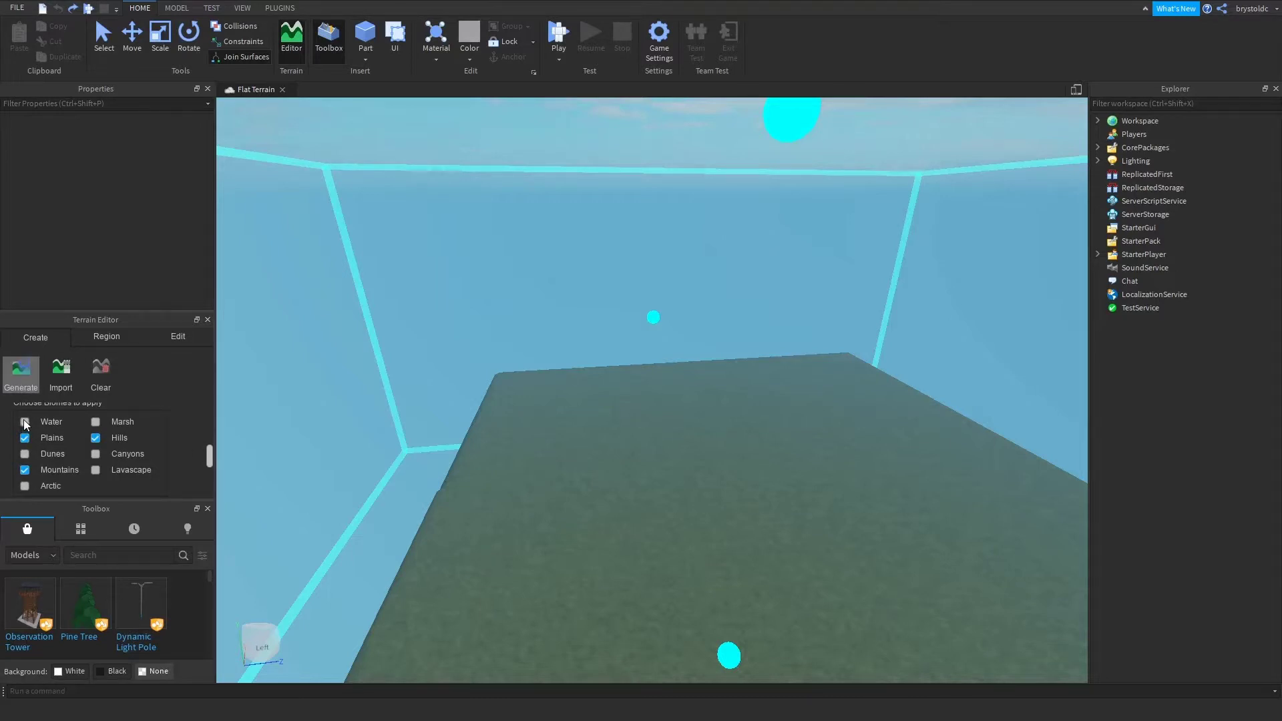
drag(210, 456, 199, 482)
click(111, 490)
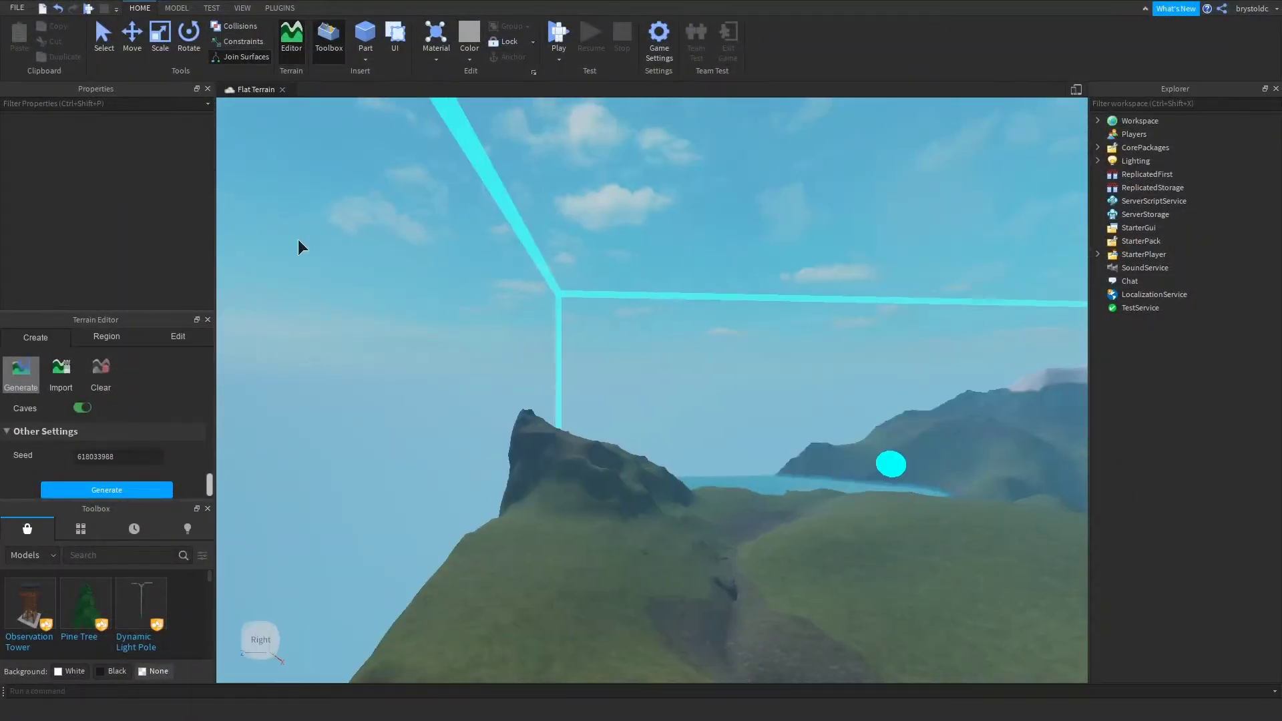
click(207, 320)
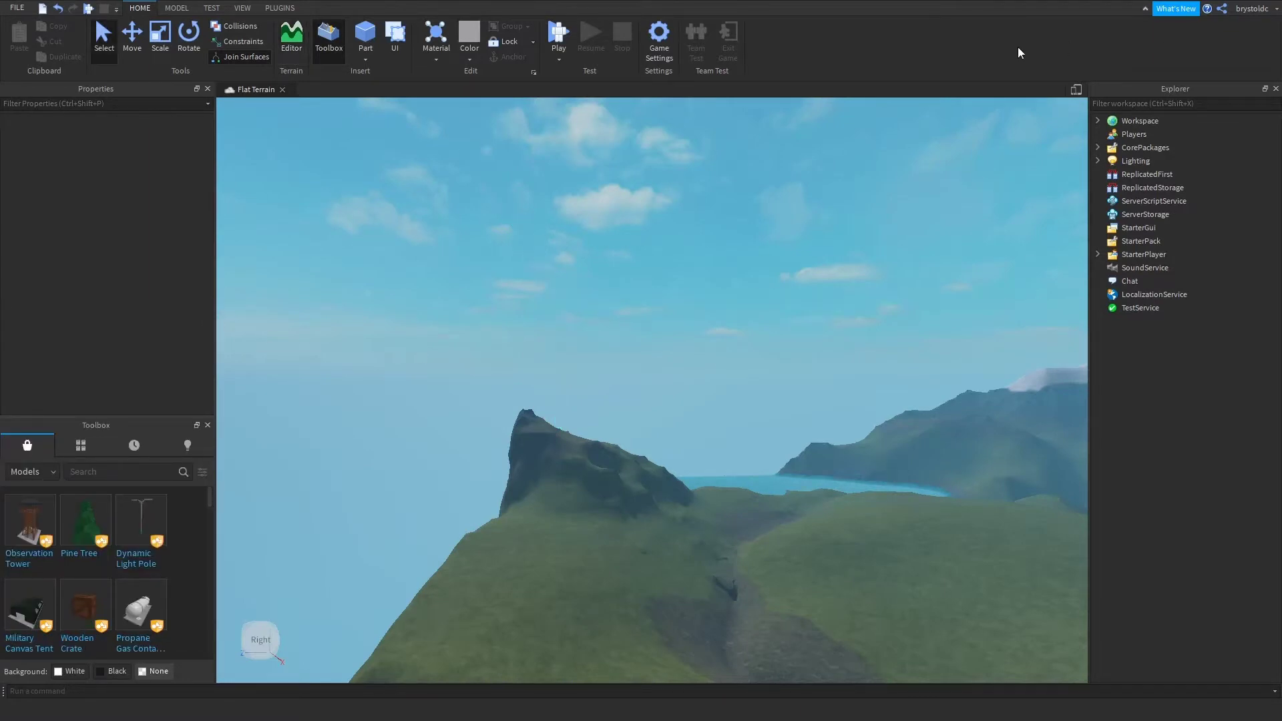
- Examine the Workspace contents and fly over the generated landscape
click(1094, 122)
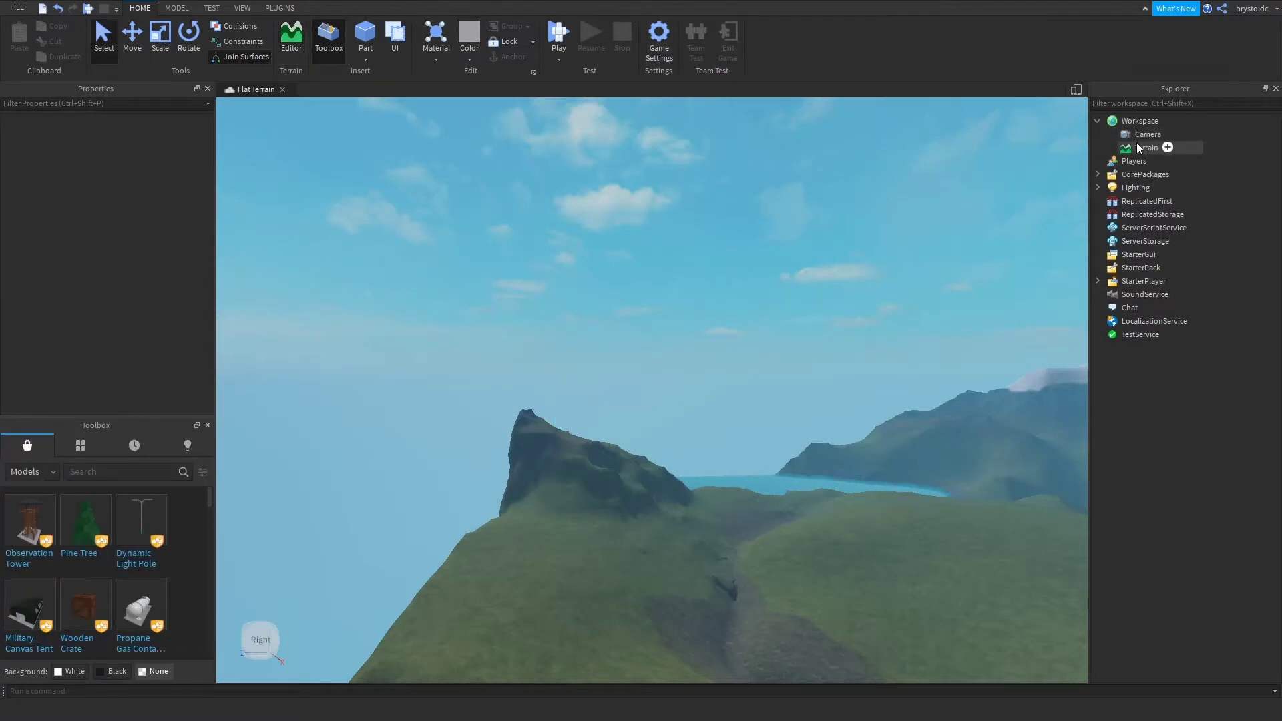
right_drag(768, 474, 777, 444)
key(w)
key(s)
key(a)
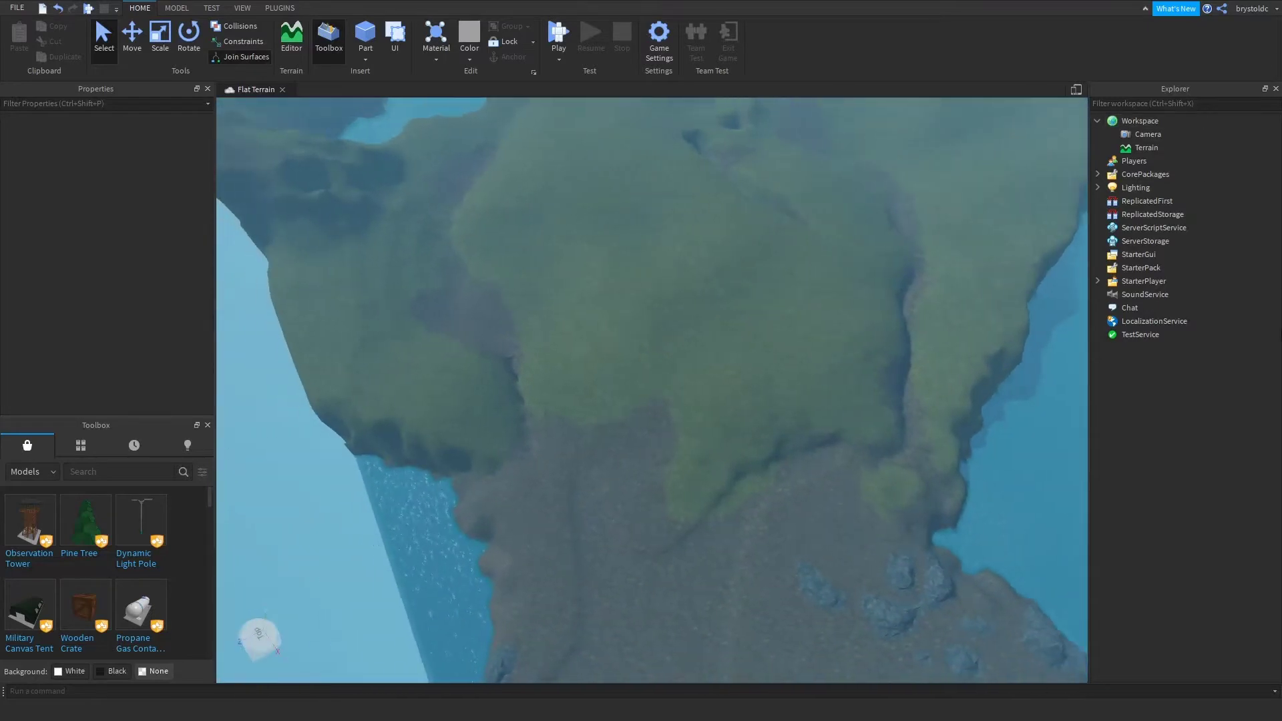
key(w)
key(w)
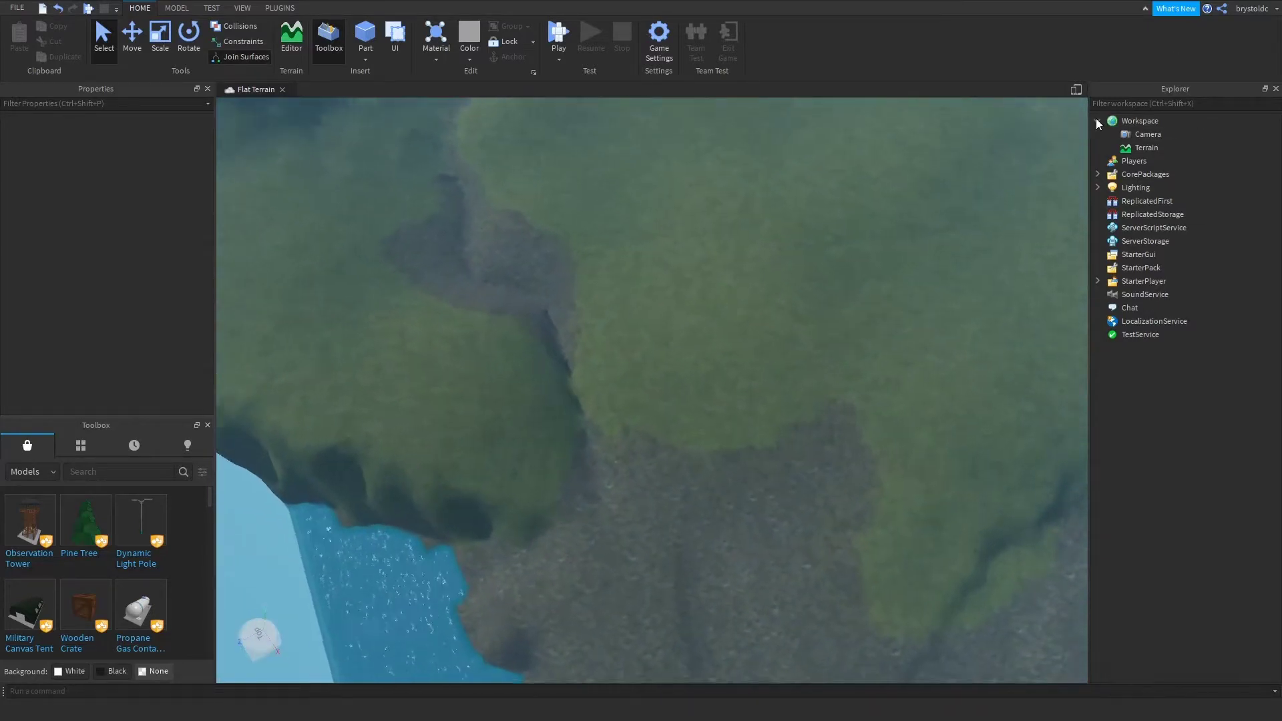
click(1096, 120)
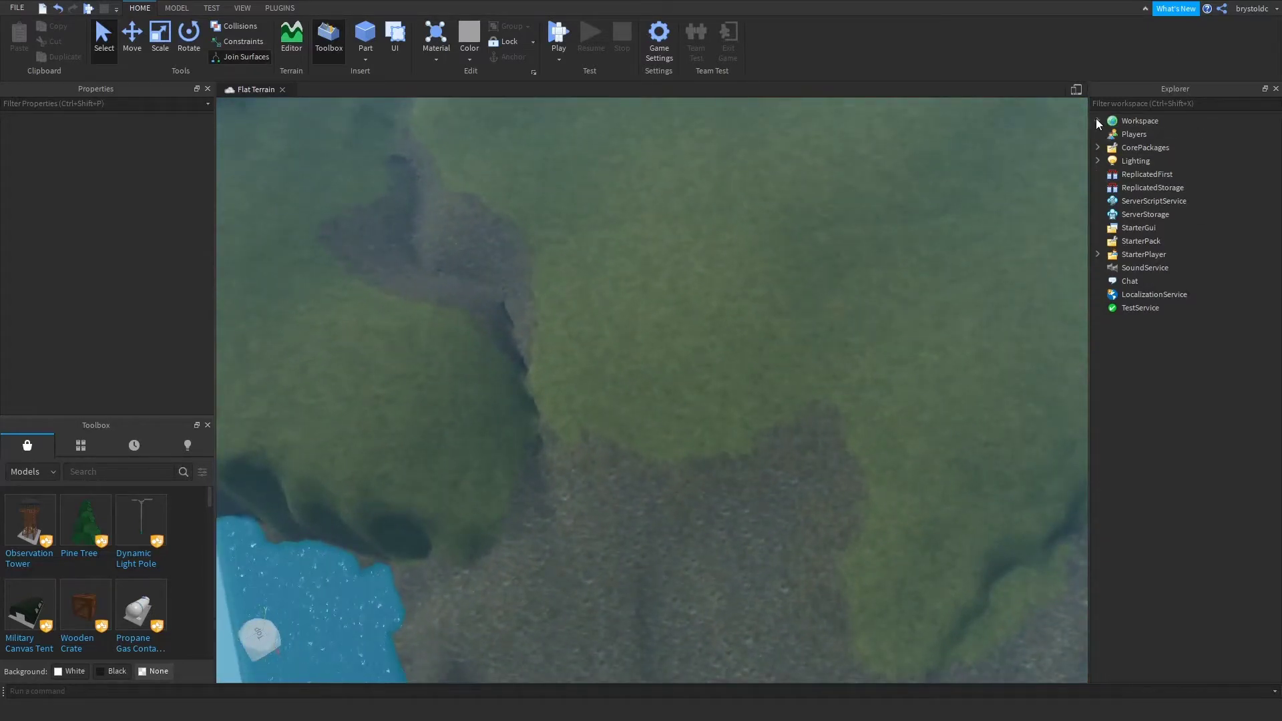
- Delete the Atmosphere and Sky objects from Lighting
click(1097, 160)
click(1127, 175)
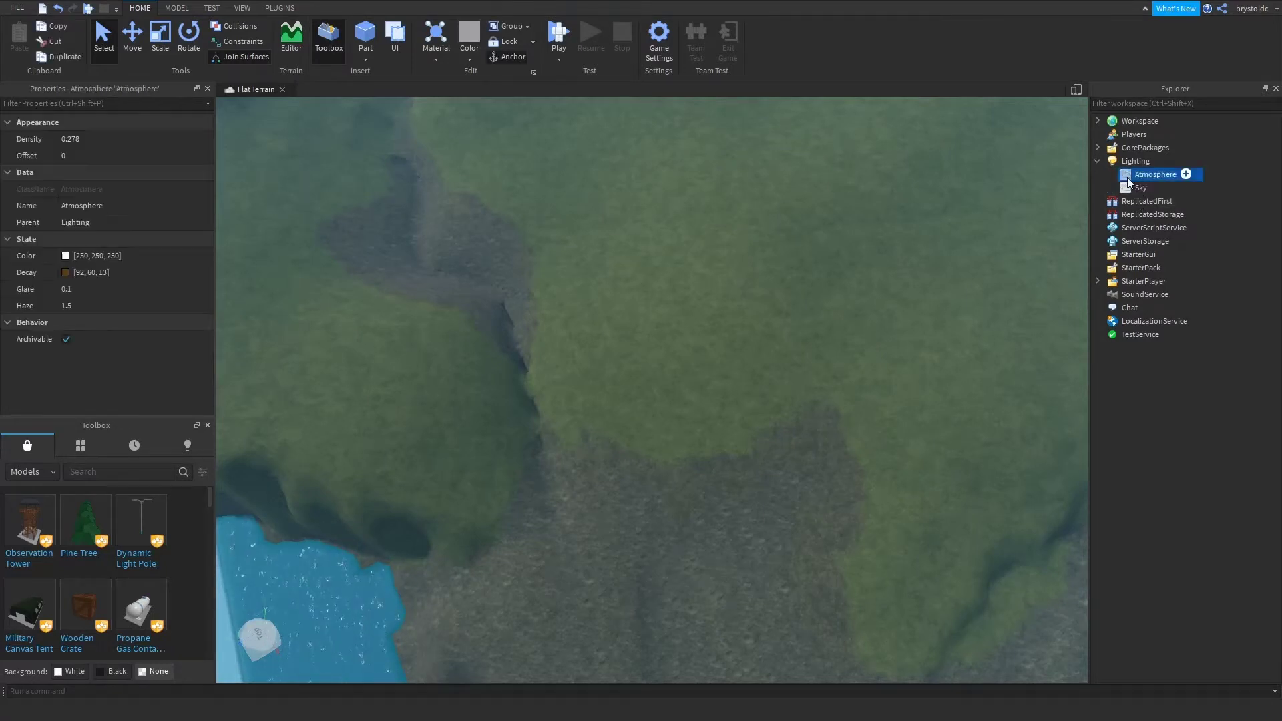
right_drag(868, 194, 885, 205)
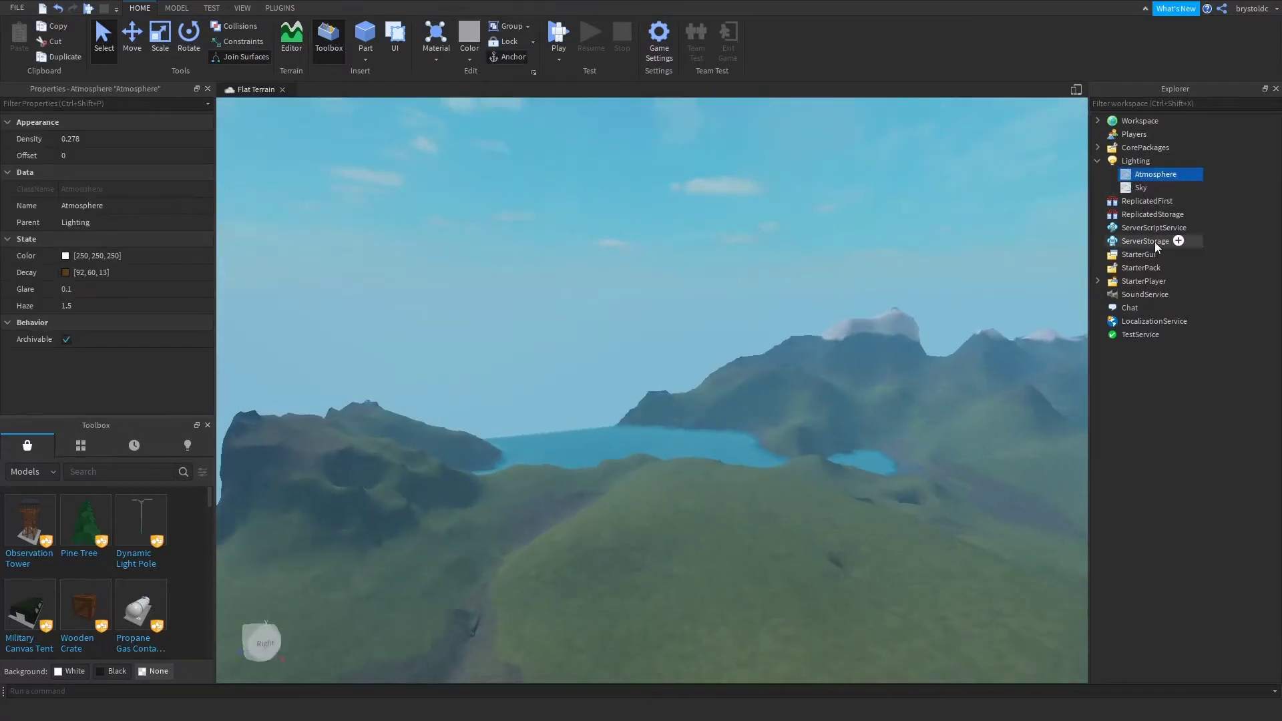
right_drag(911, 375, 911, 376)
key(w)
ctrl+click(1141, 187)
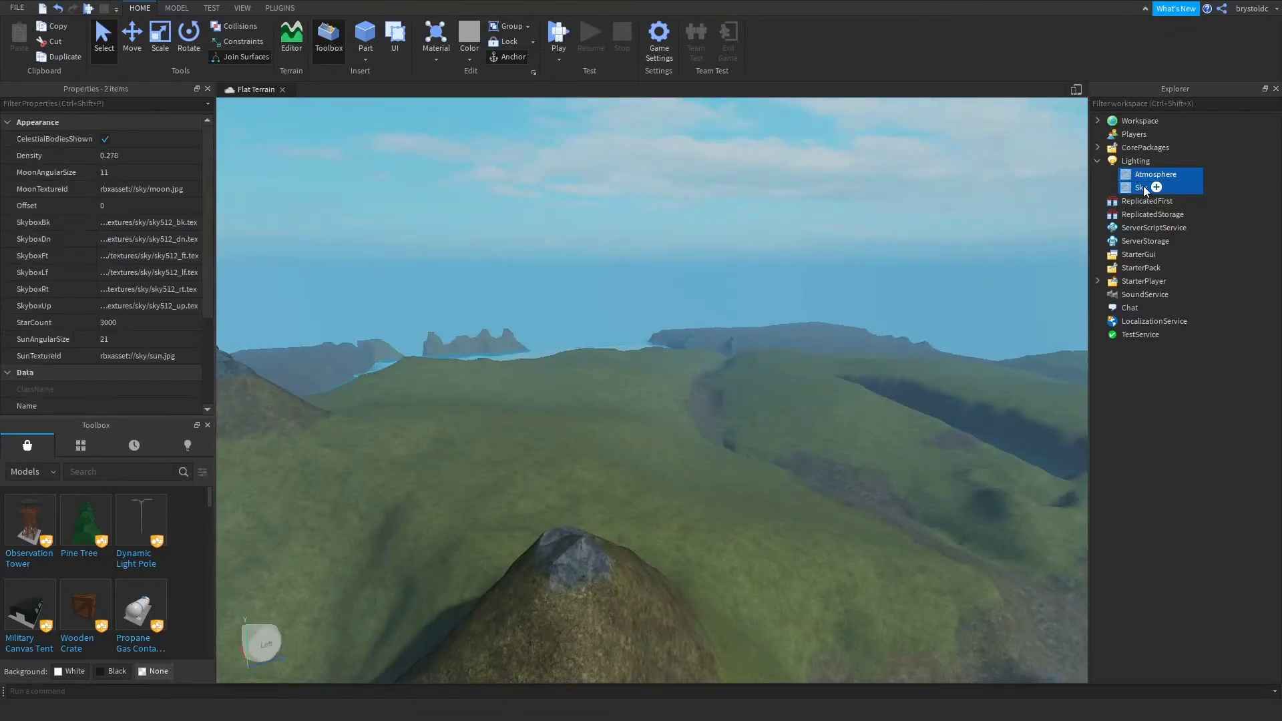
key(Delete)
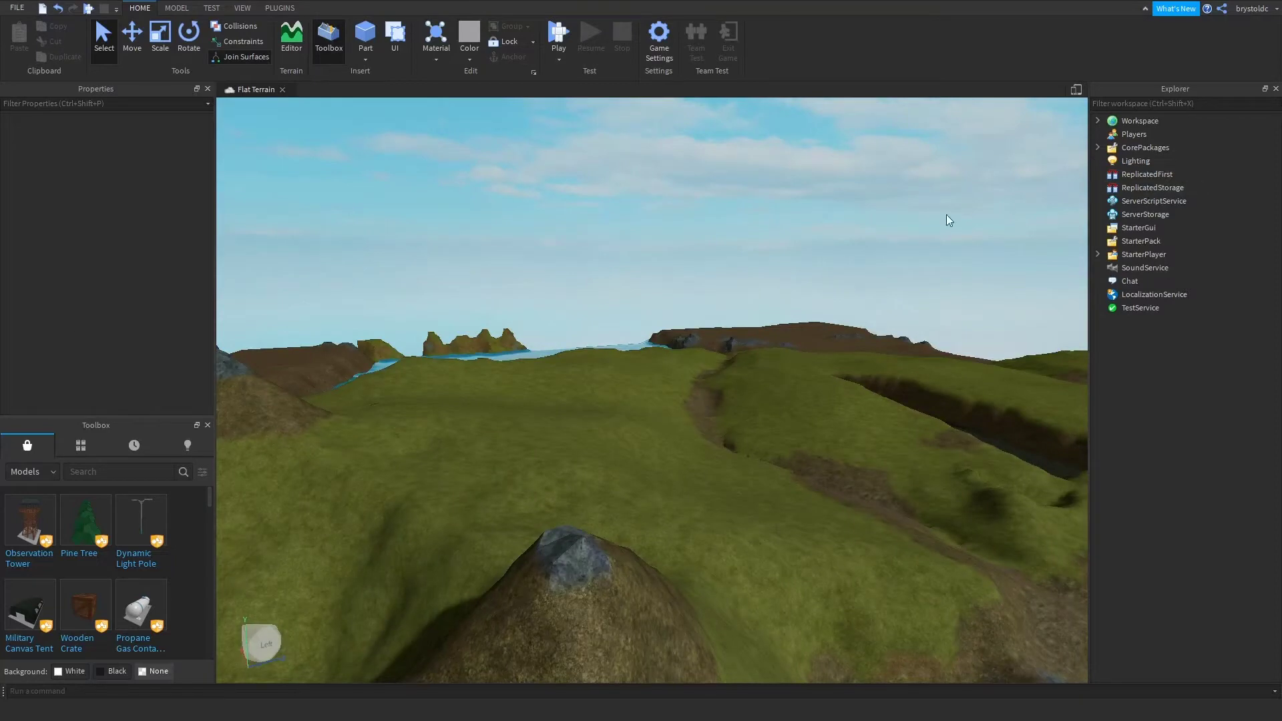
- Set the Ambient color of Lighting to 138, 138, 138
right_drag(947, 214, 891, 206)
click(1131, 162)
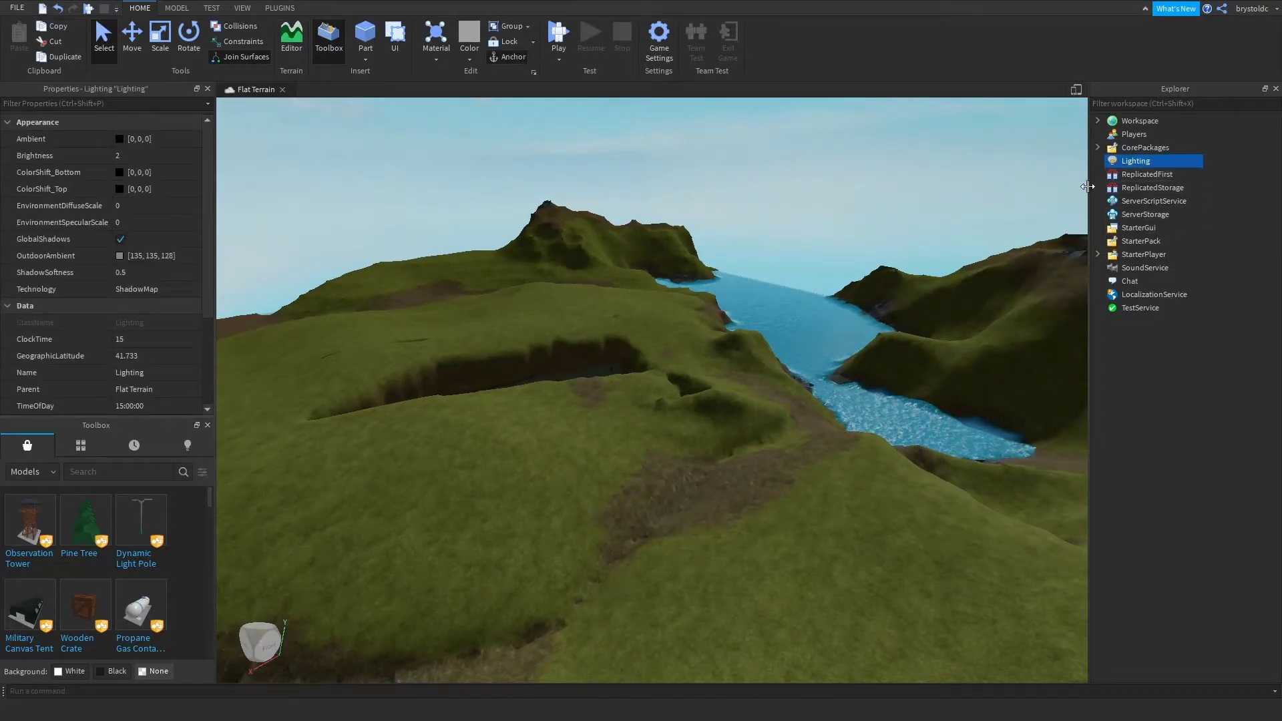
click(156, 143)
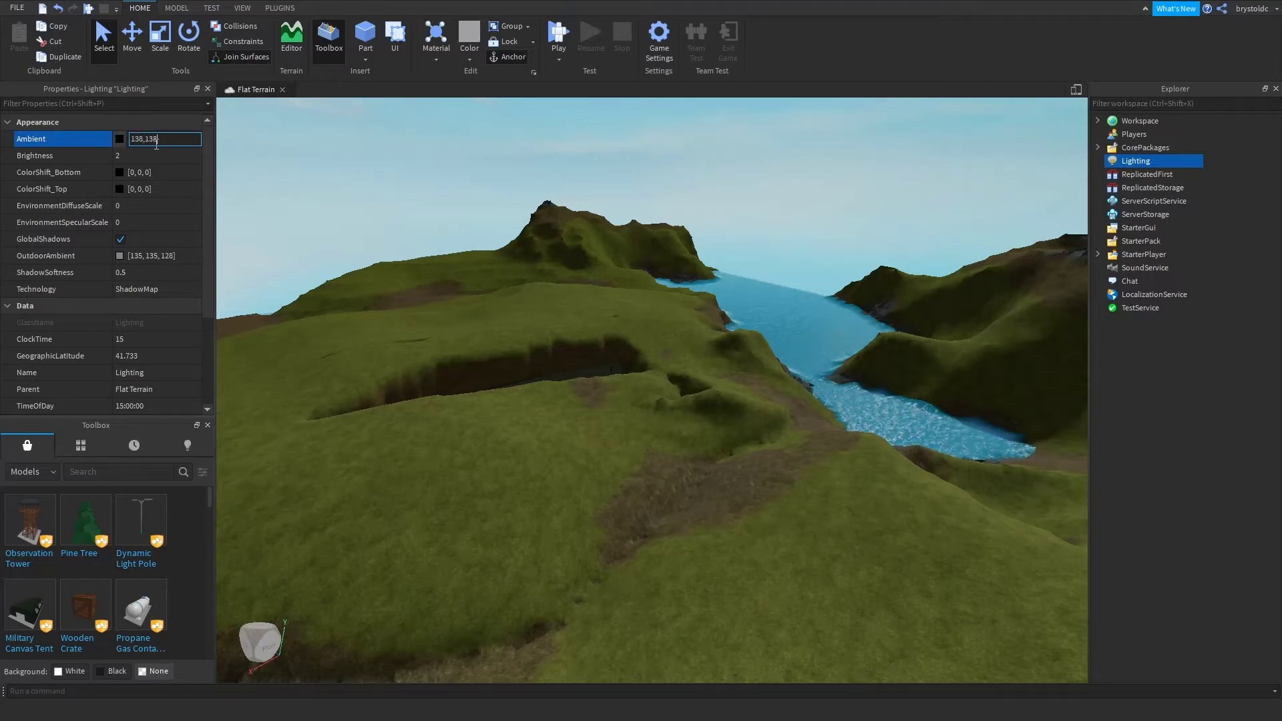
key(Return)
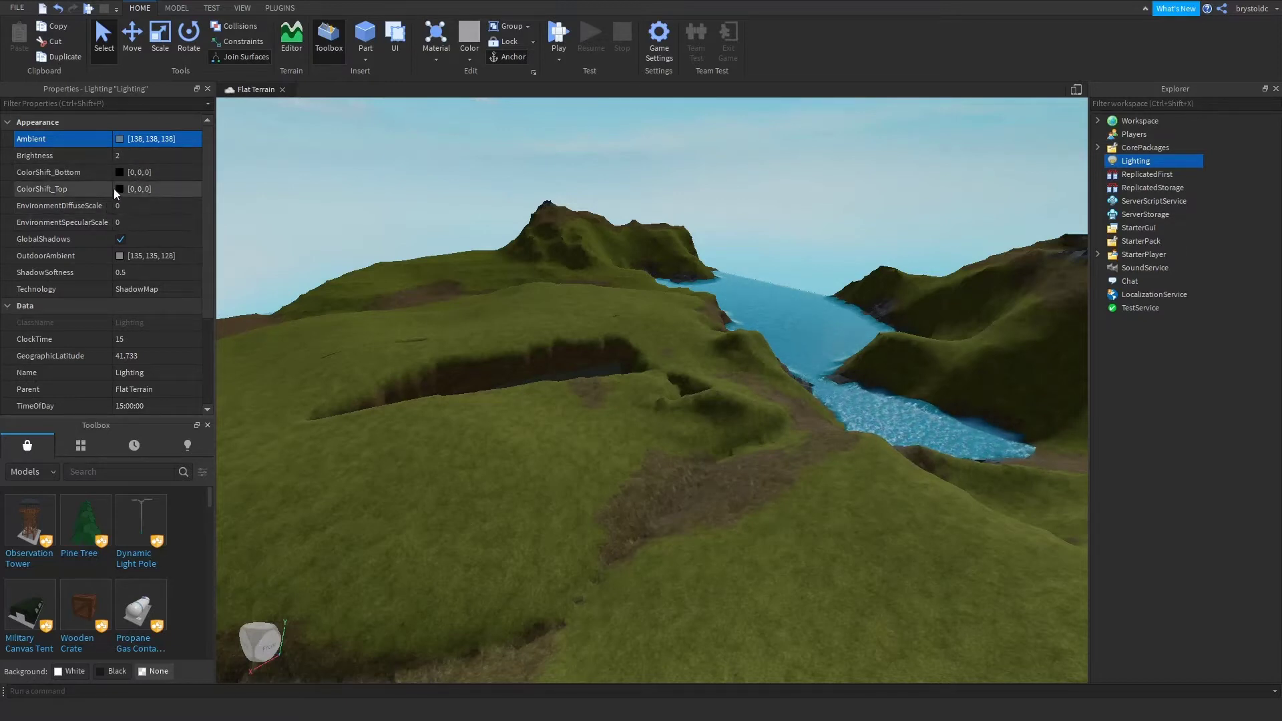
- Set the OutdoorAmbient color of Lighting to 138, 138, 138
click(130, 258)
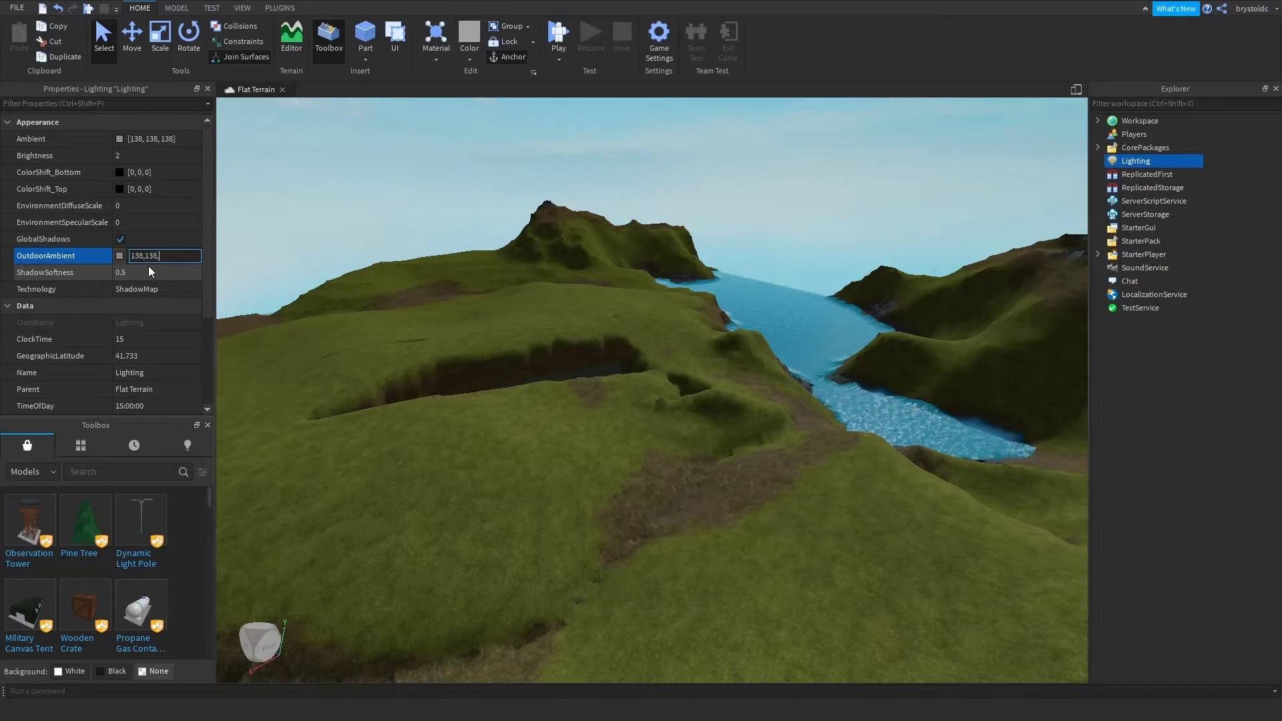
text(138, 138, 138)
key(Return)
- Set the ShadowSoftness of Lighting to 0.1 and check the landscape's appearance
click(121, 274)
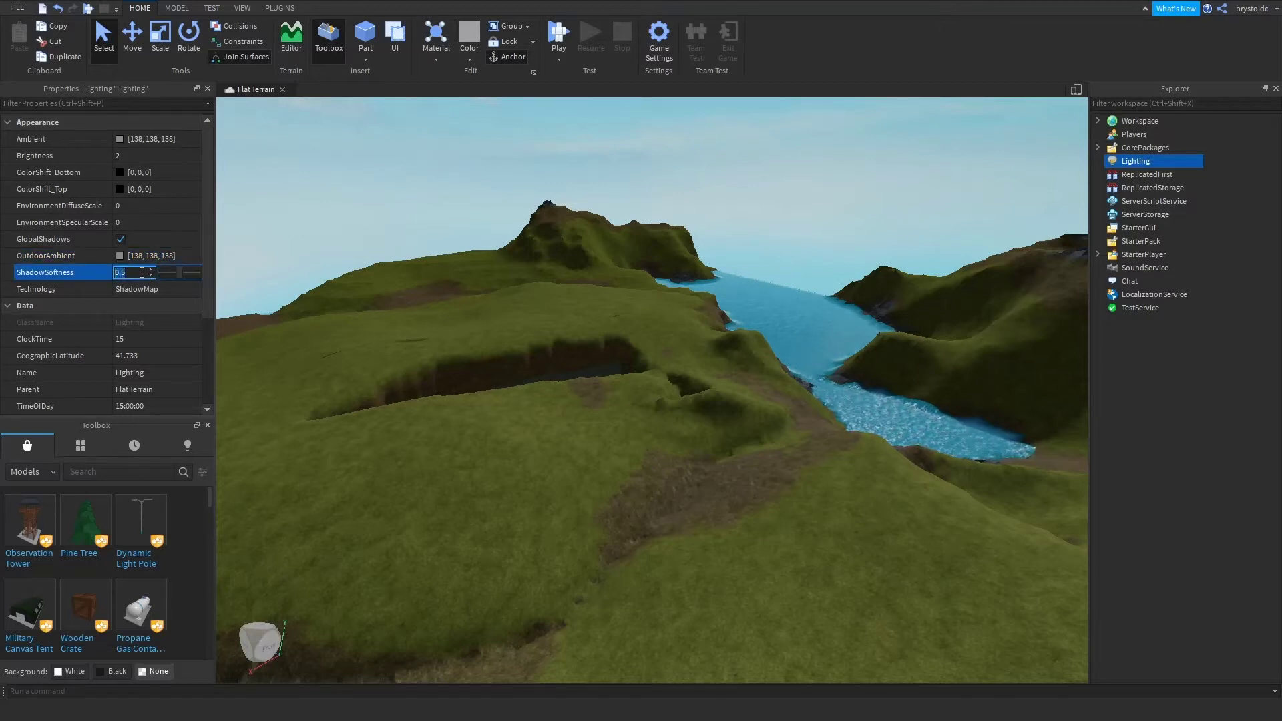
click(142, 272)
key(BackSpace)
text(1)
key(Return)
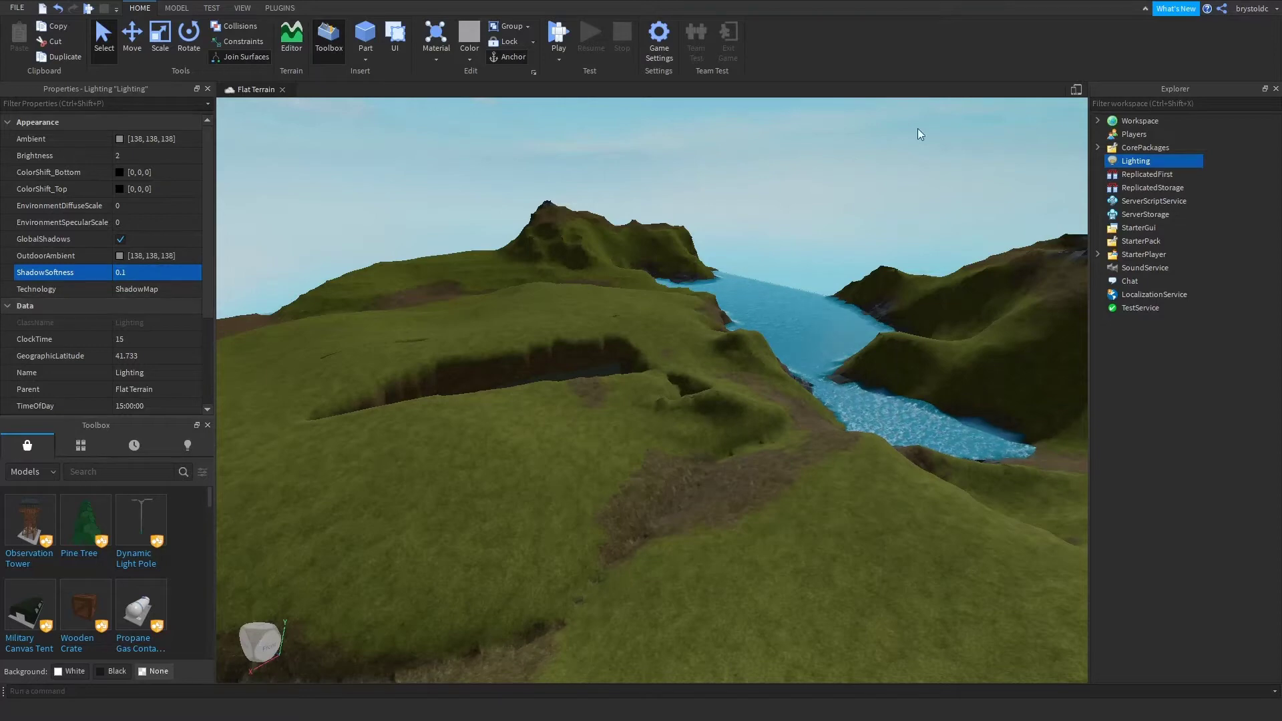
key(w)
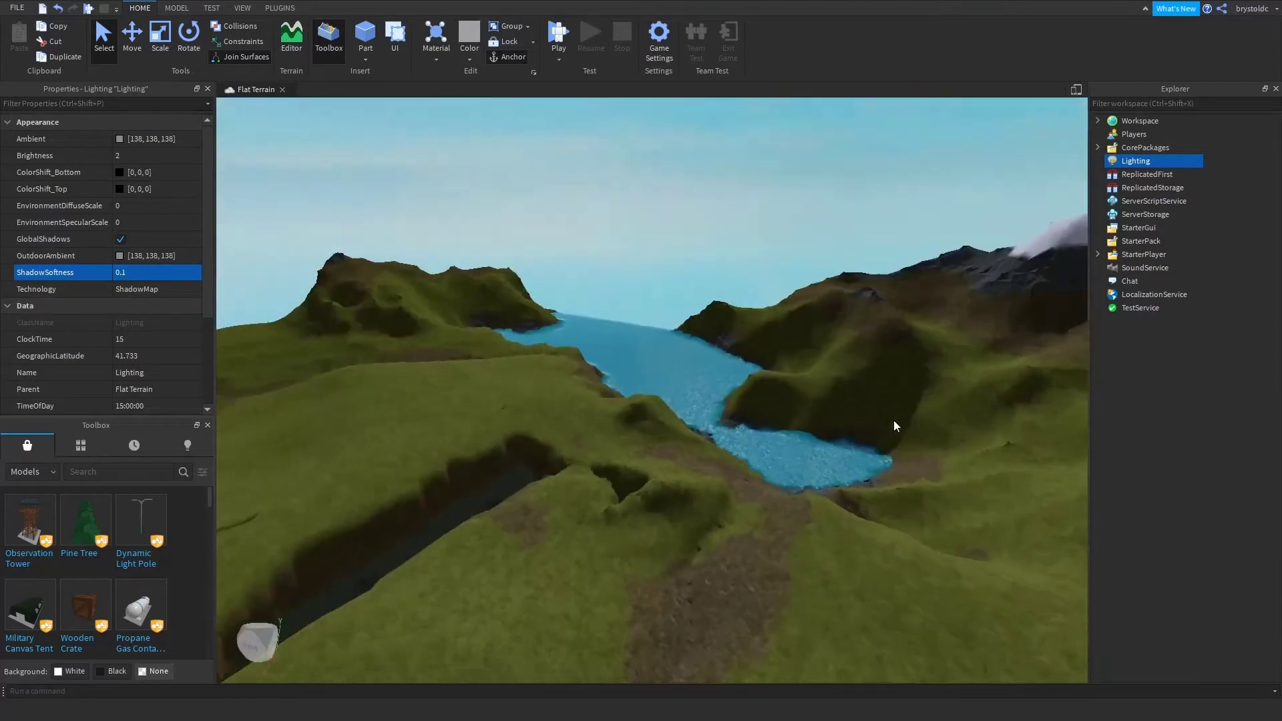
key(w)
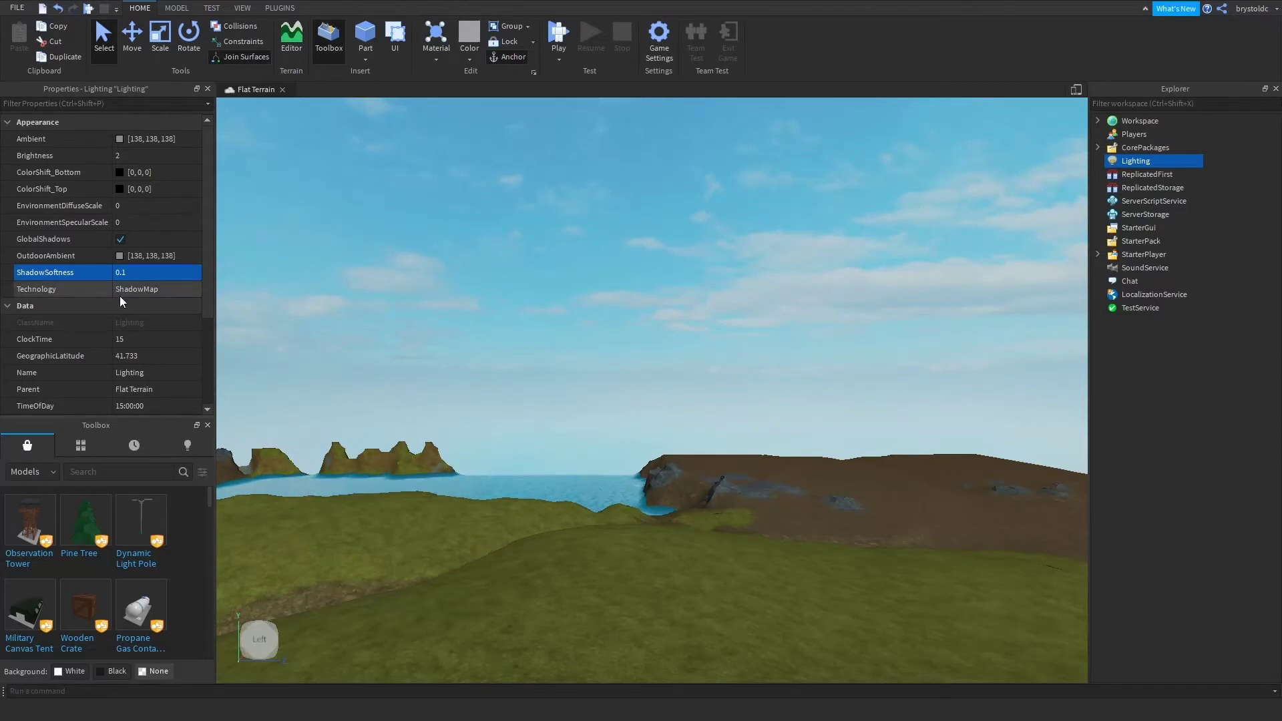
- Set the ClockTime of Lighting to 7 and check the sun and shadows over the terrain
scroll(111, 340, down, 1)
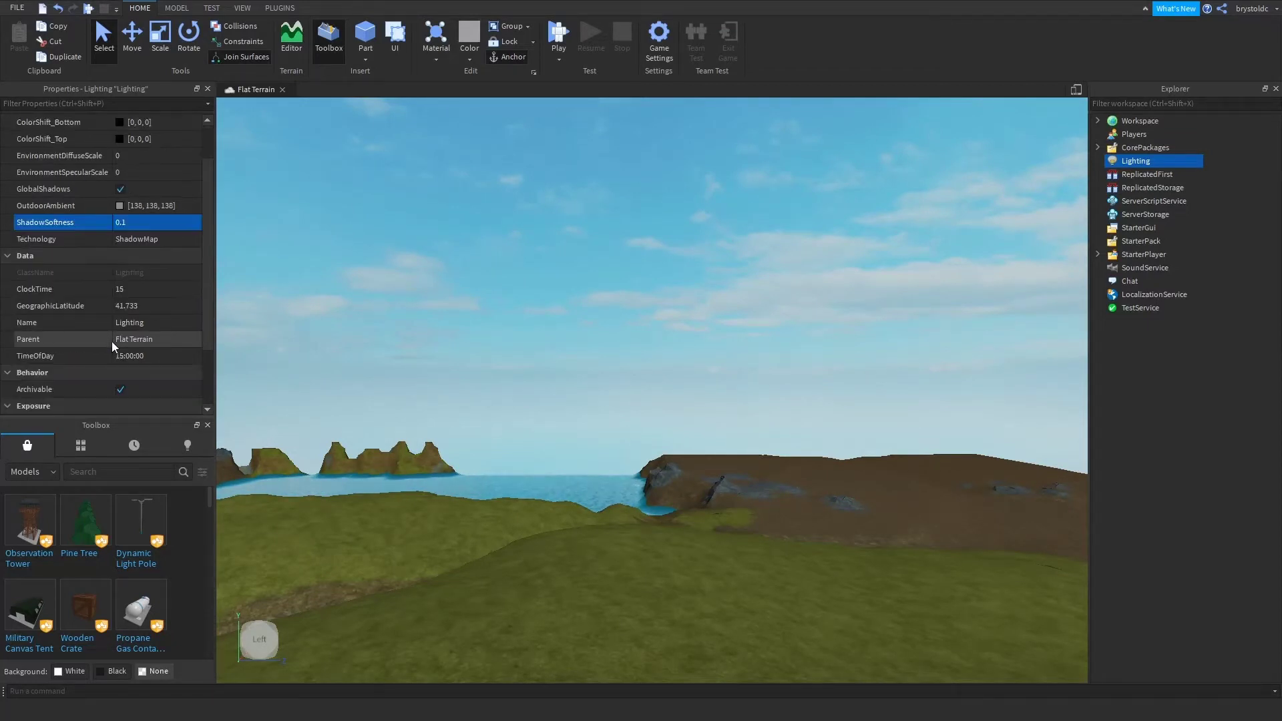
click(133, 288)
text(7)
key(Return)
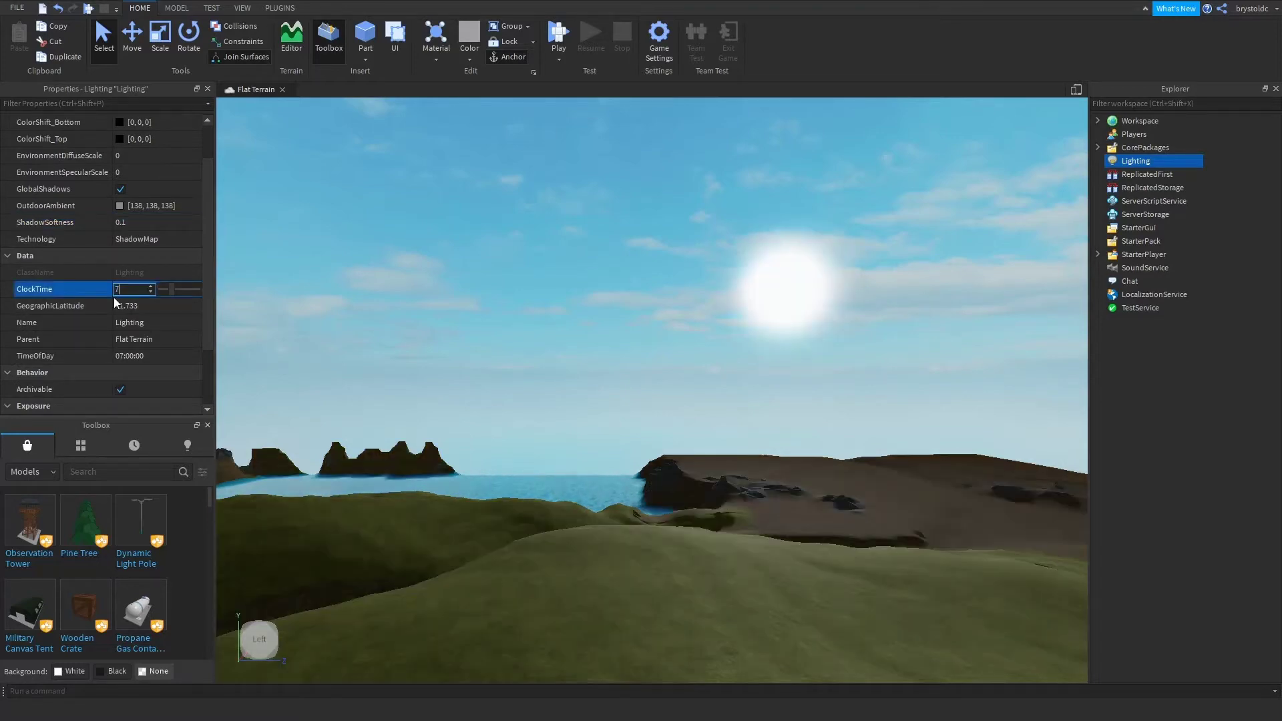
right_drag(743, 345, 743, 345)
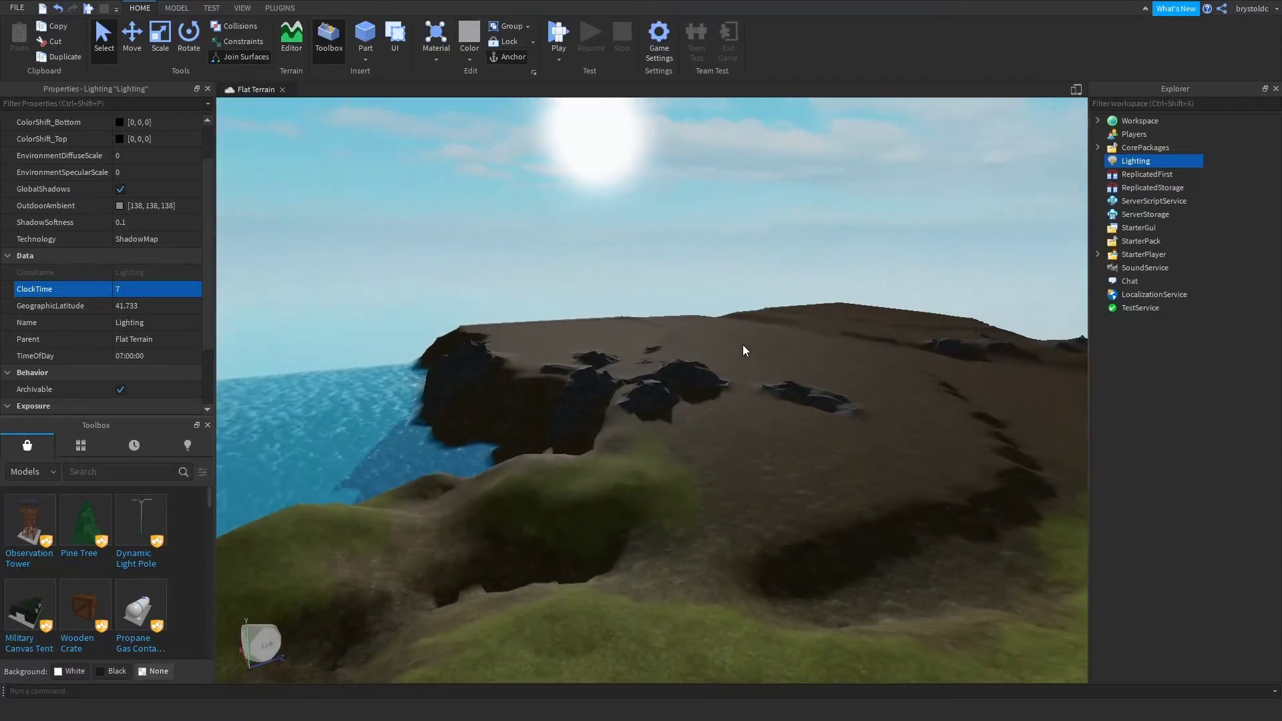
- Set the GeographicLatitude of Lighting to 38
click(140, 305)
drag(162, 303, 161, 299)
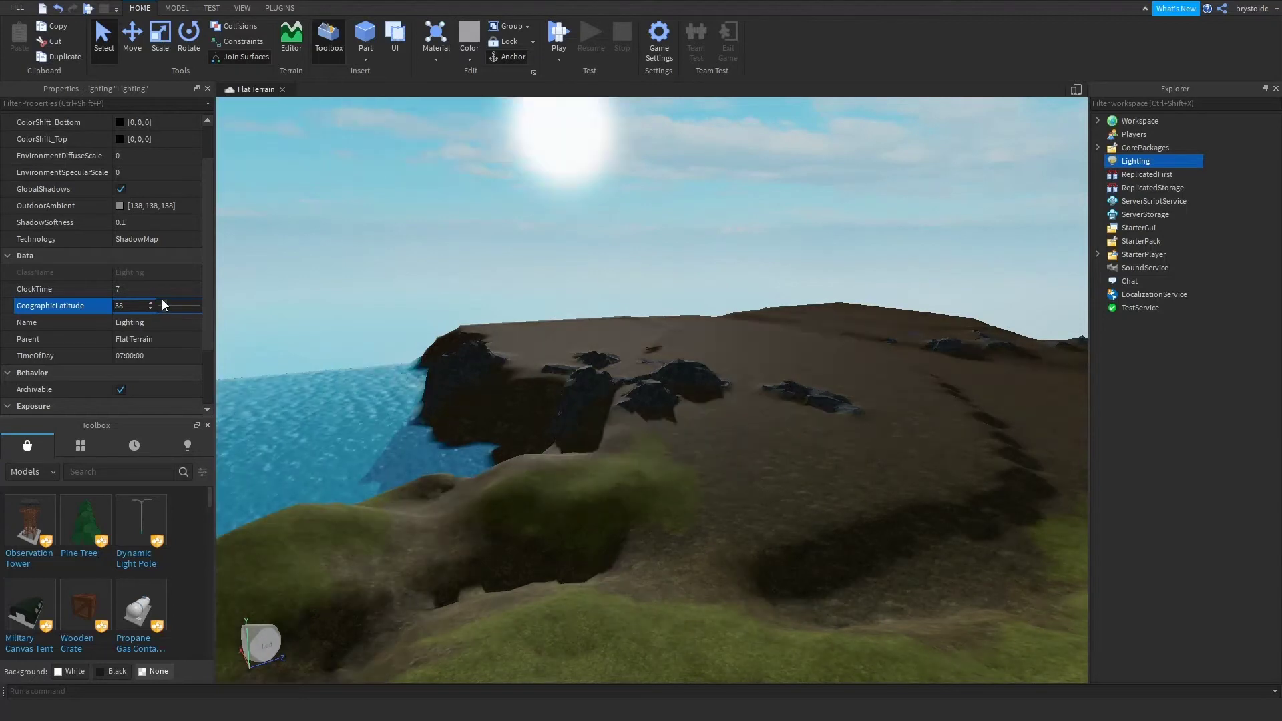
scroll(70, 267, down, 2)
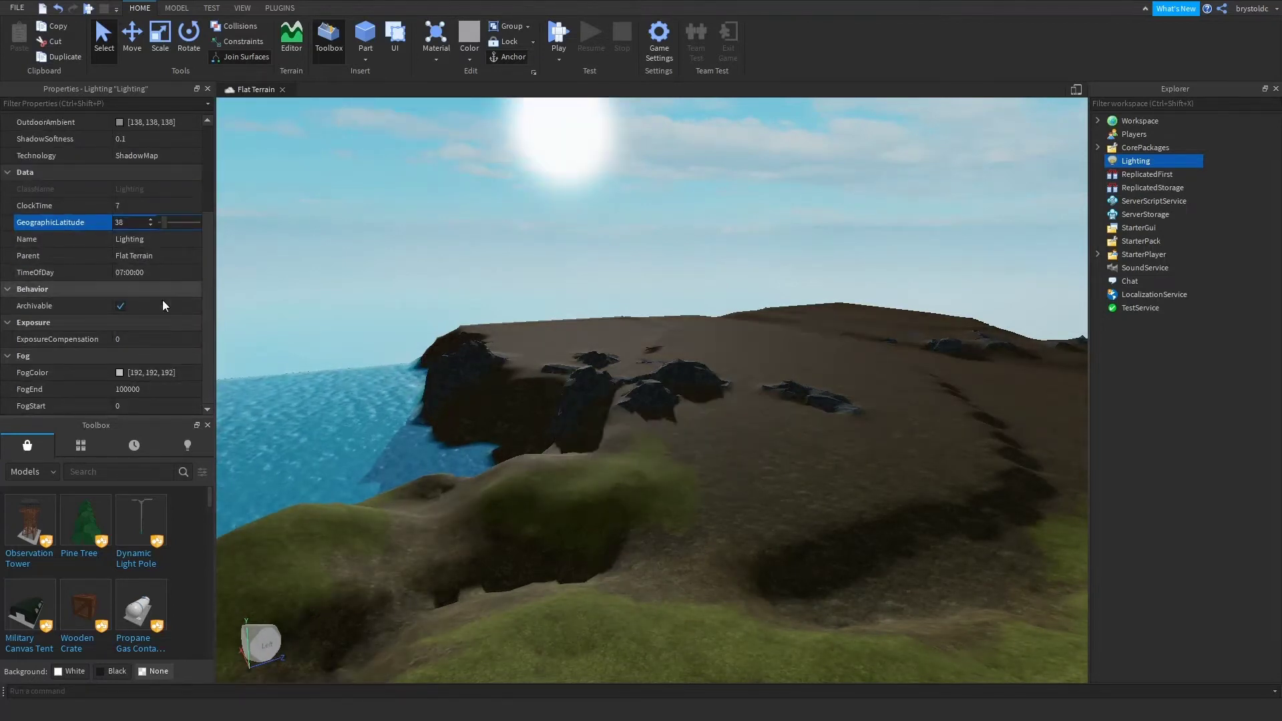
- Add a ColorCorrection effect to Lighting and select it for editing
click(645, 220)
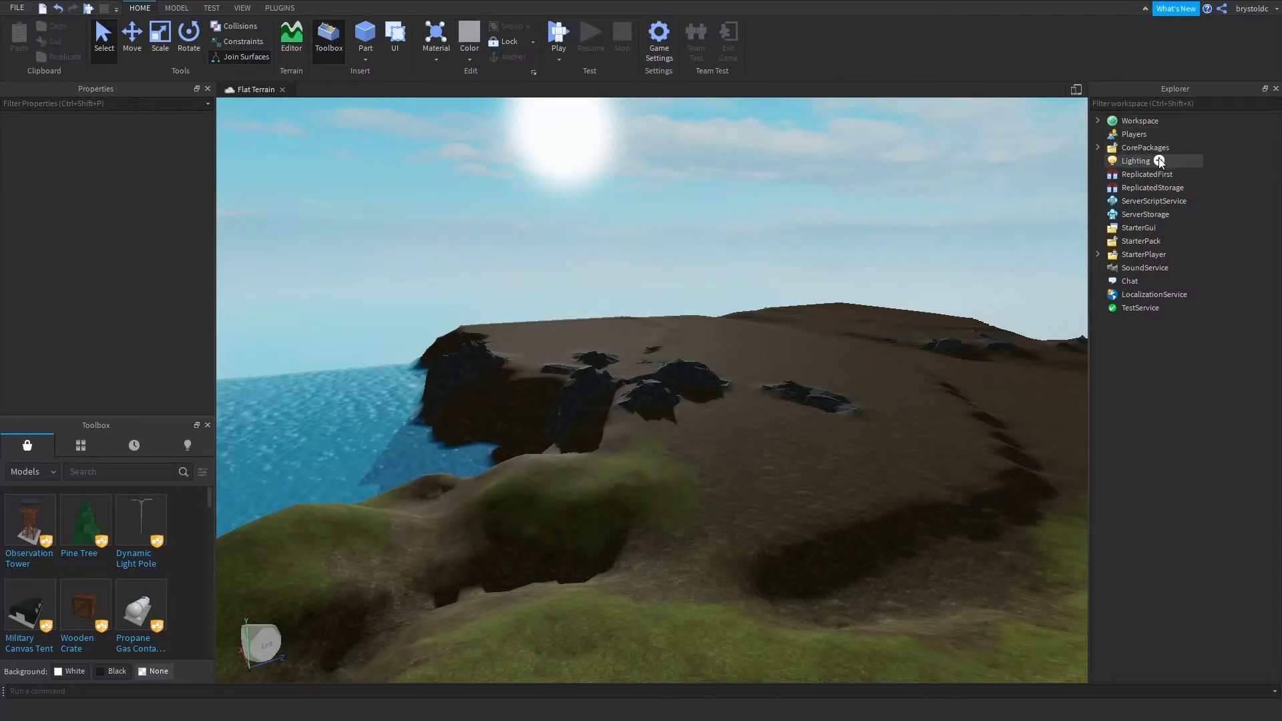
drag(1163, 157, 1161, 153)
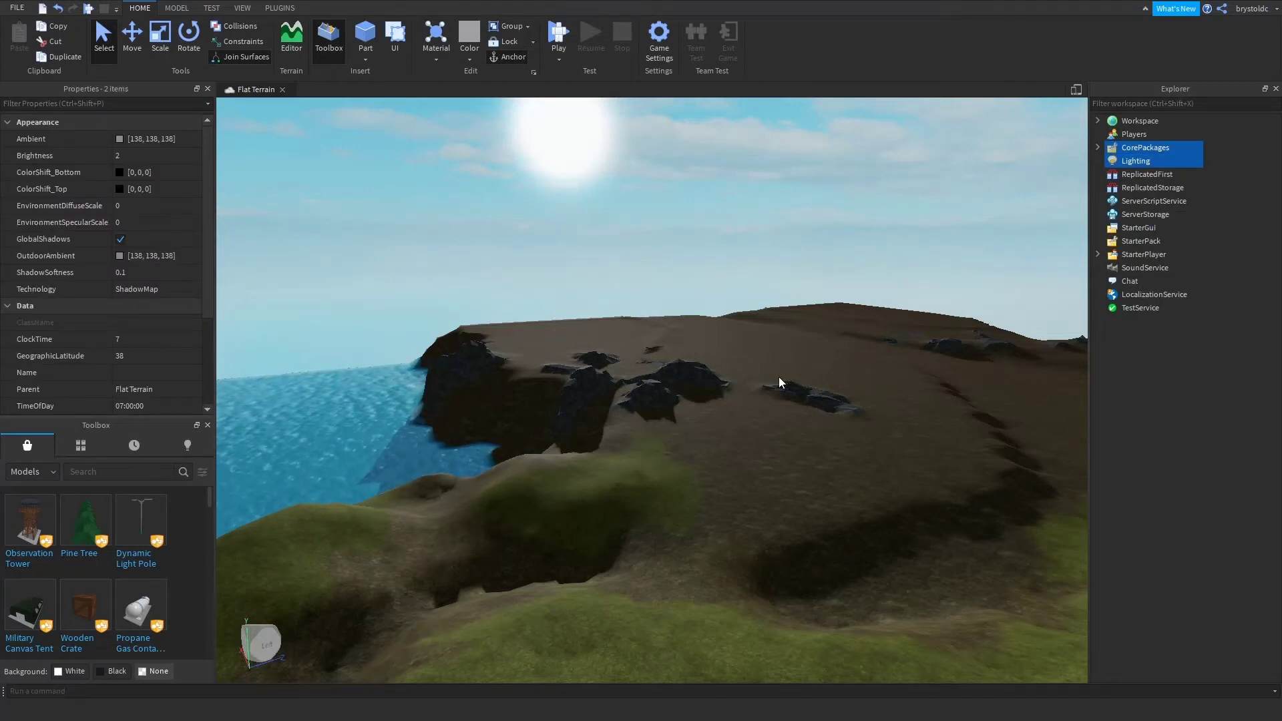
click(1032, 180)
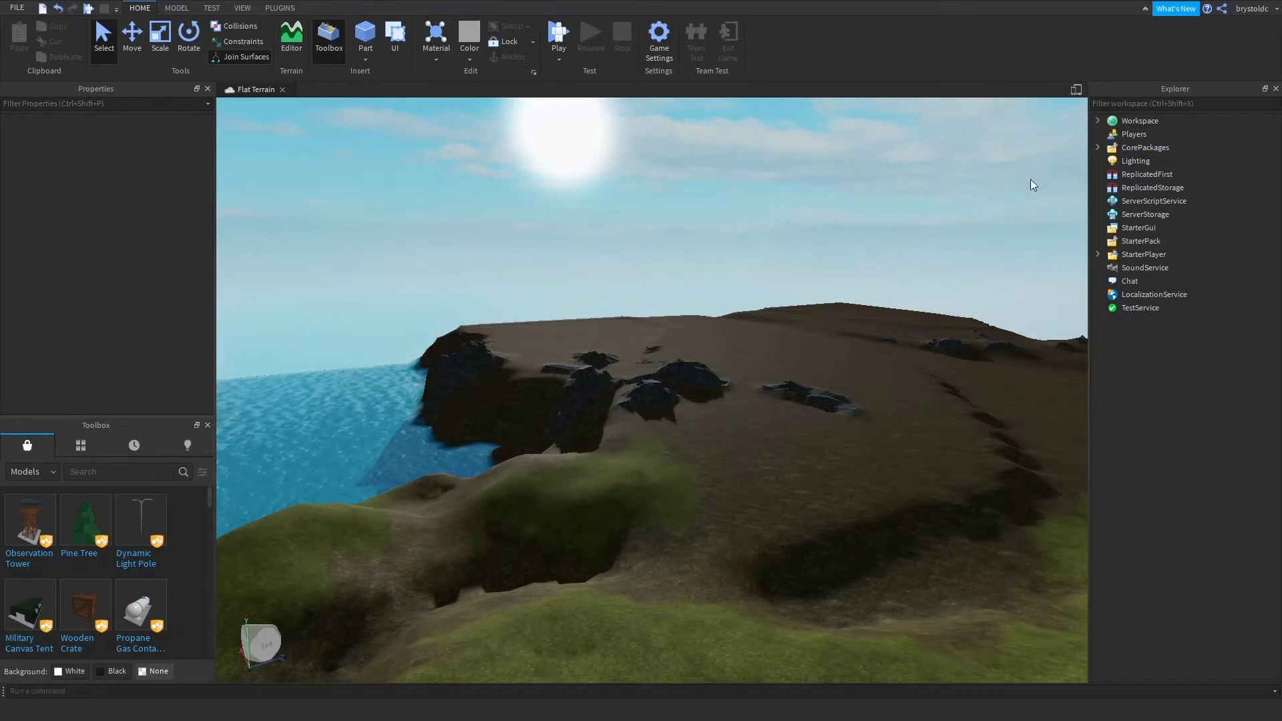
click(1158, 163)
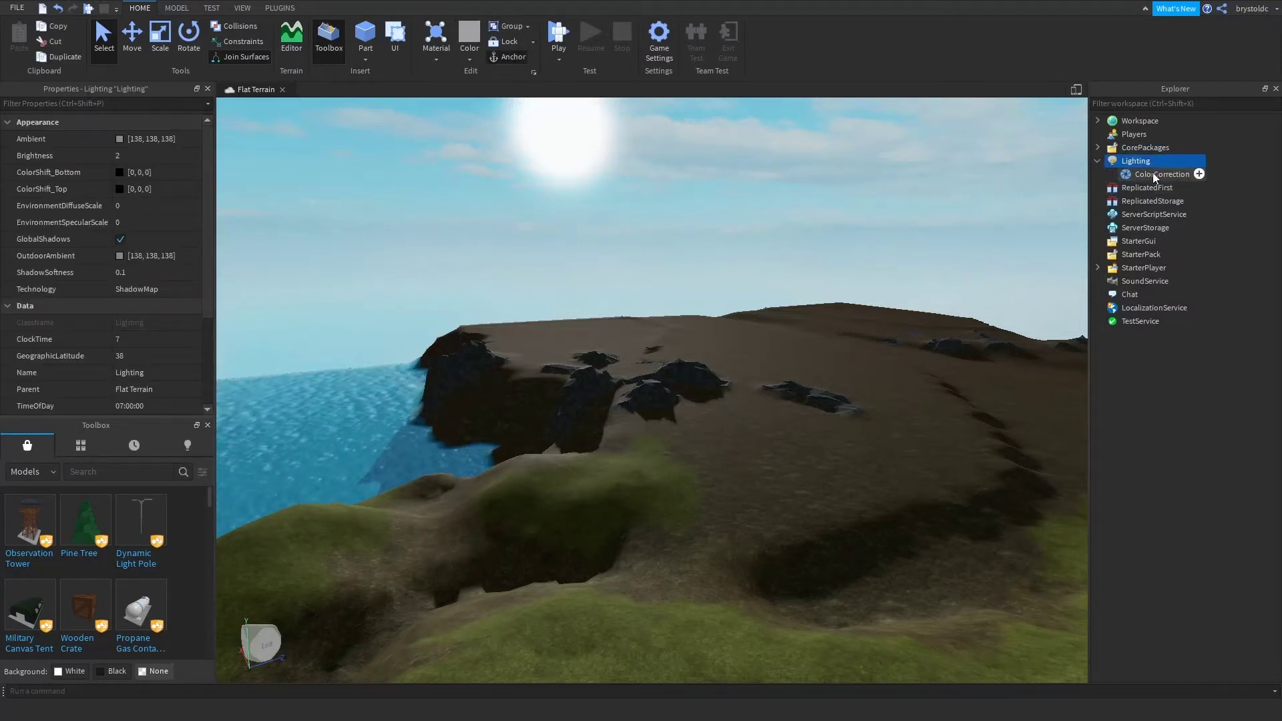
click(1155, 175)
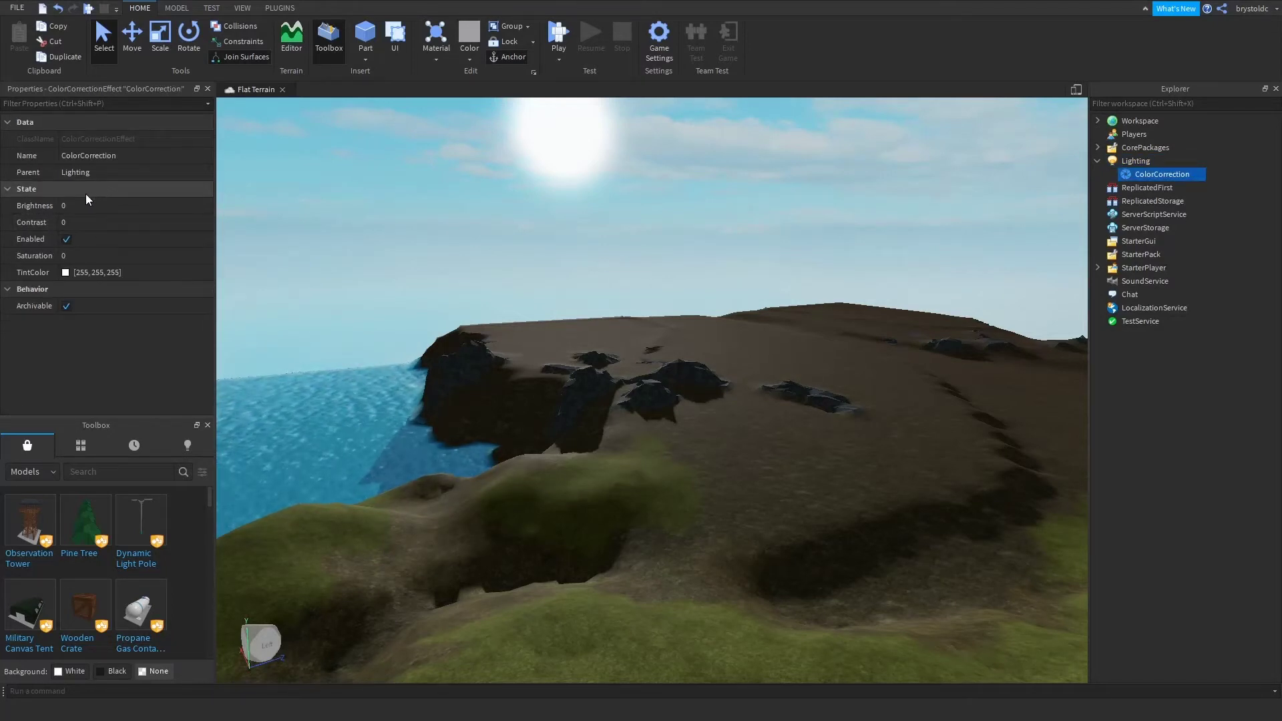
- Set the Contrast of the ColorCorrection effect to 0.1 and its Saturation to 0.2
click(67, 228)
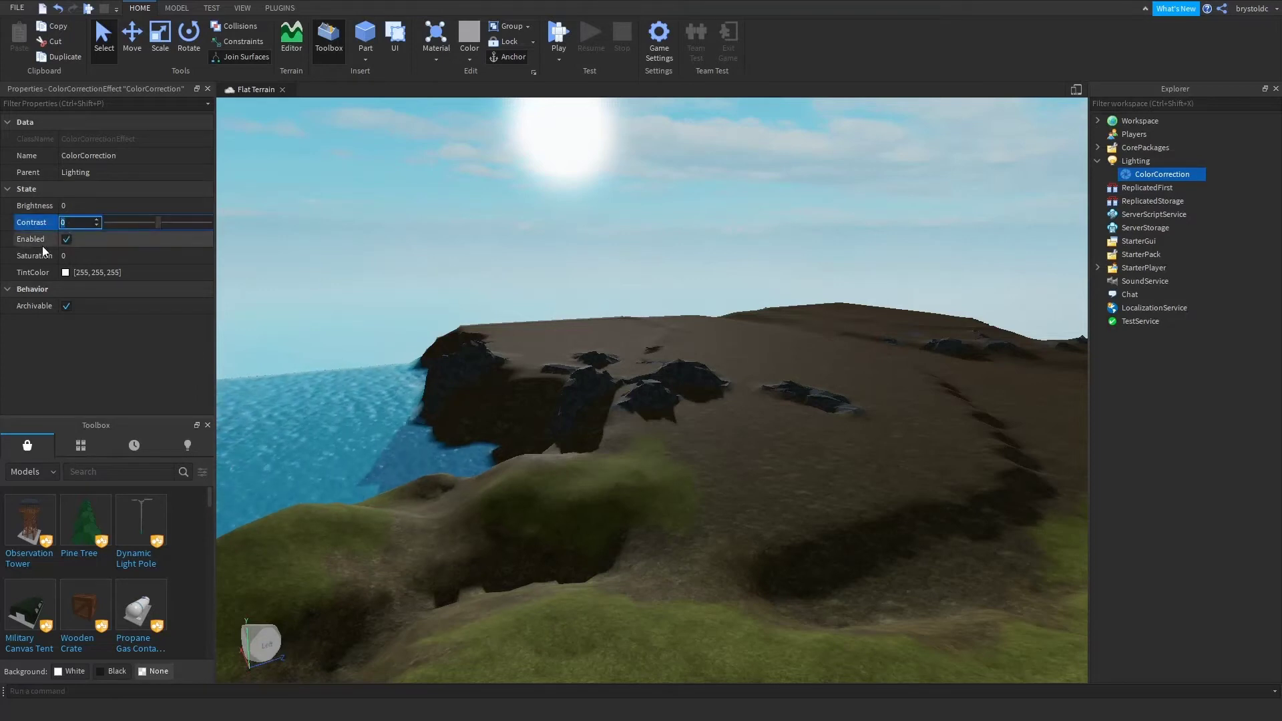
text(0.1)
key(Return)
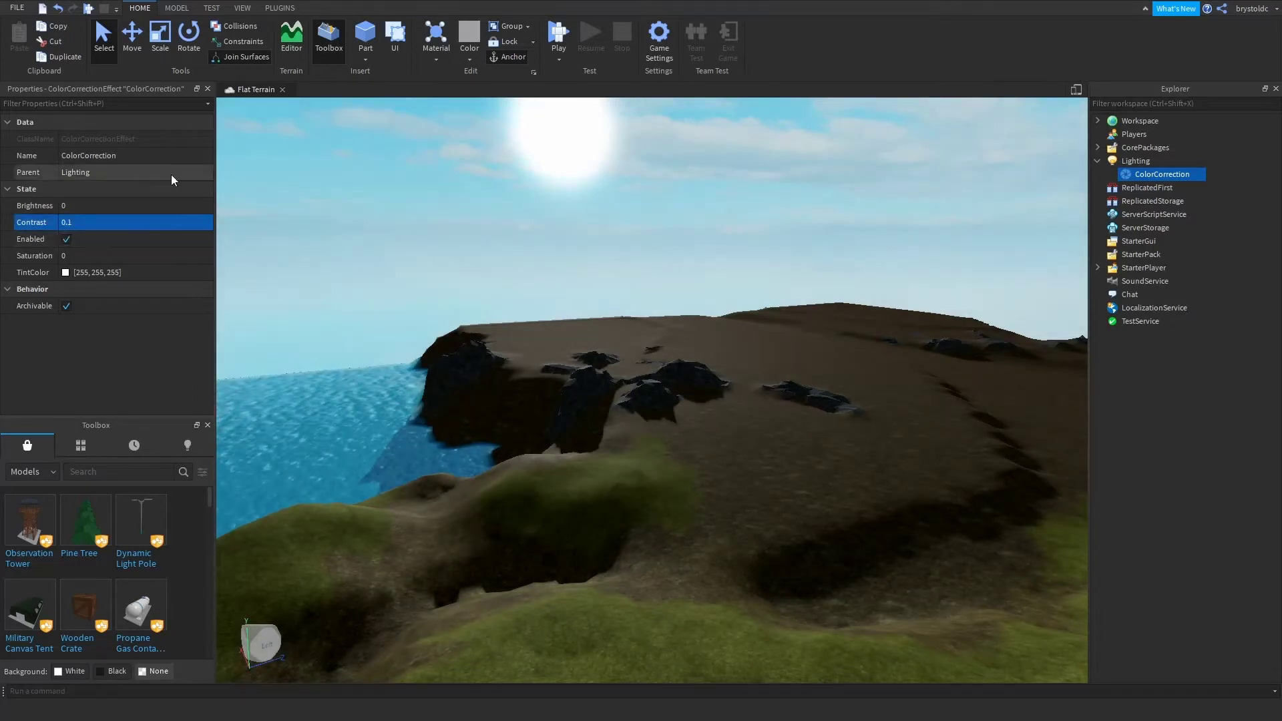
click(95, 256)
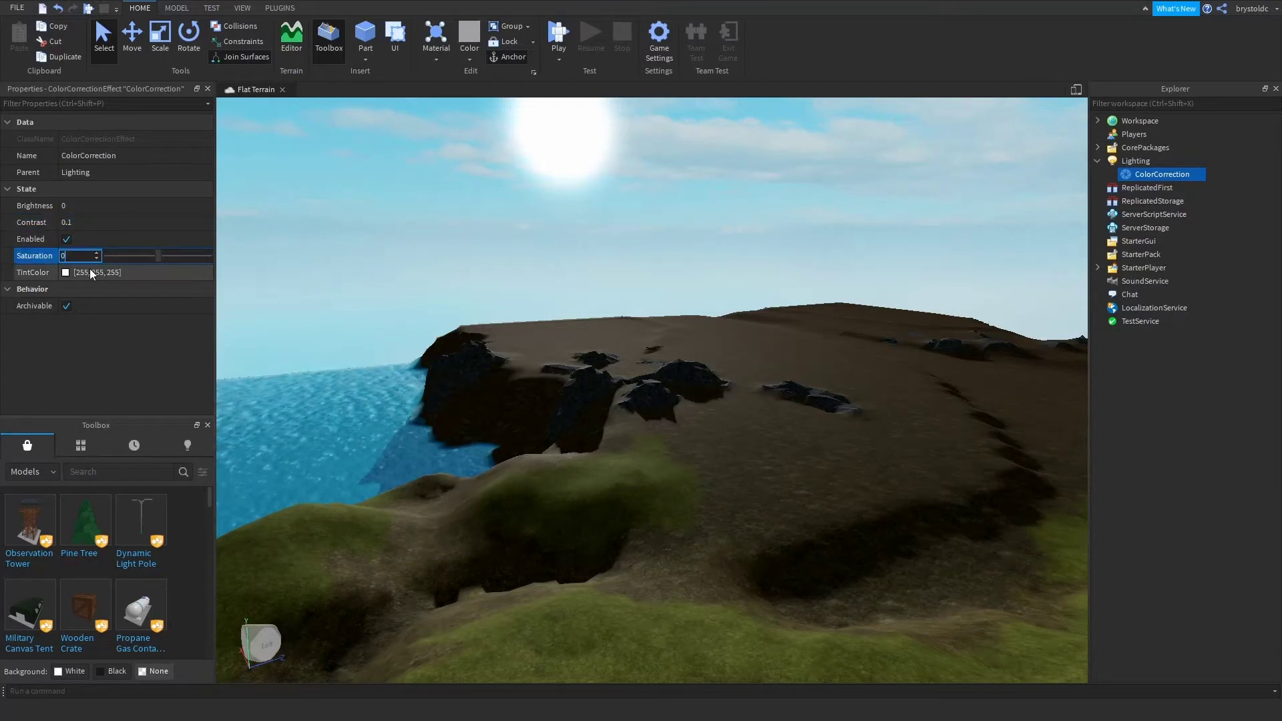
text(.2)
key(Return)
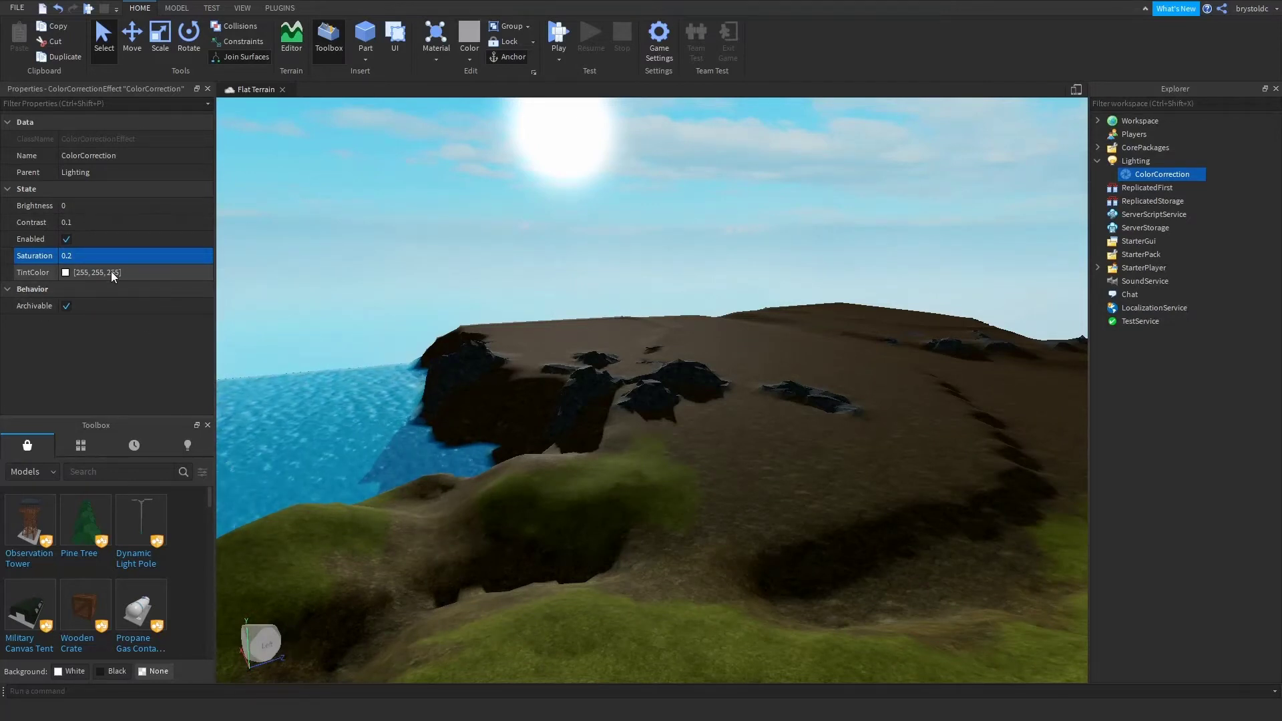
- Add DepthOfField and SunRays effects to Lighting and review the SunRays properties
mouse_move(1149, 176)
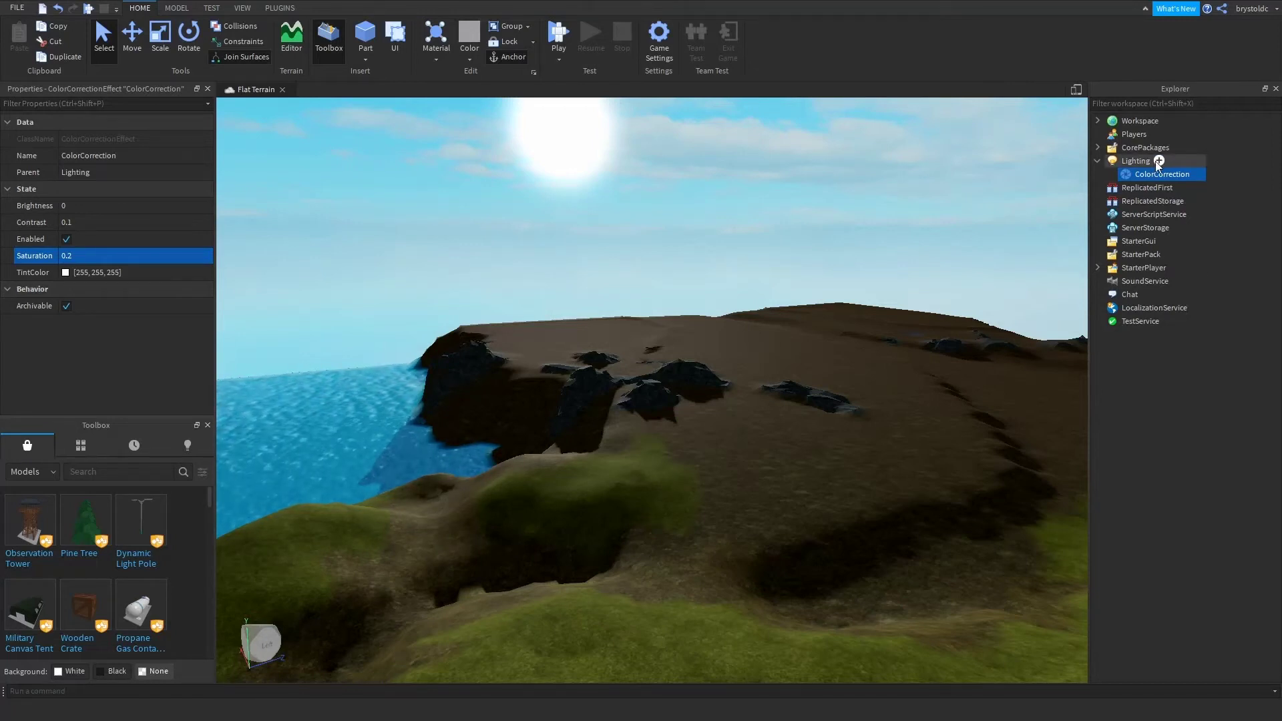
click(1154, 161)
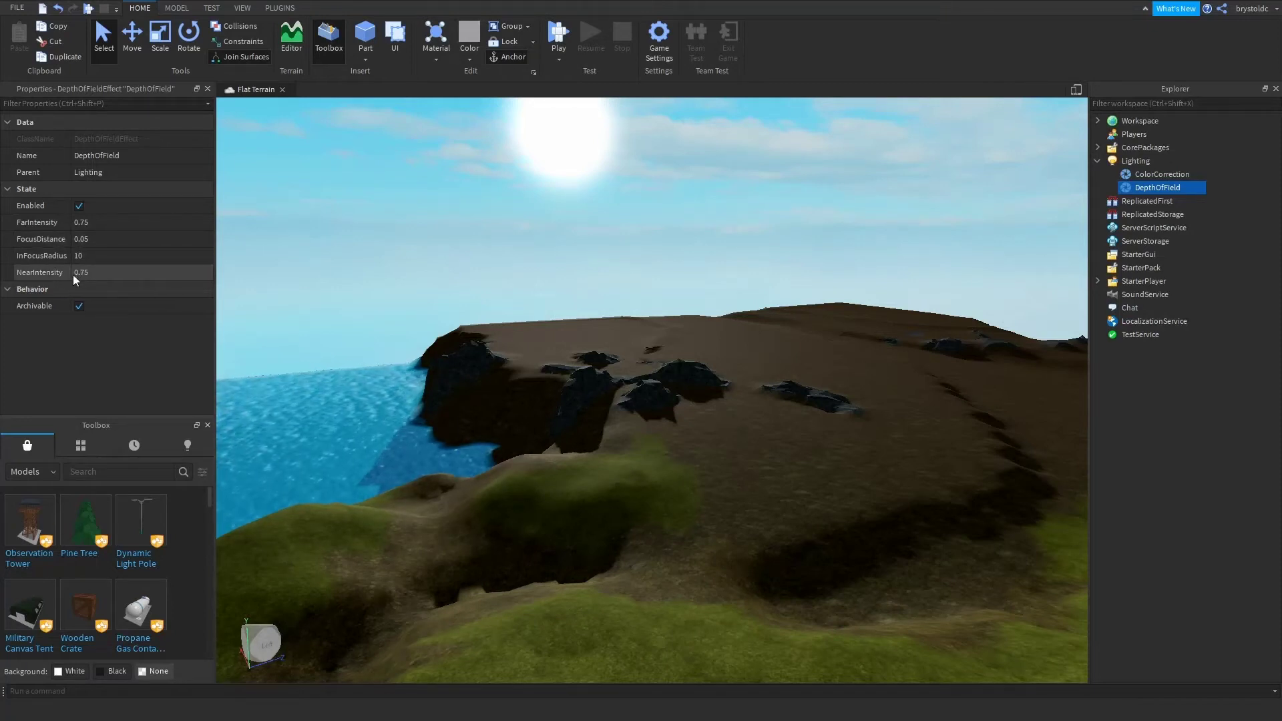
click(1155, 161)
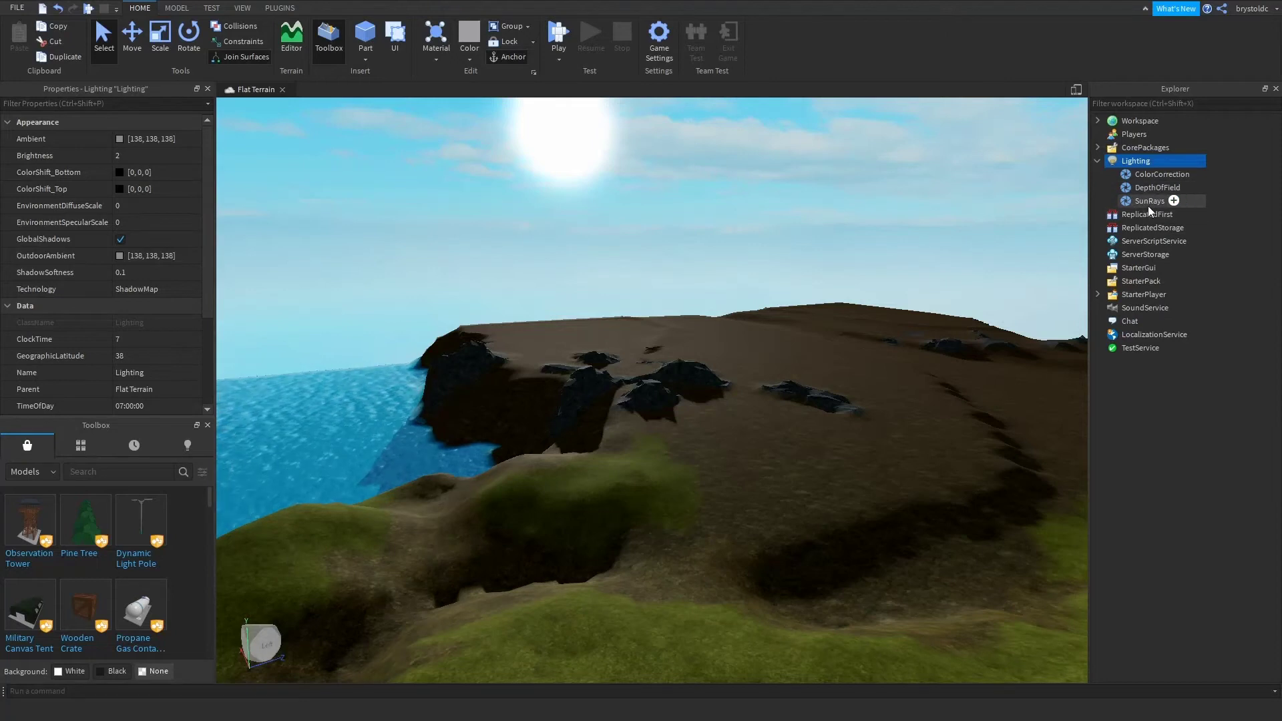
click(1149, 203)
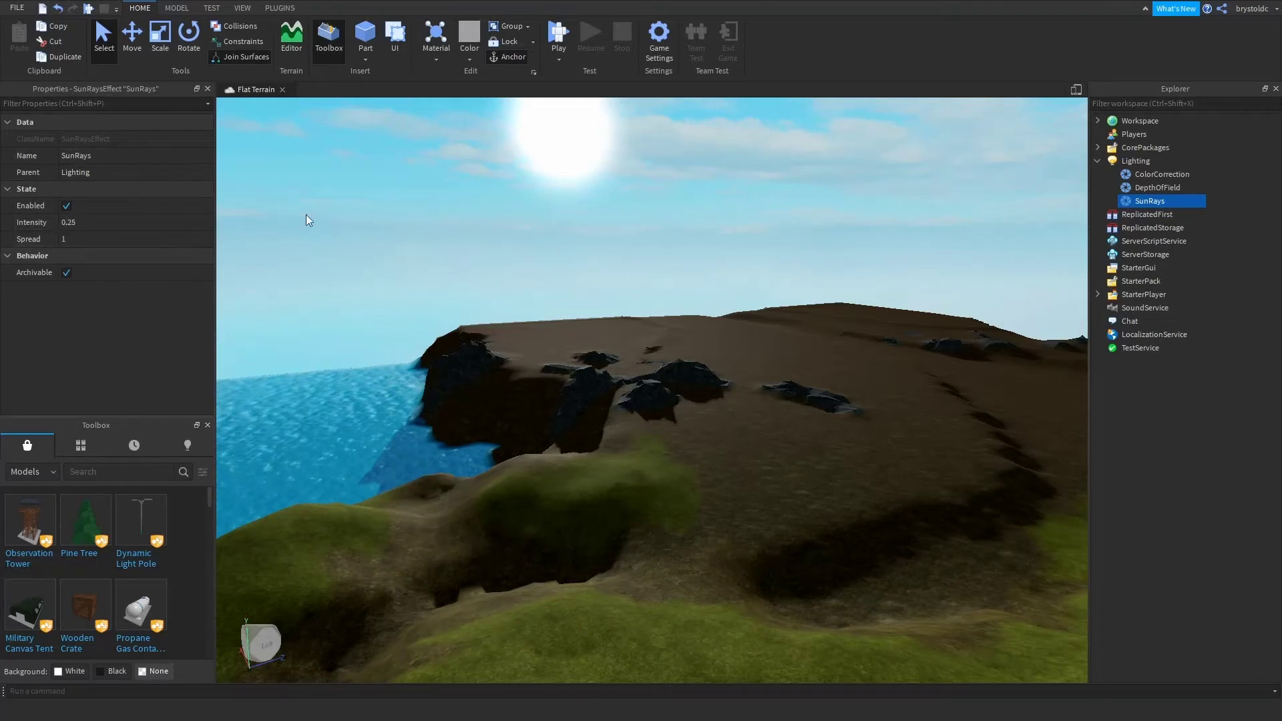
- Hide the object properties and start a playtest of the game on the terrain
right_drag(478, 205, 439, 202)
key(w)
click(207, 88)
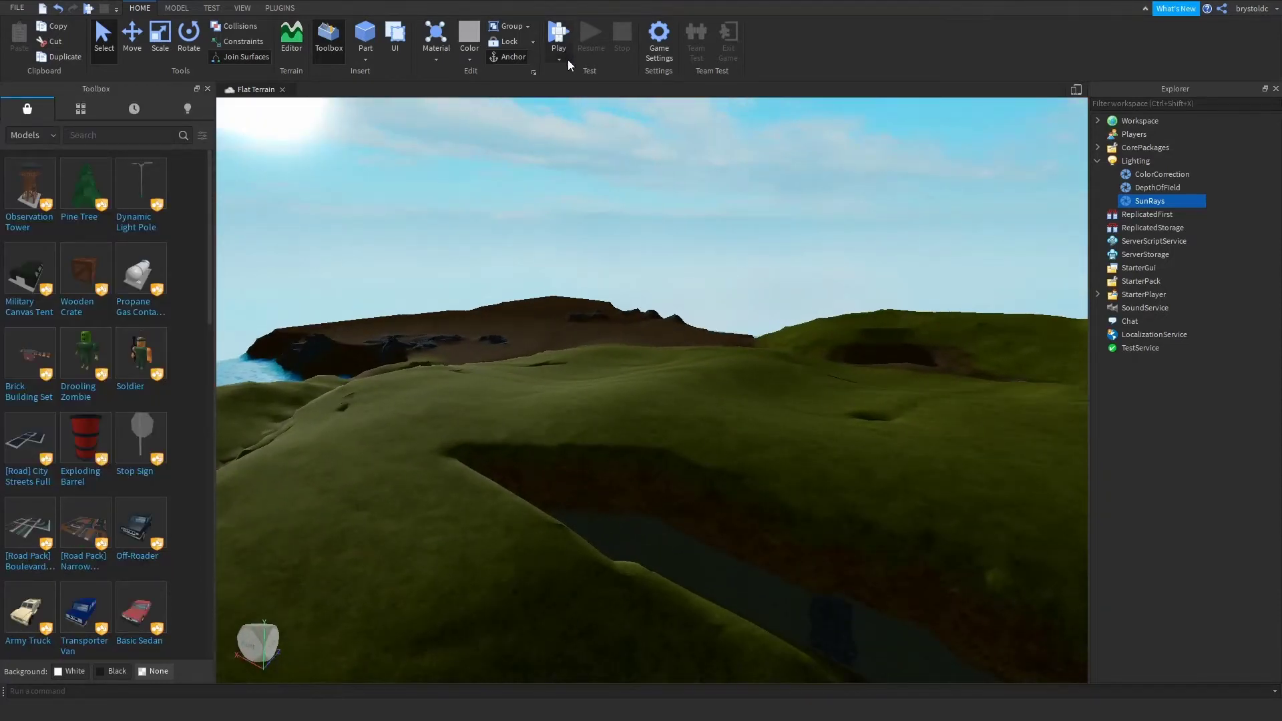
key(F5)
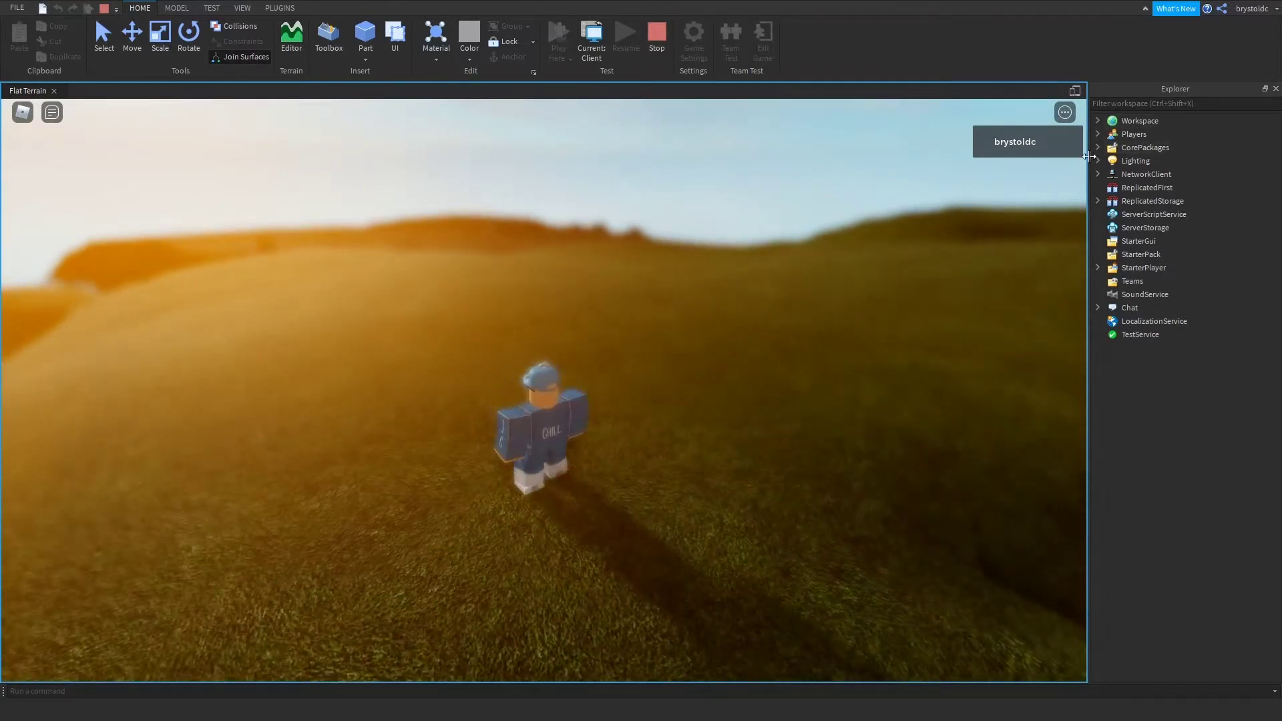
- Select the DepthOfField effect in Lighting during the playtest and show its properties
click(1098, 161)
click(1145, 189)
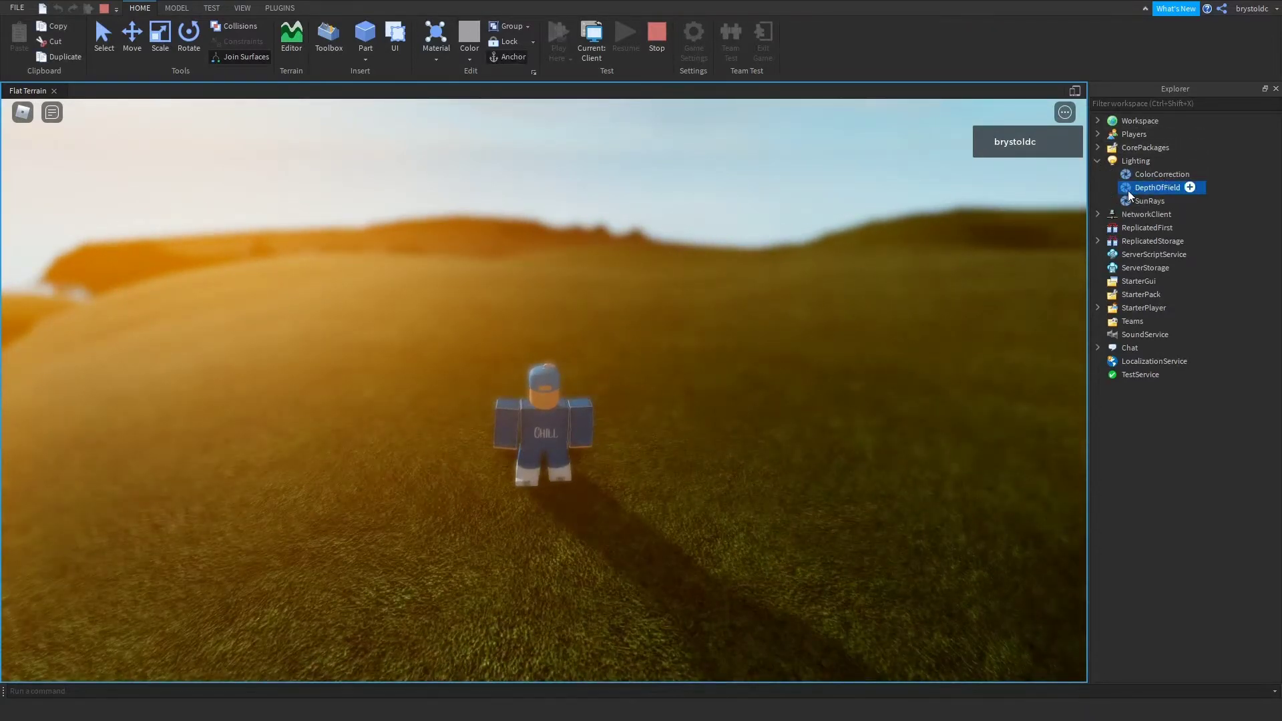
click(243, 9)
click(52, 36)
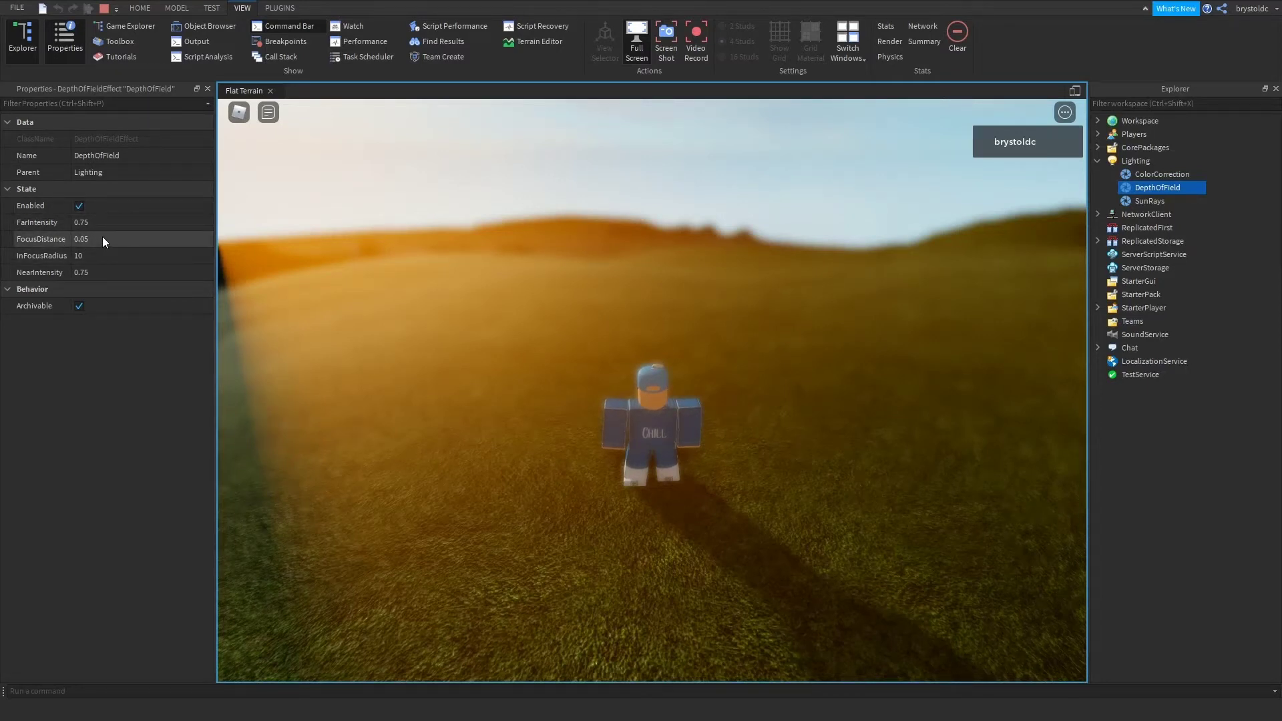
- Set the FocusDistance of DepthOfField to 5 and check the blur at near and far camera distances
click(102, 237)
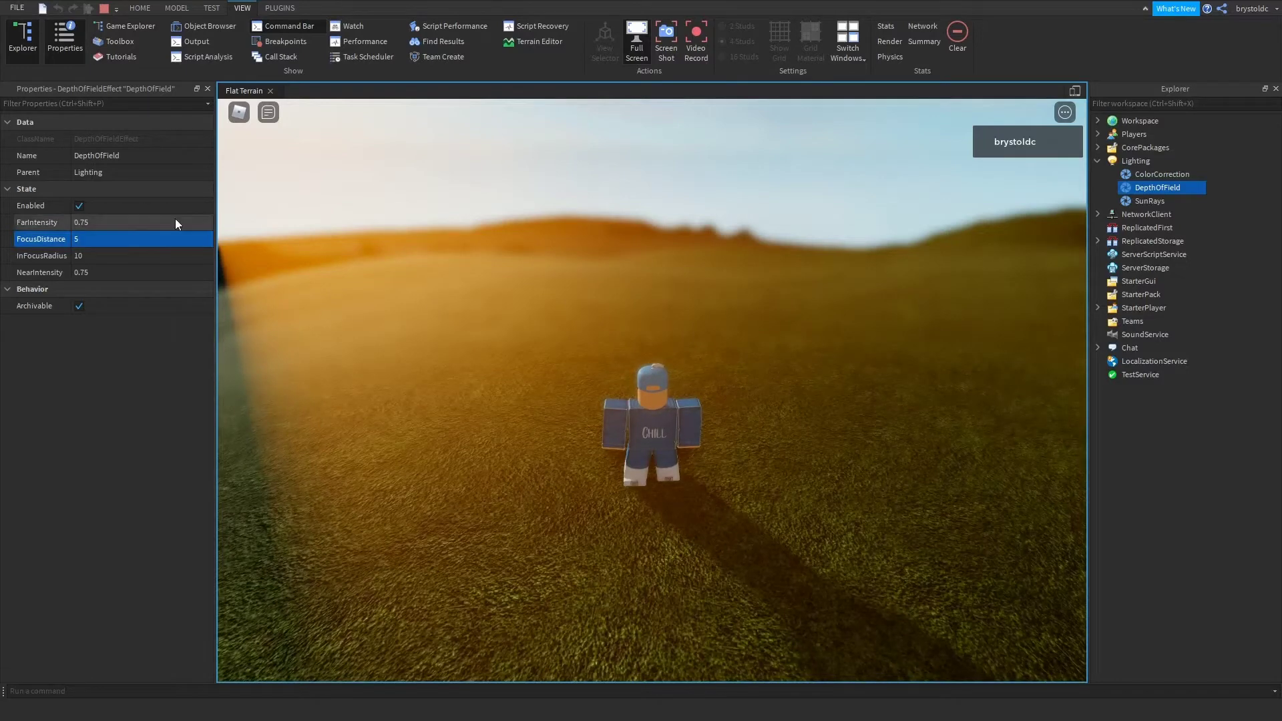
scroll(557, 231, down, 5)
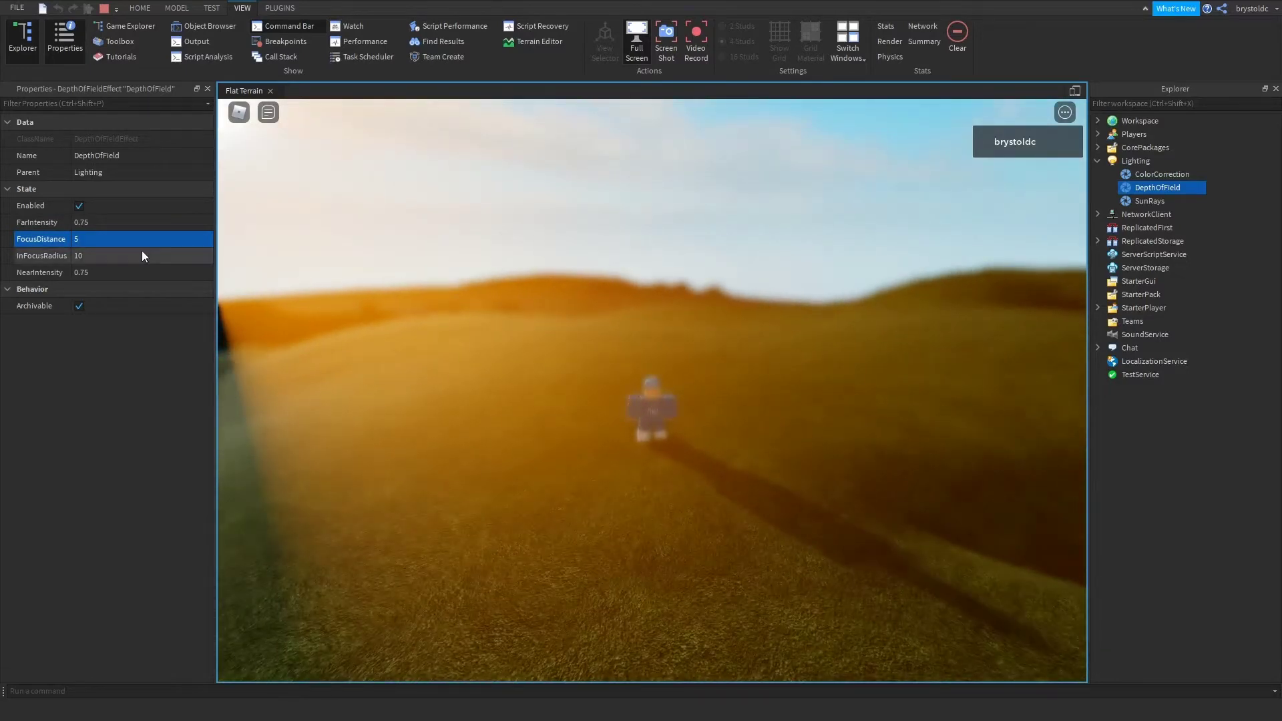
scroll(708, 370, up, 4)
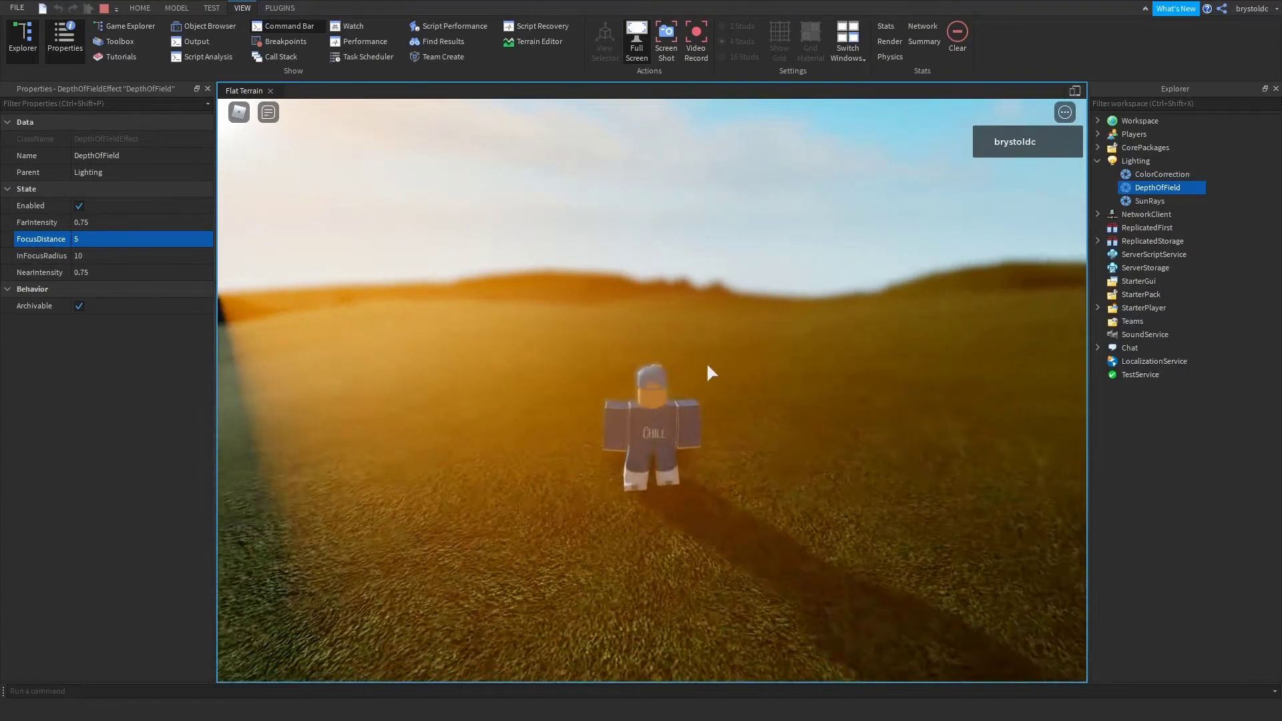
scroll(708, 368, down, 5)
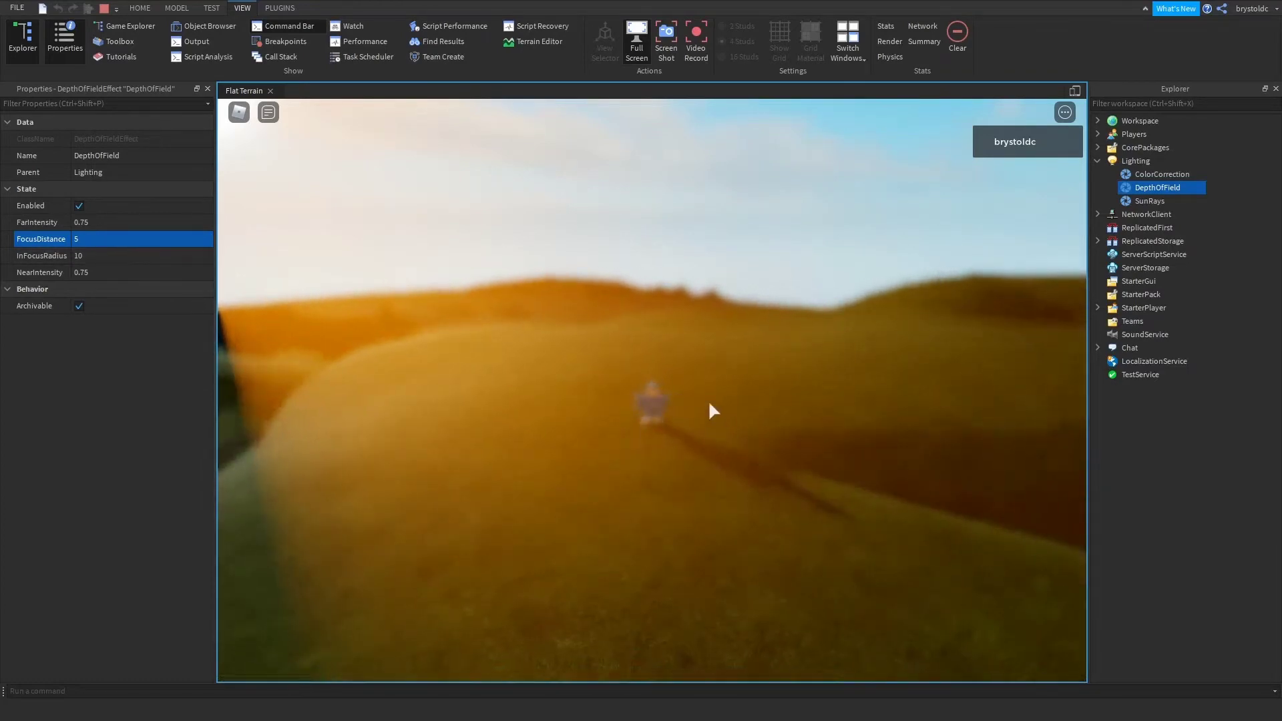
scroll(710, 405, down, 3)
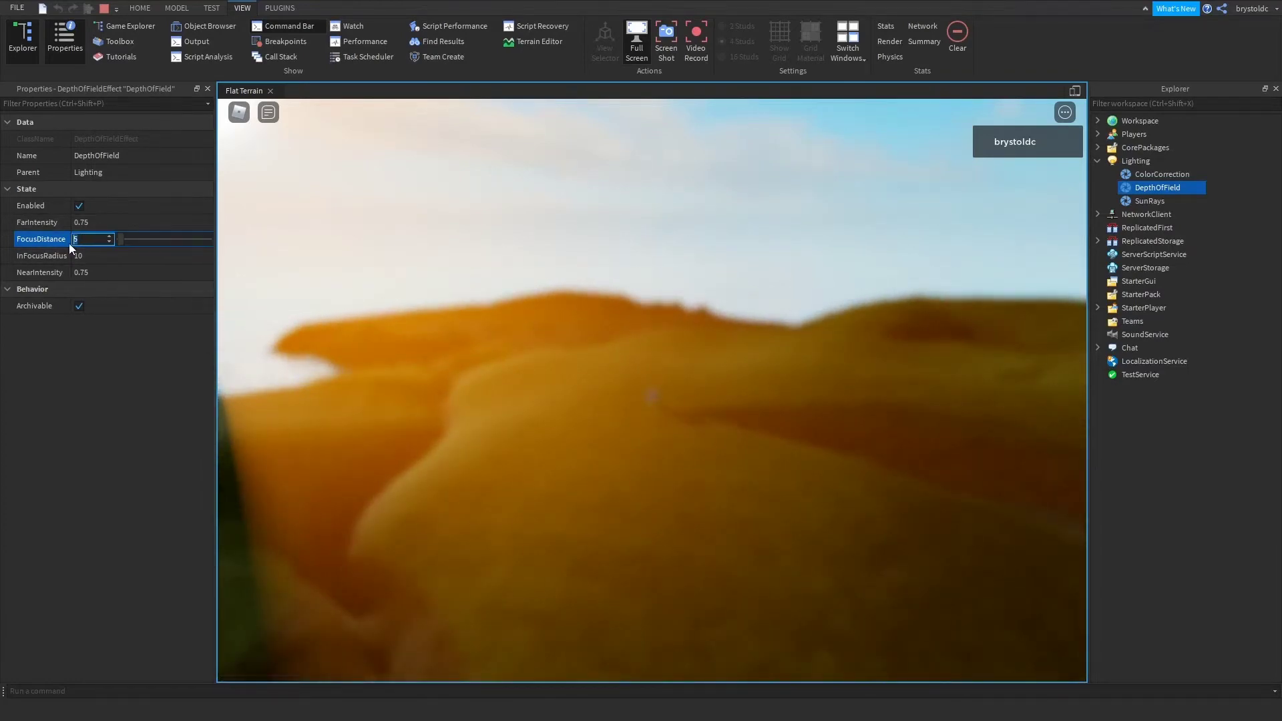
- Set the FocusDistance of DepthOfField to 100
text(100)
key(Return)
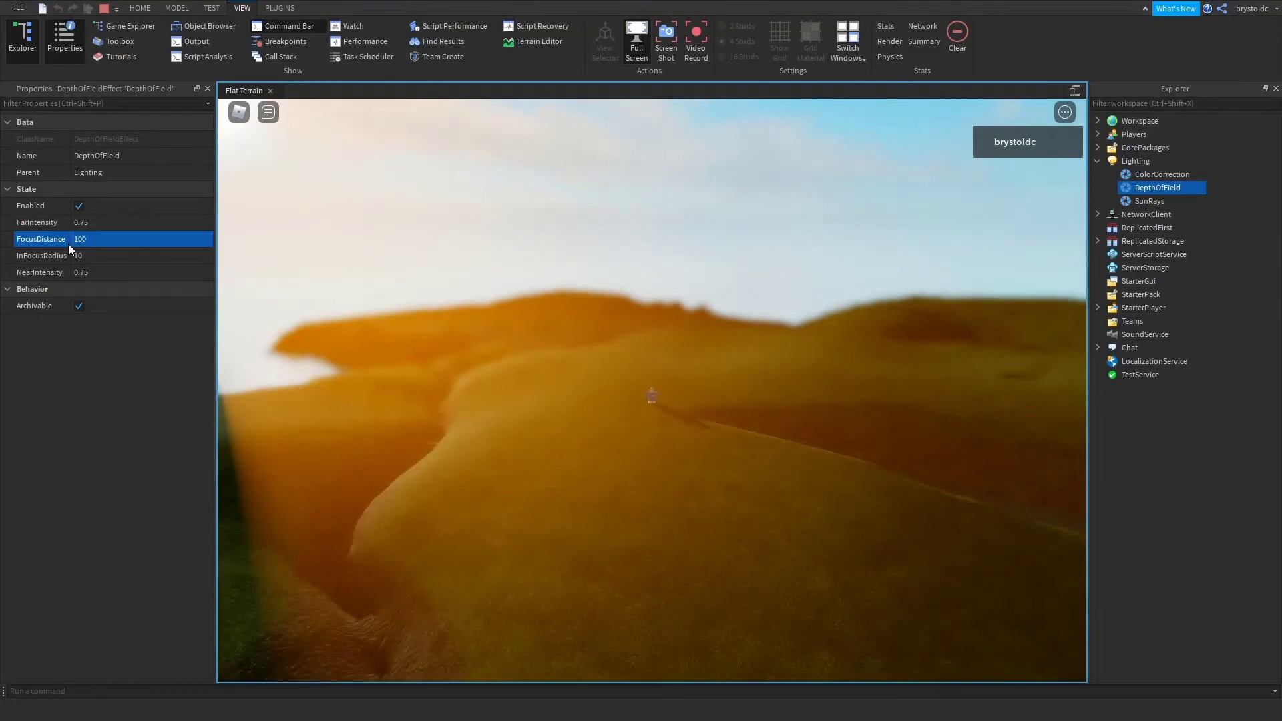
- Examine the depth-of-field blur on the character and terrain from various camera angles and distances
right_drag(536, 394, 540, 401)
scroll(536, 395, up, 2)
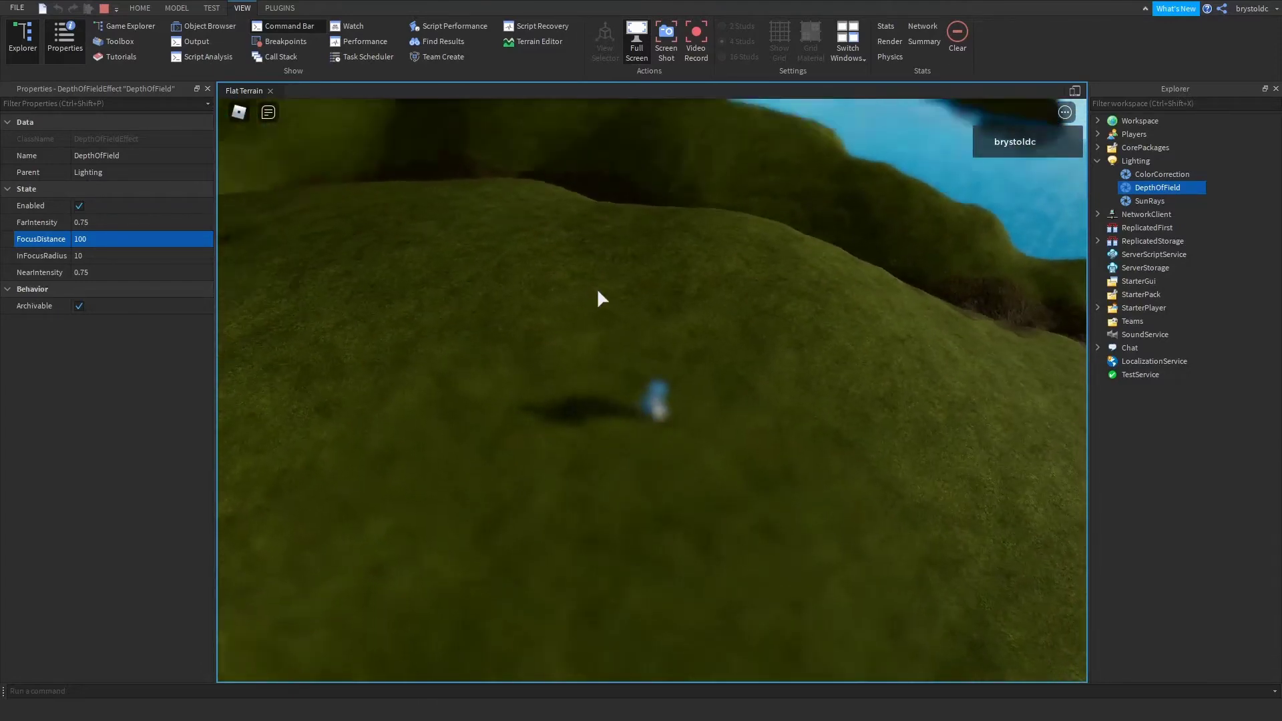
right_drag(598, 291, 598, 292)
scroll(598, 292, down, 3)
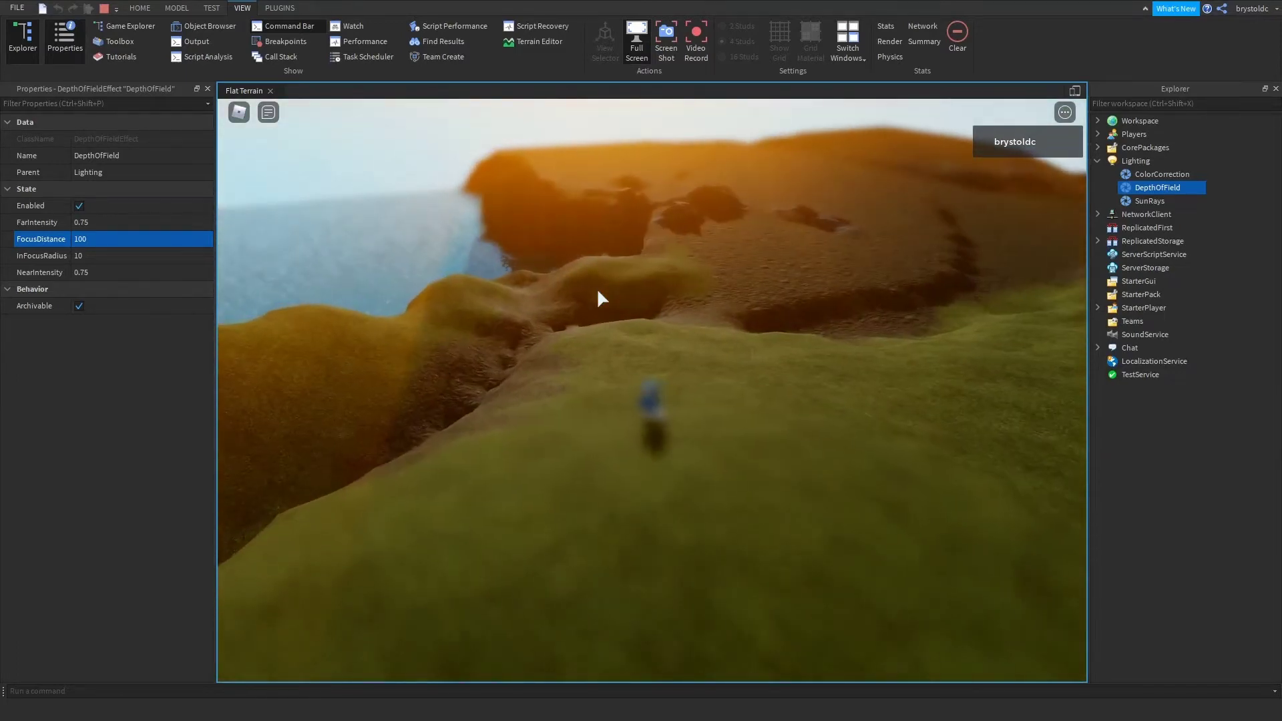
scroll(598, 292, up, 5)
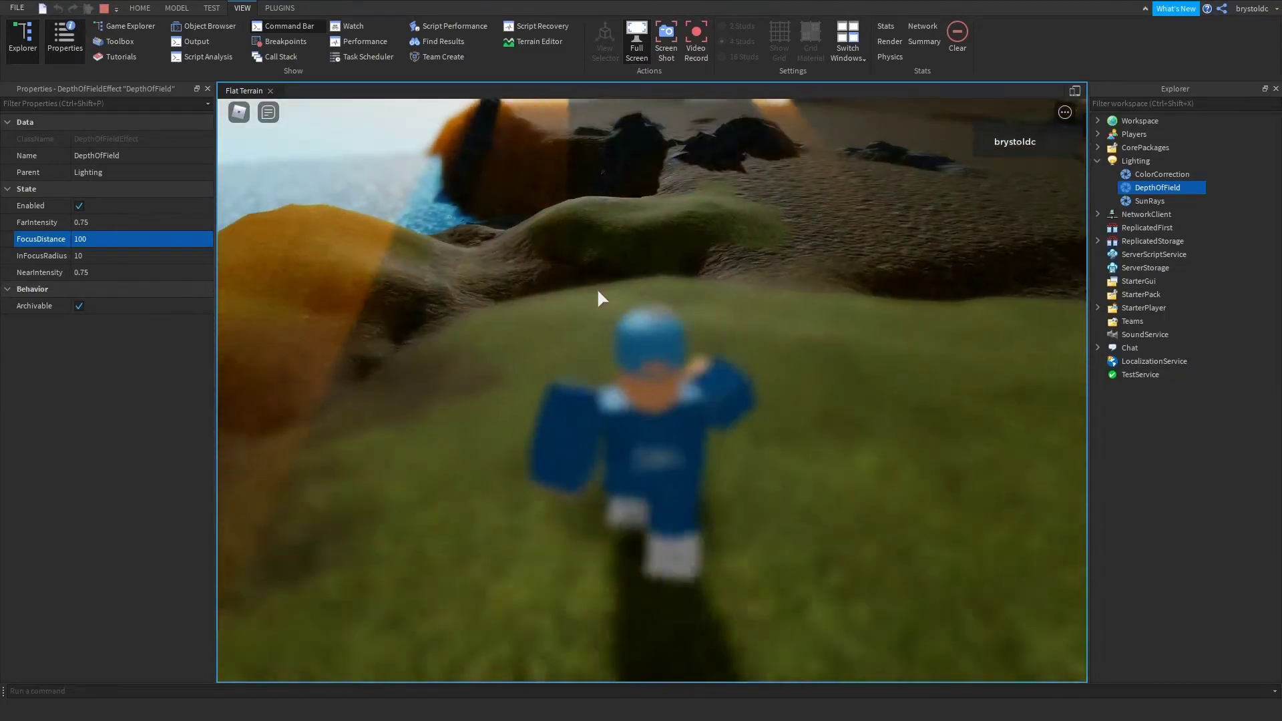
scroll(598, 292, up, 5)
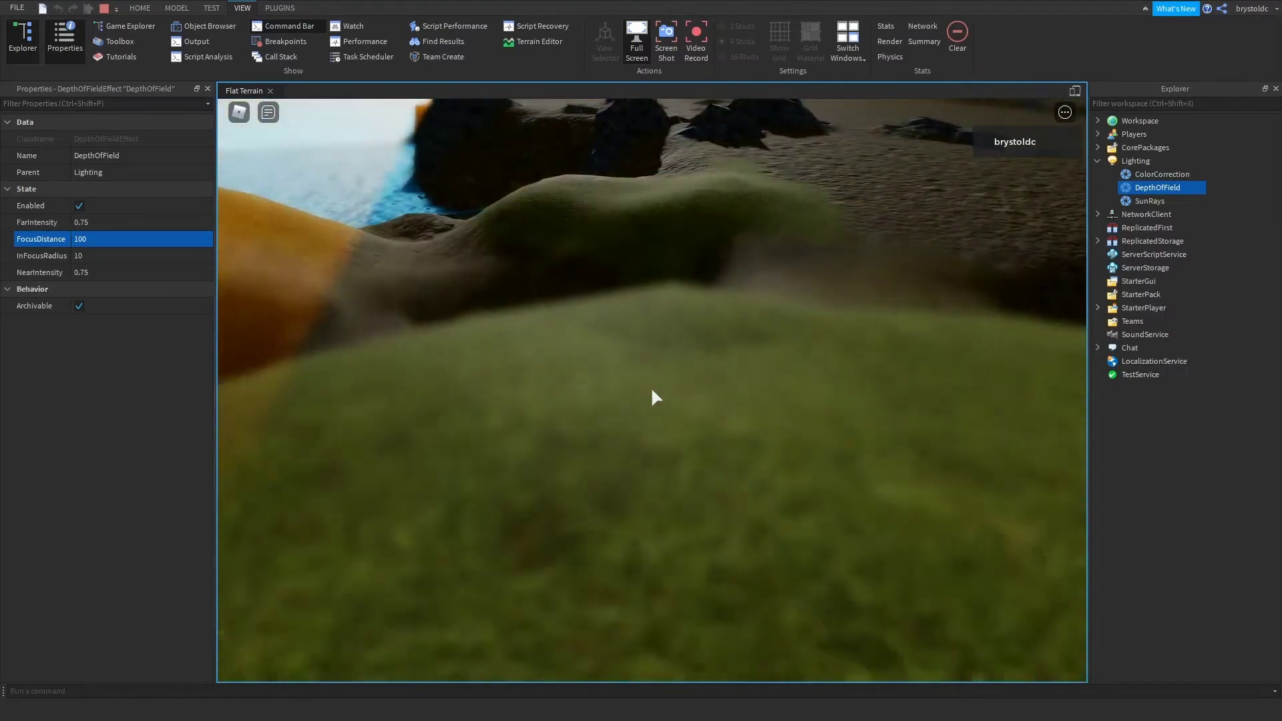
scroll(652, 398, down, 5)
scroll(594, 313, down, 5)
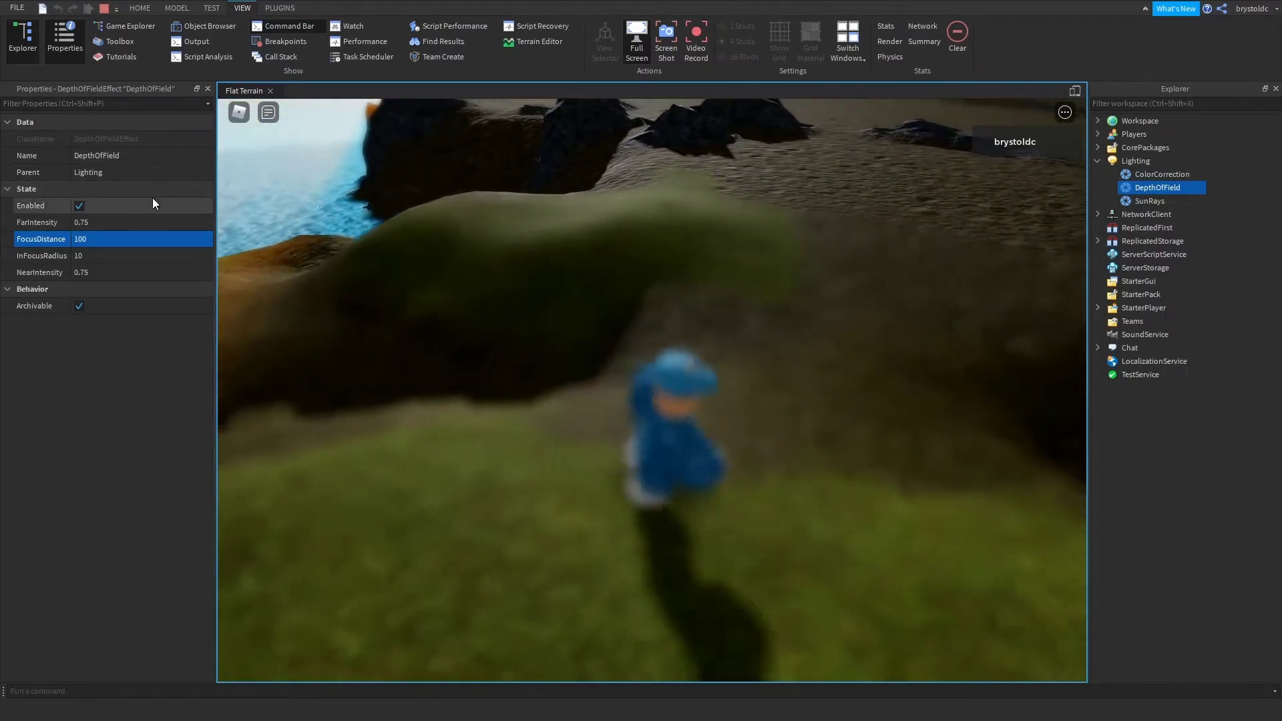
scroll(793, 306, down, 5)
scroll(793, 306, up, 5)
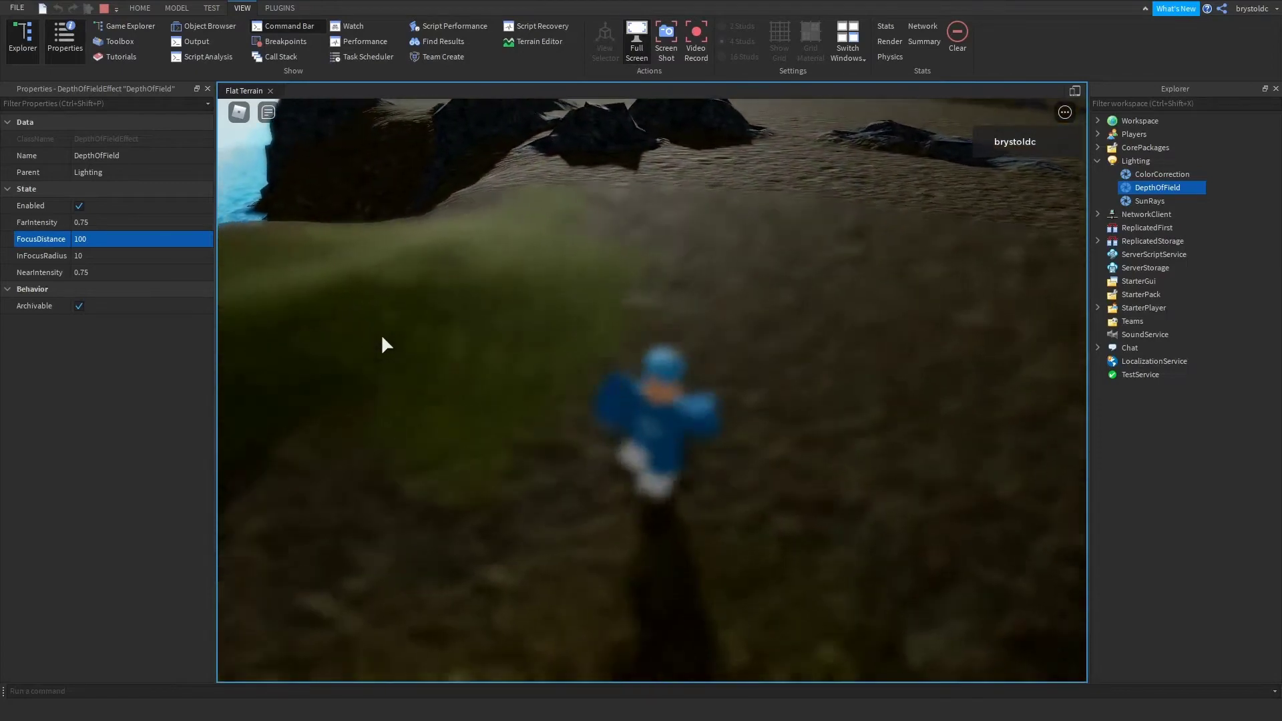
- Try a FocusDistance of 30 for DepthOfField, settle on 15 and check the blur around the swimming character
click(109, 238)
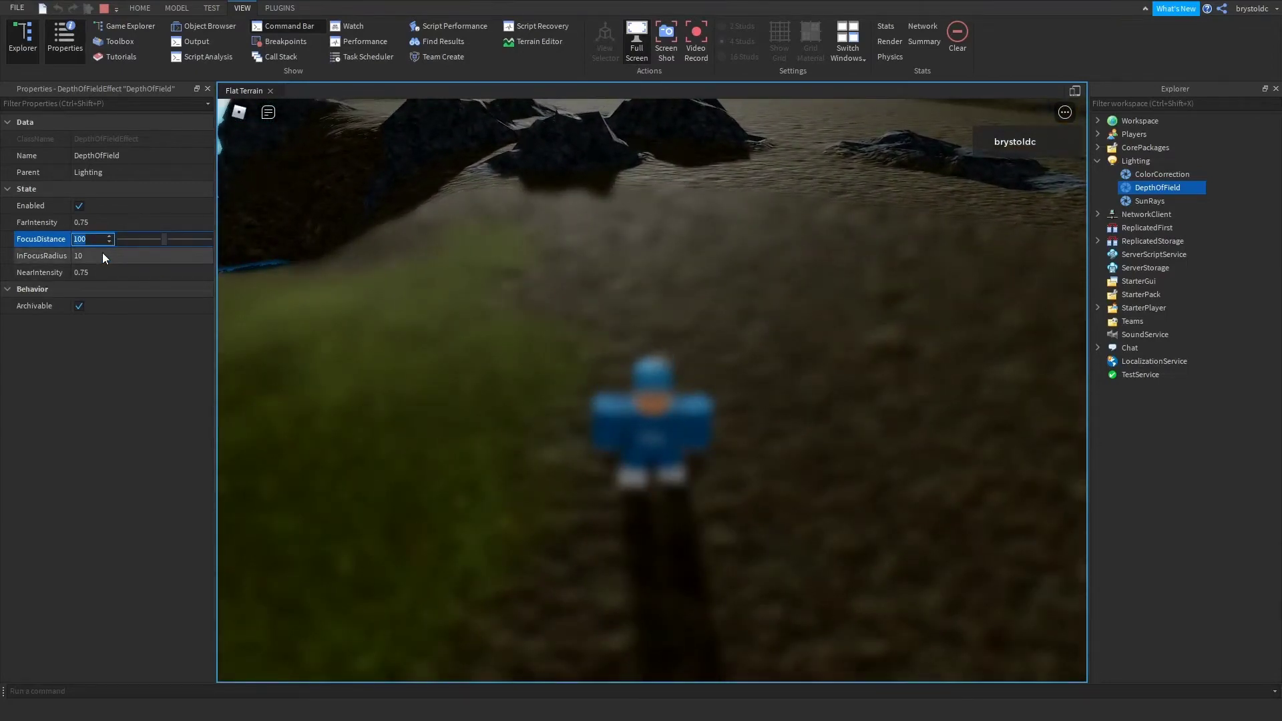
text(30)
key(Return)
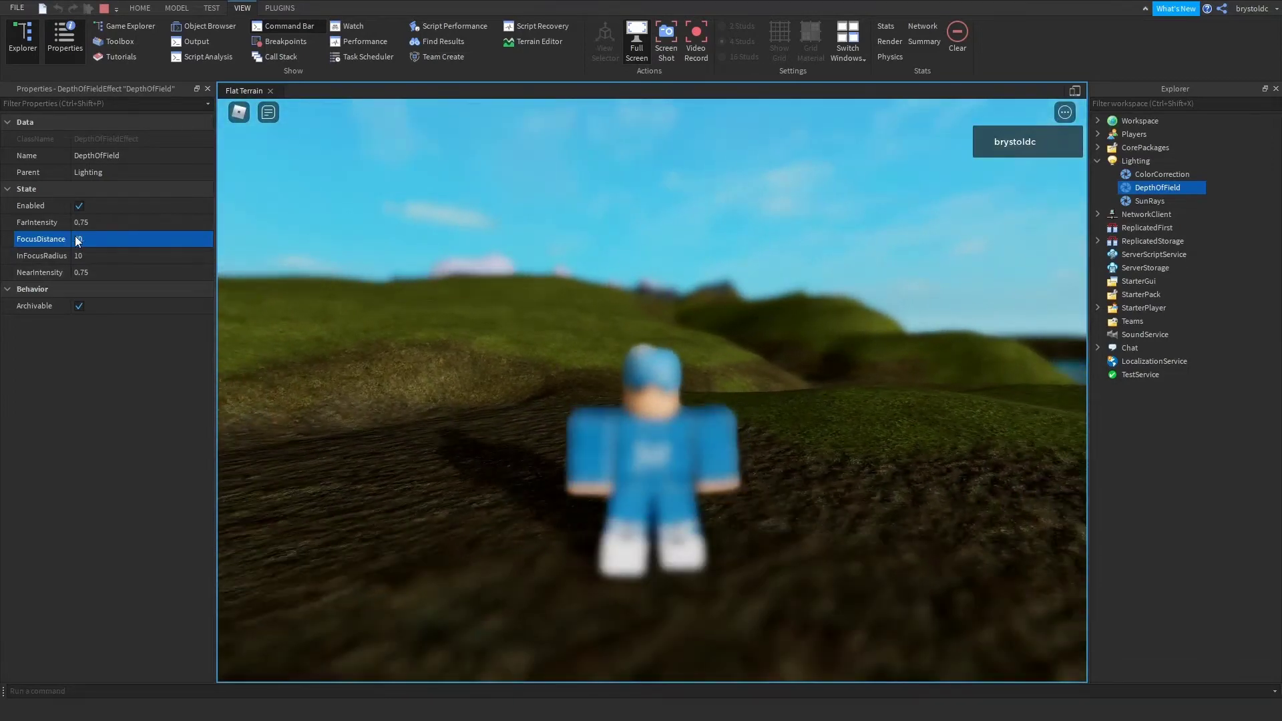
text(15)
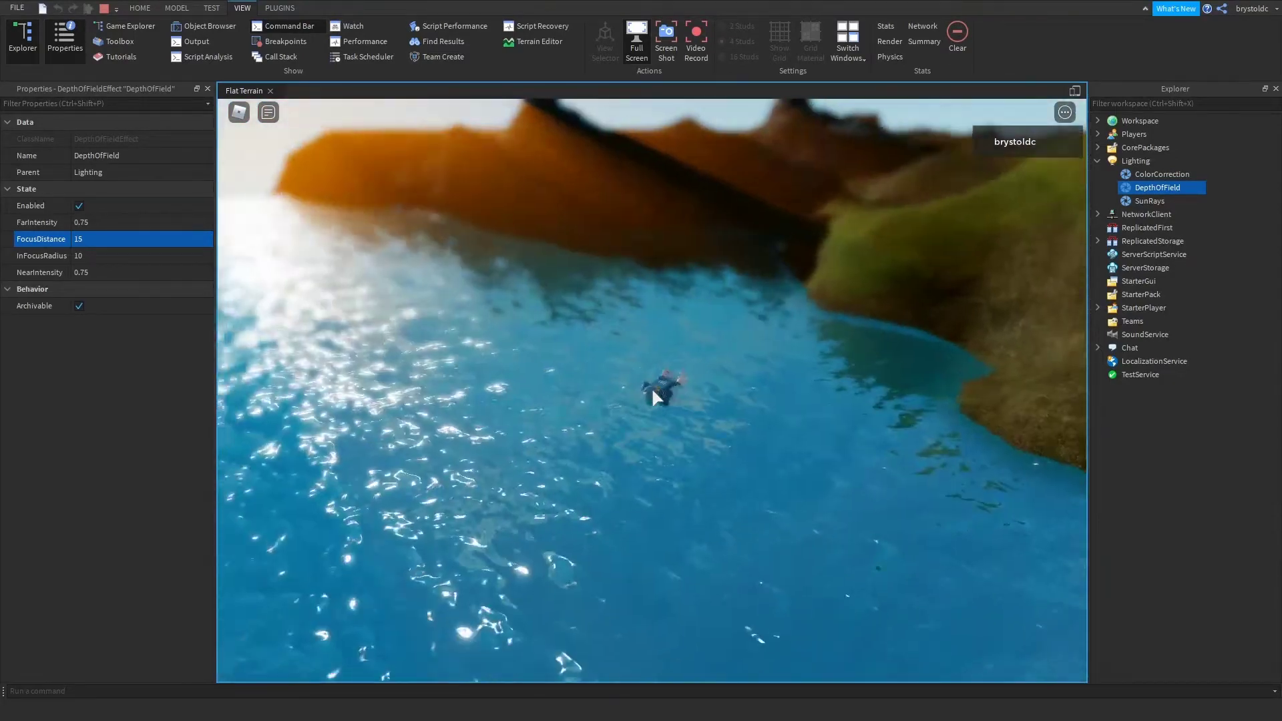
scroll(652, 414, up, 6)
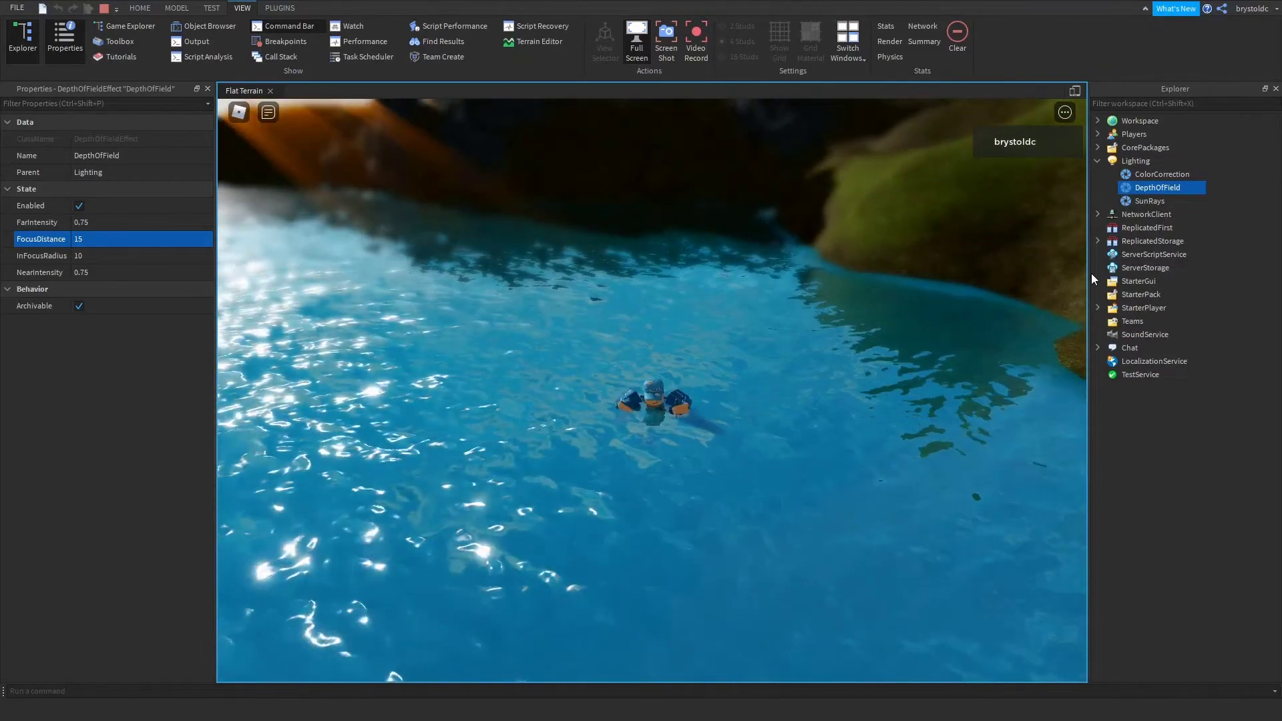
- Select Terrain in Workspace, inspect the water surface around the character and set WaterReflectance to 0.3
click(1098, 120)
click(1143, 147)
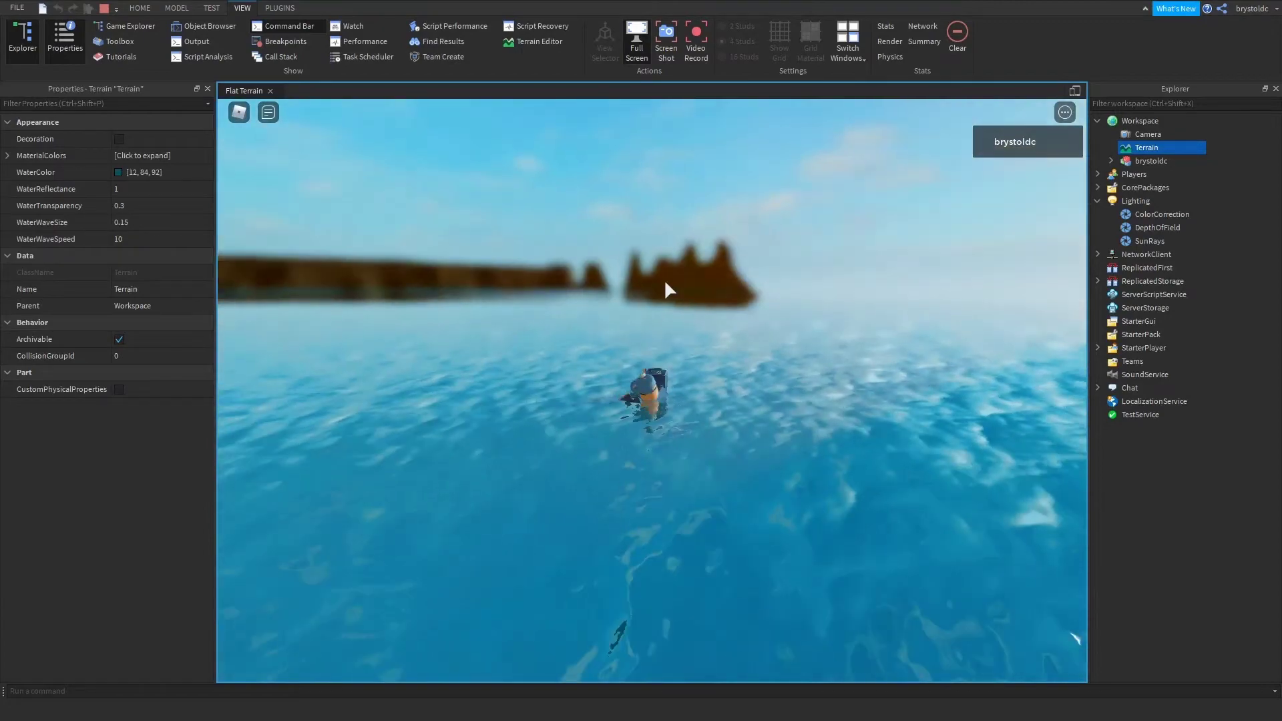
key(s)
right_drag(665, 282, 665, 282)
scroll(665, 282, up, 3)
scroll(665, 282, down, 3)
mouse_move(332, 296)
right_down()
mouse_move(322, 300)
mouse_move(334, 290)
right_up()
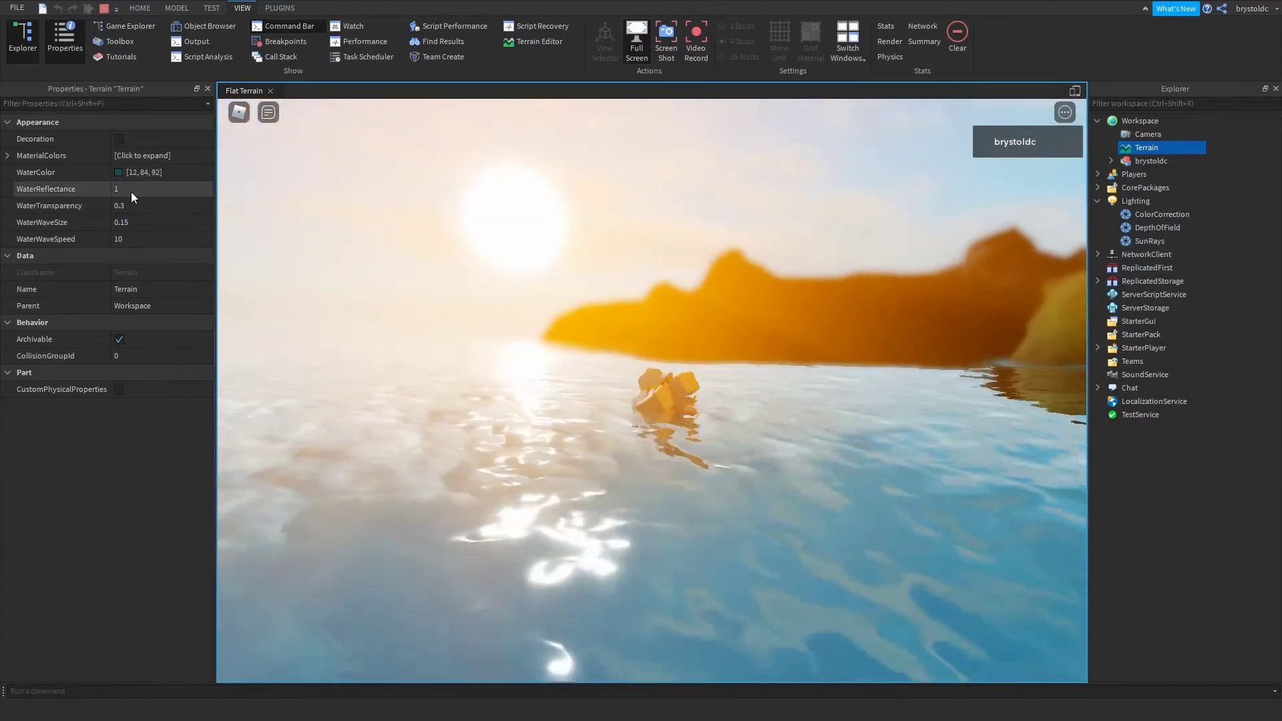
click(140, 189)
text(.)
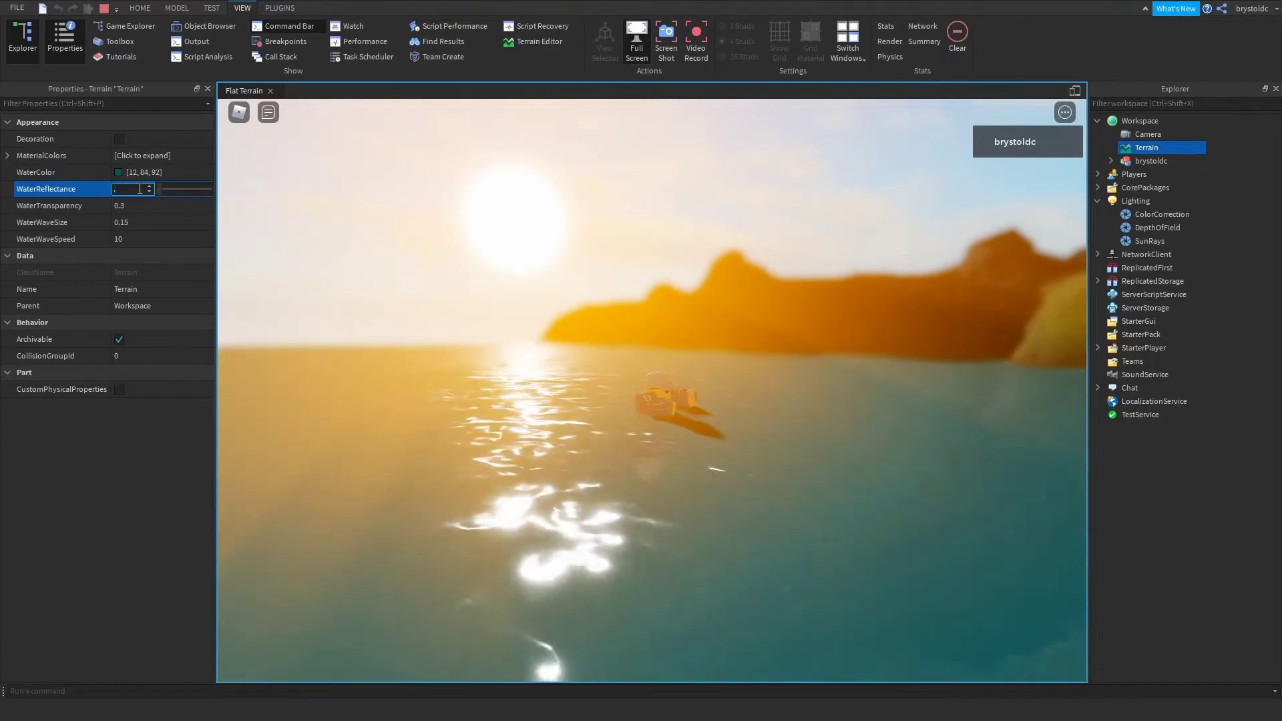
text(3)
key(Return)
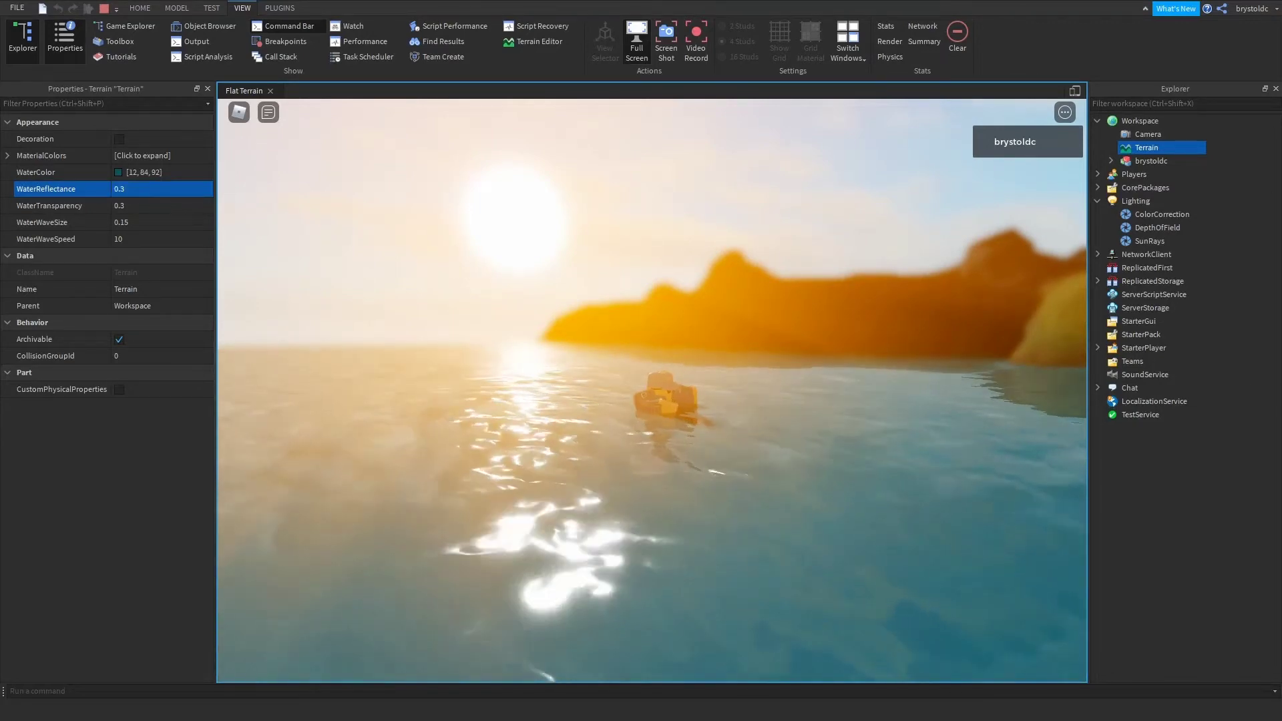
- Set the Terrain's WaterTransparency to 1 and look at the seabed through the water
right_drag(934, 471, 934, 471)
click(133, 205)
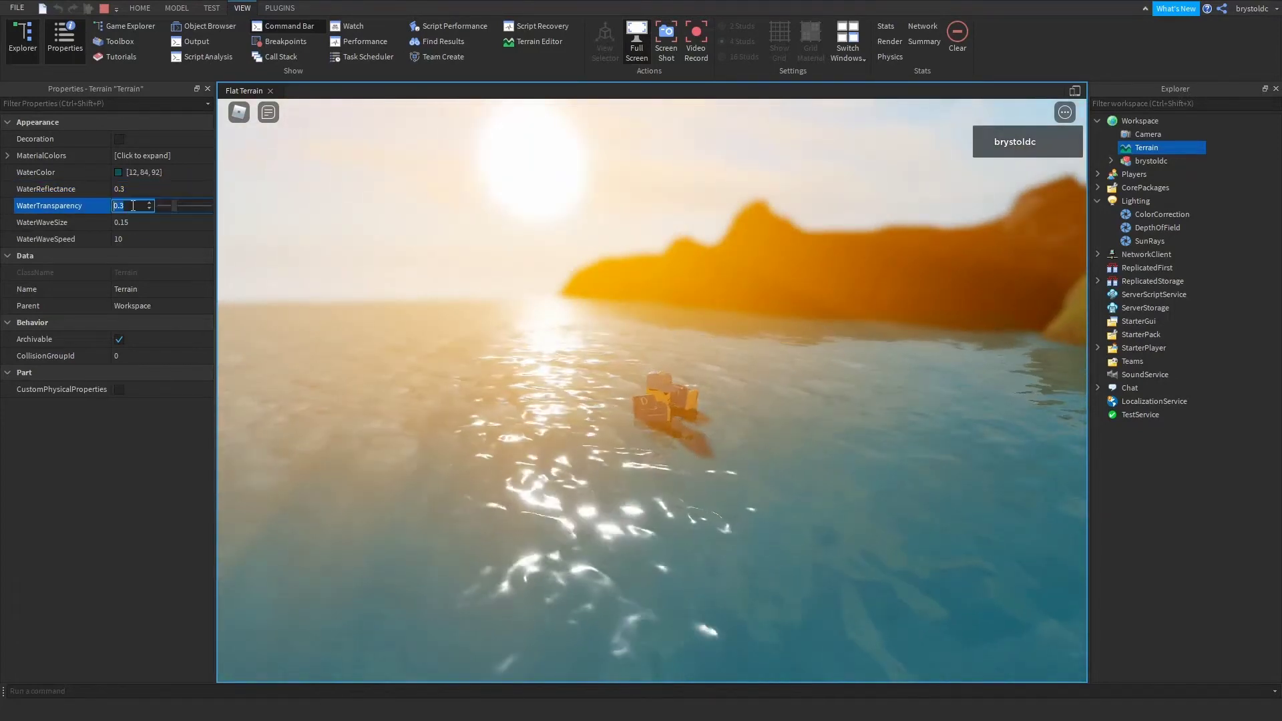
text(0.9)
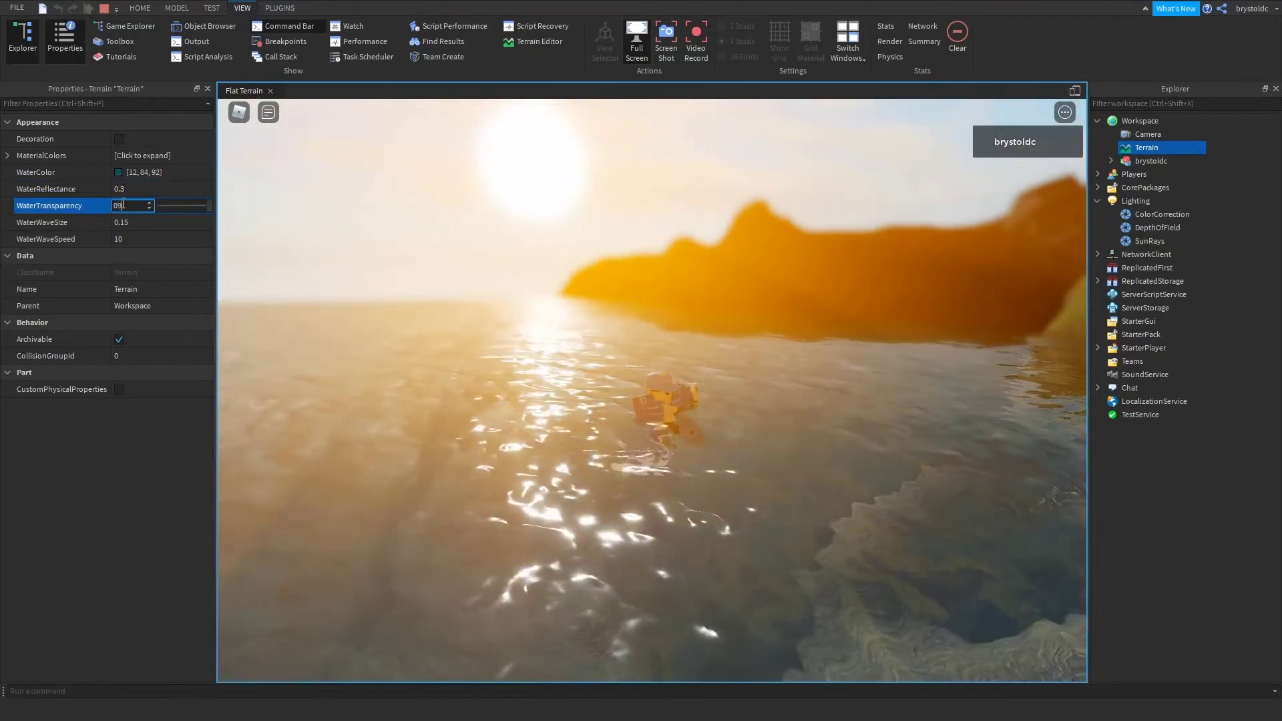
right_drag(563, 319, 597, 332)
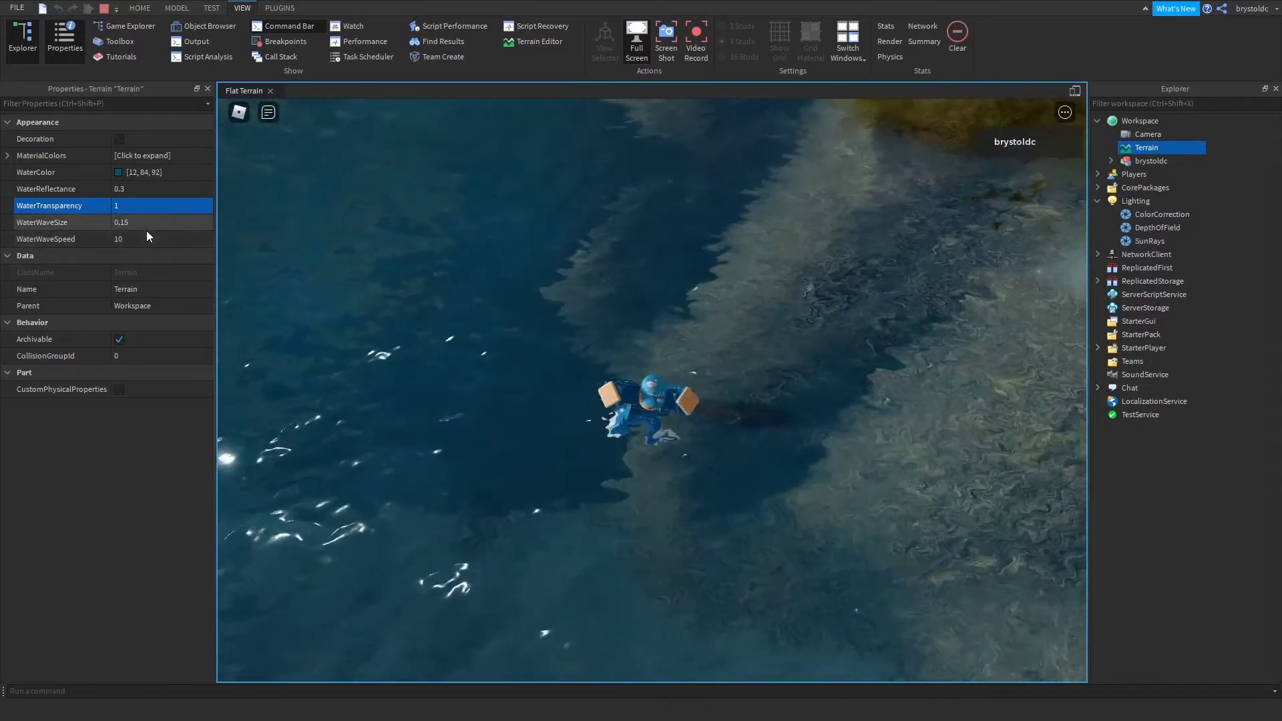
right_drag(888, 355, 887, 354)
key(a)
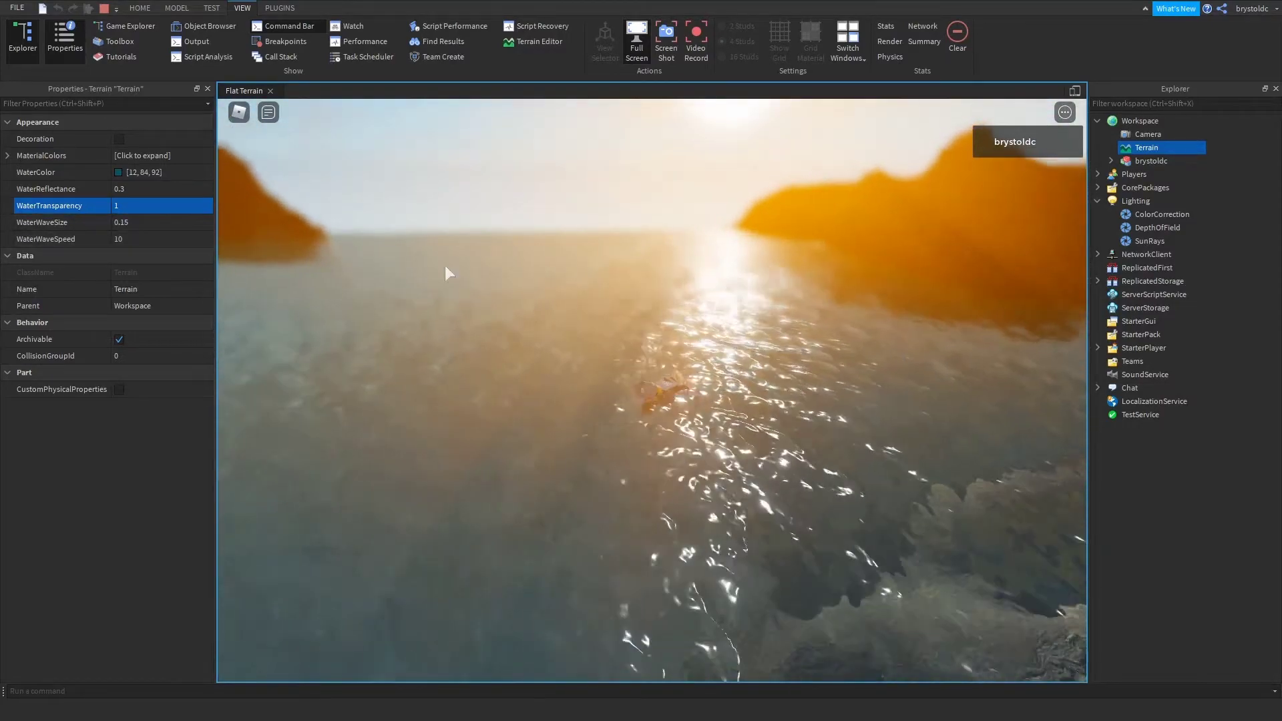
- Hide the properties and examine the water and shoreline around the swimming character at near and far camera distances
click(208, 89)
scroll(696, 344, up, 8)
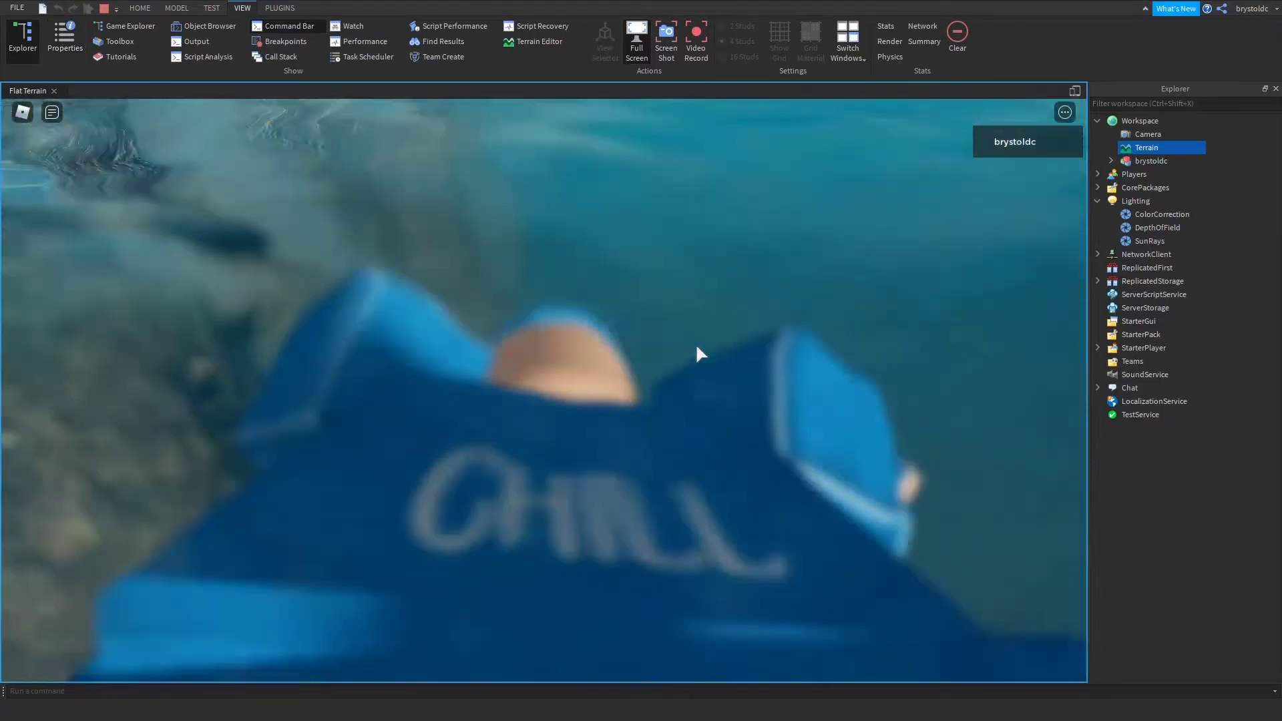
right_drag(695, 343, 544, 387)
scroll(544, 390, down, 5)
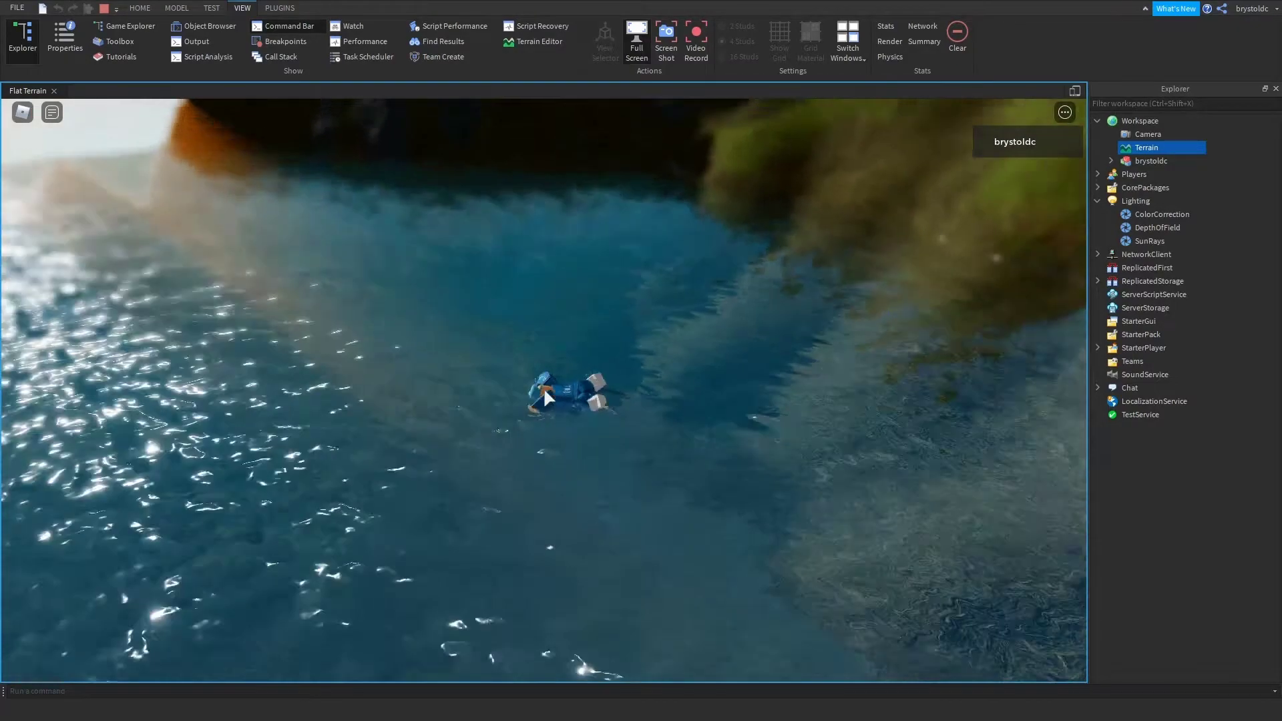
scroll(543, 387, up, 5)
scroll(543, 387, up, 5)
scroll(544, 388, down, 5)
scroll(543, 387, up, 5)
scroll(545, 392, down, 3)
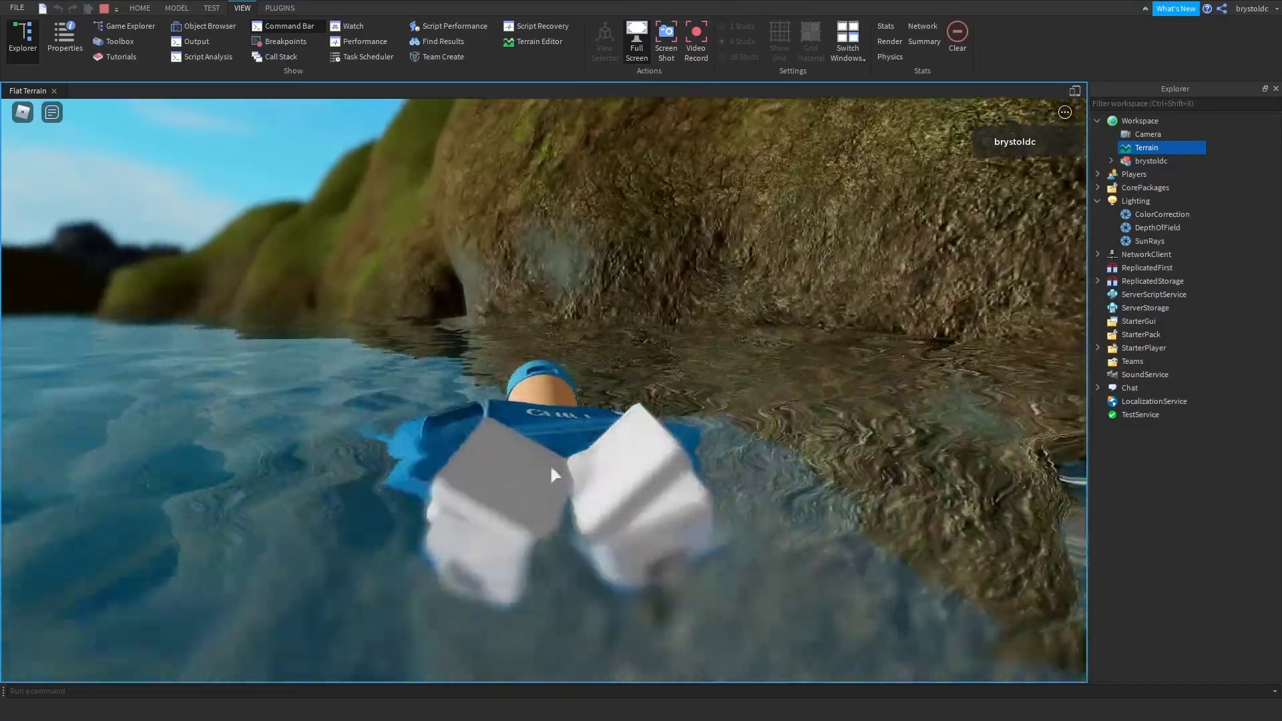
- Swim the character ashore and climb the grassy slope to inspect the terrain up close
key(w)
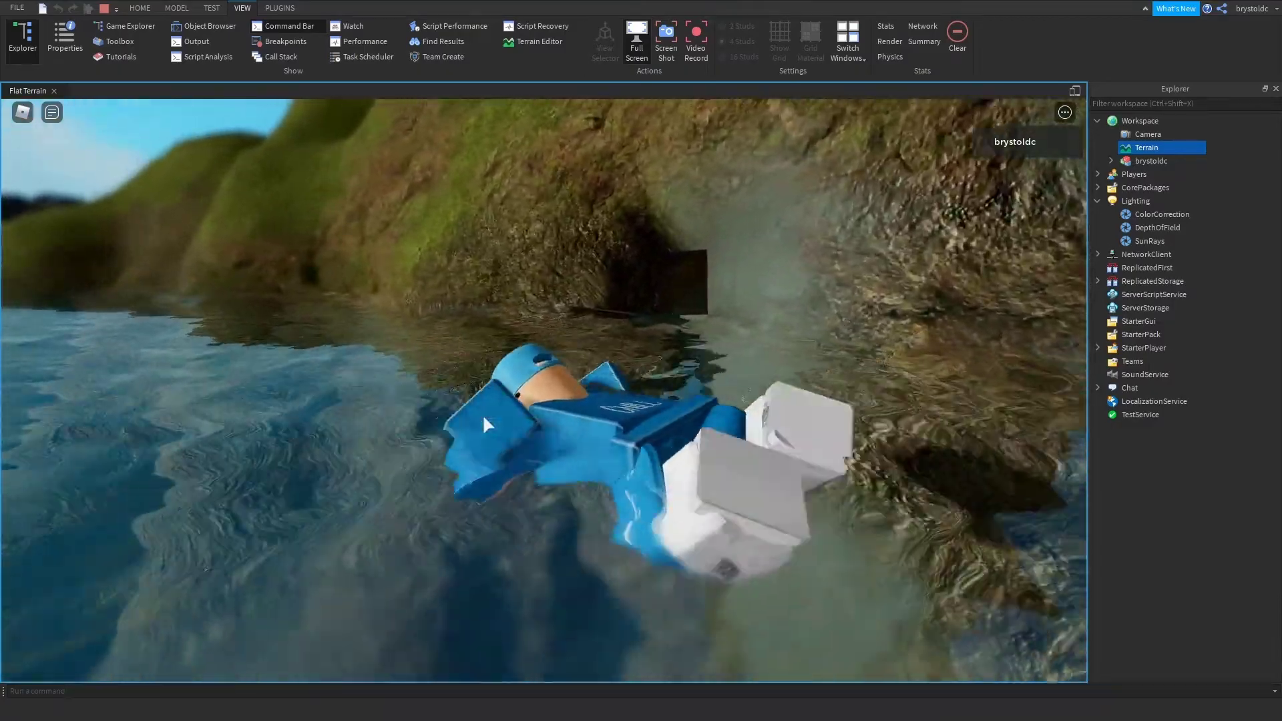
key(w)
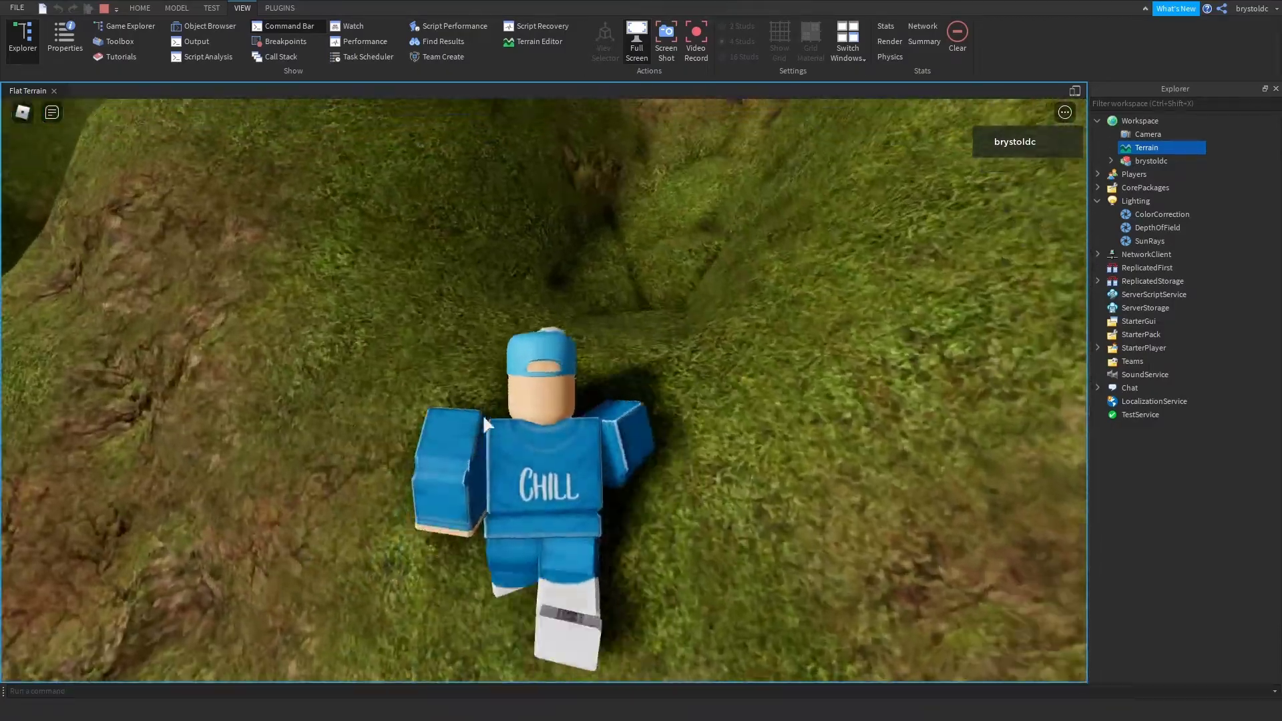
key(space)
key(w)
key(space)
right_drag(484, 419, 483, 418)
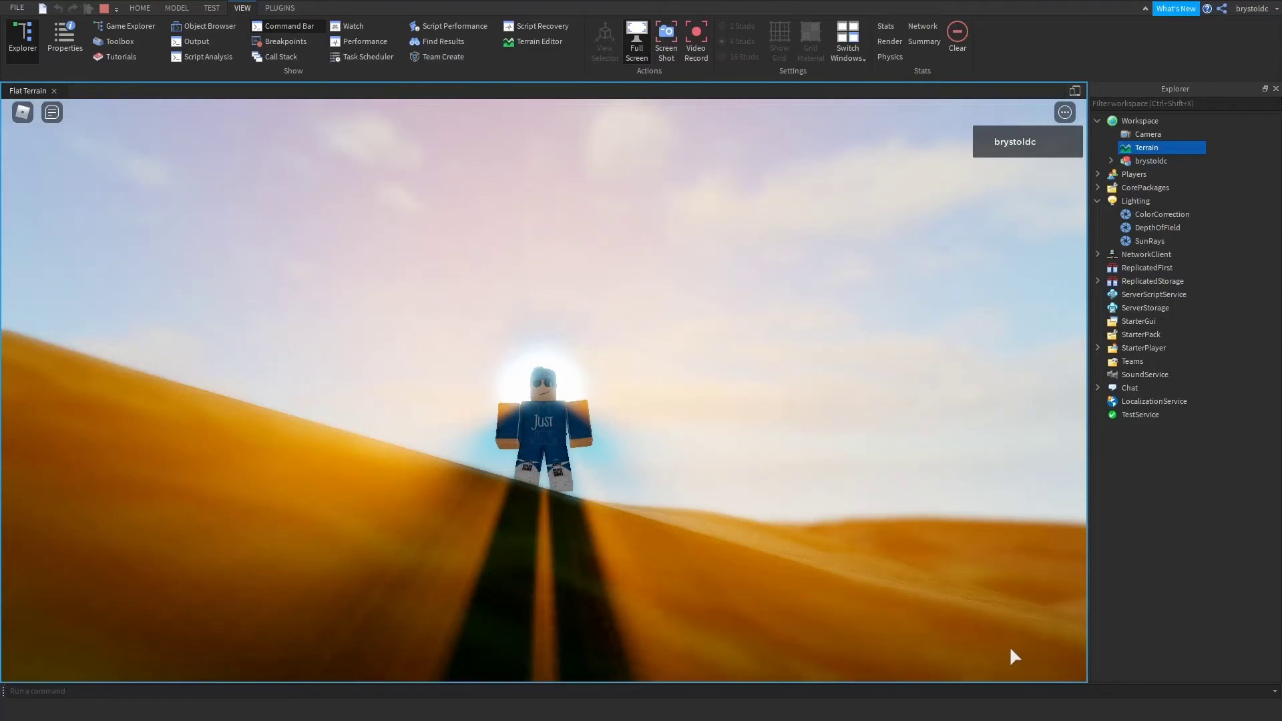
- Position the character on the hilltop directly in front of the sun and take a screenshot
key(w)
right_drag(867, 600, 867, 601)
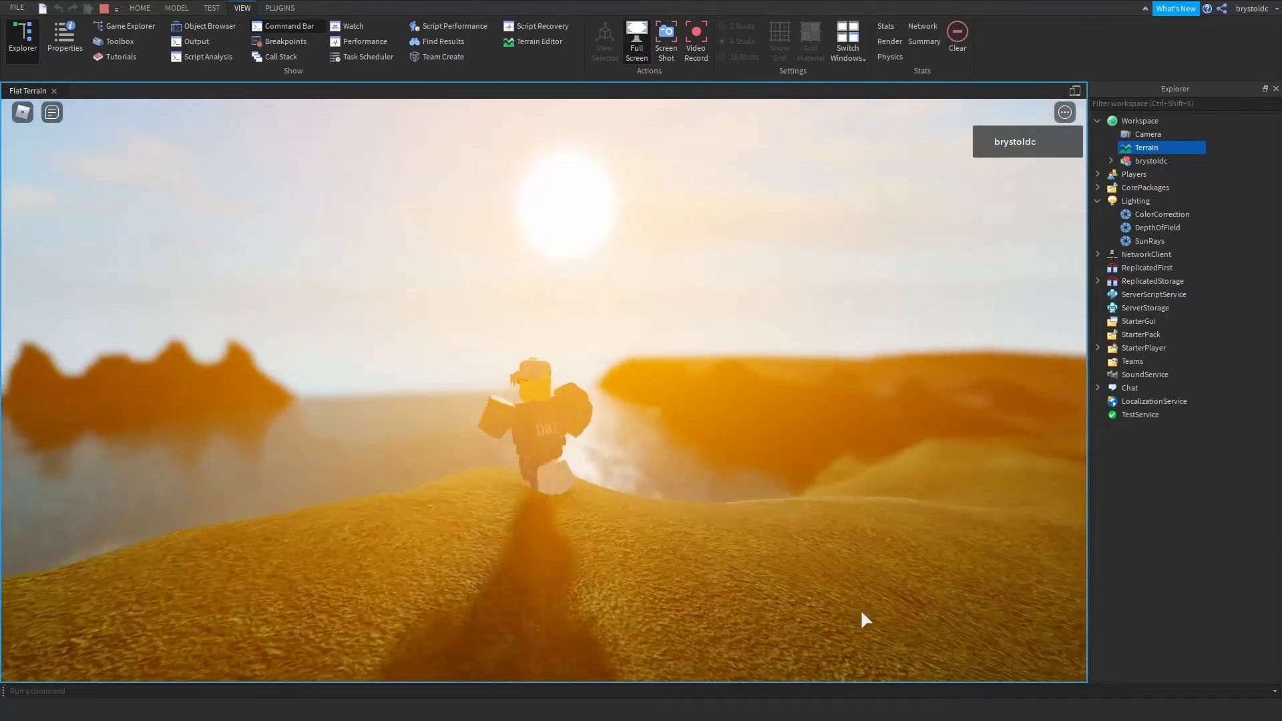
key(s)
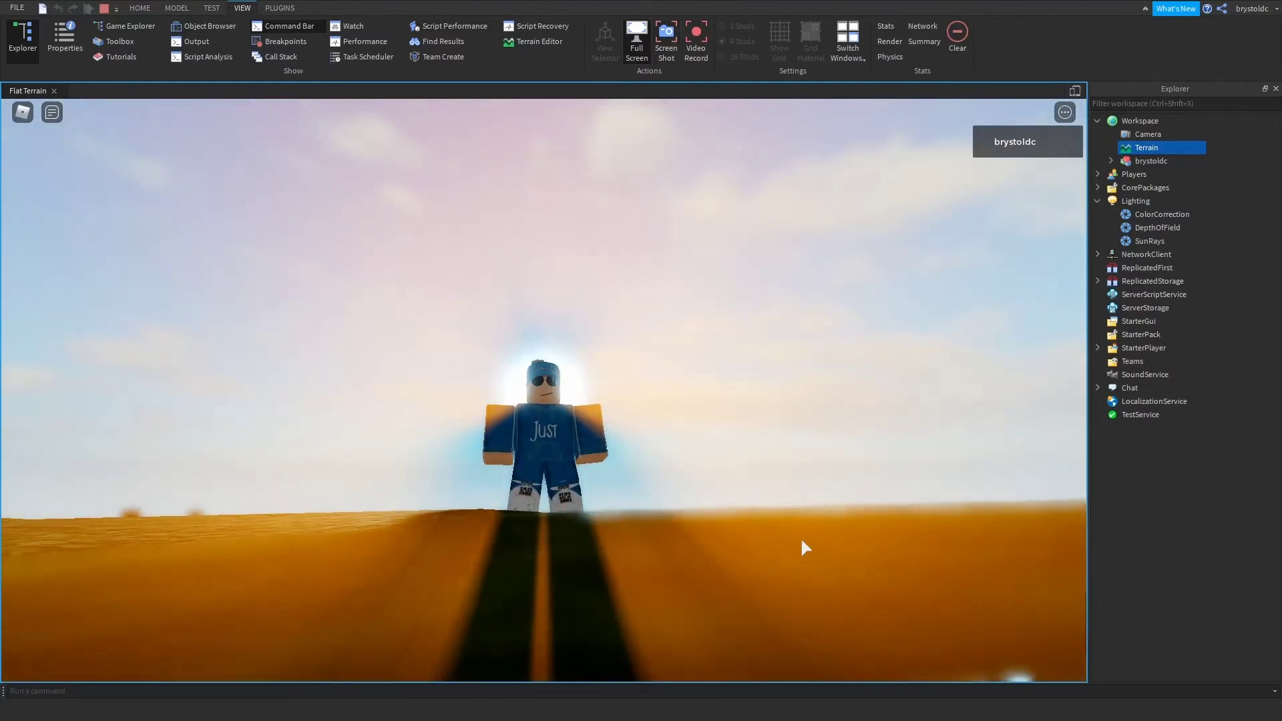
key(Print)
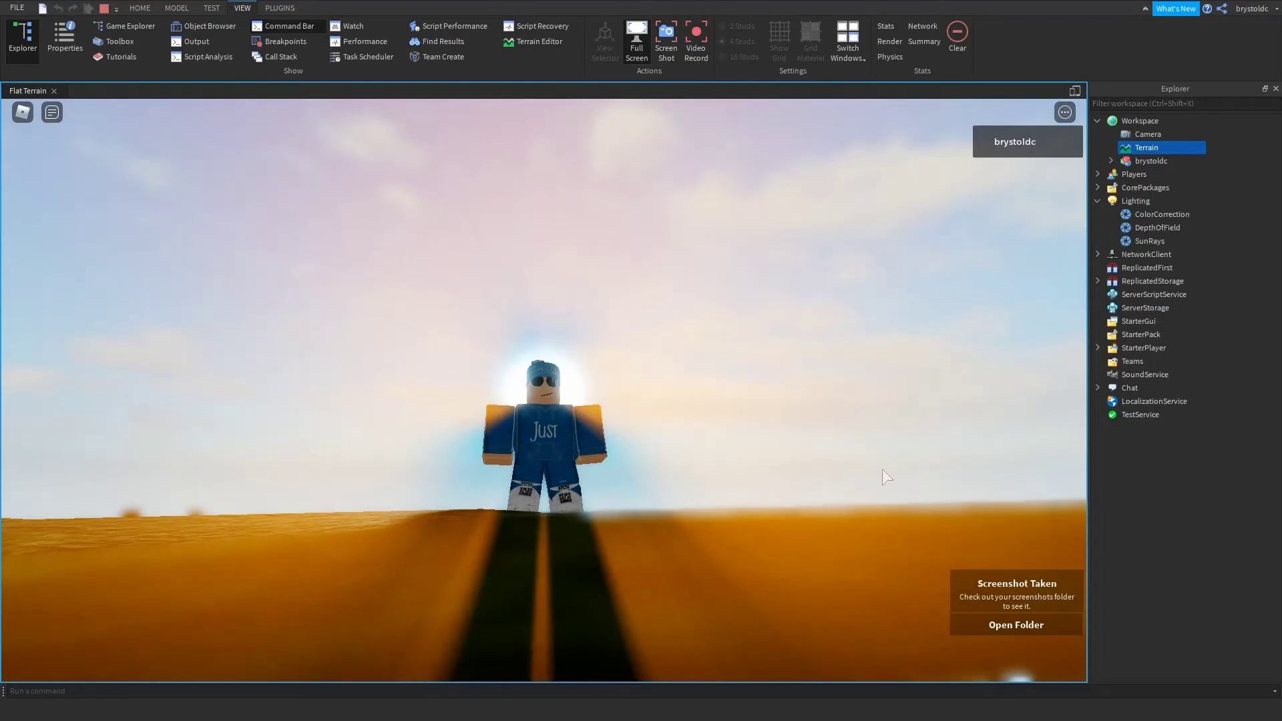
- Examine the hills, shadows and sun glow around the running character from various camera angles
right_drag(883, 469, 883, 469)
key(a)
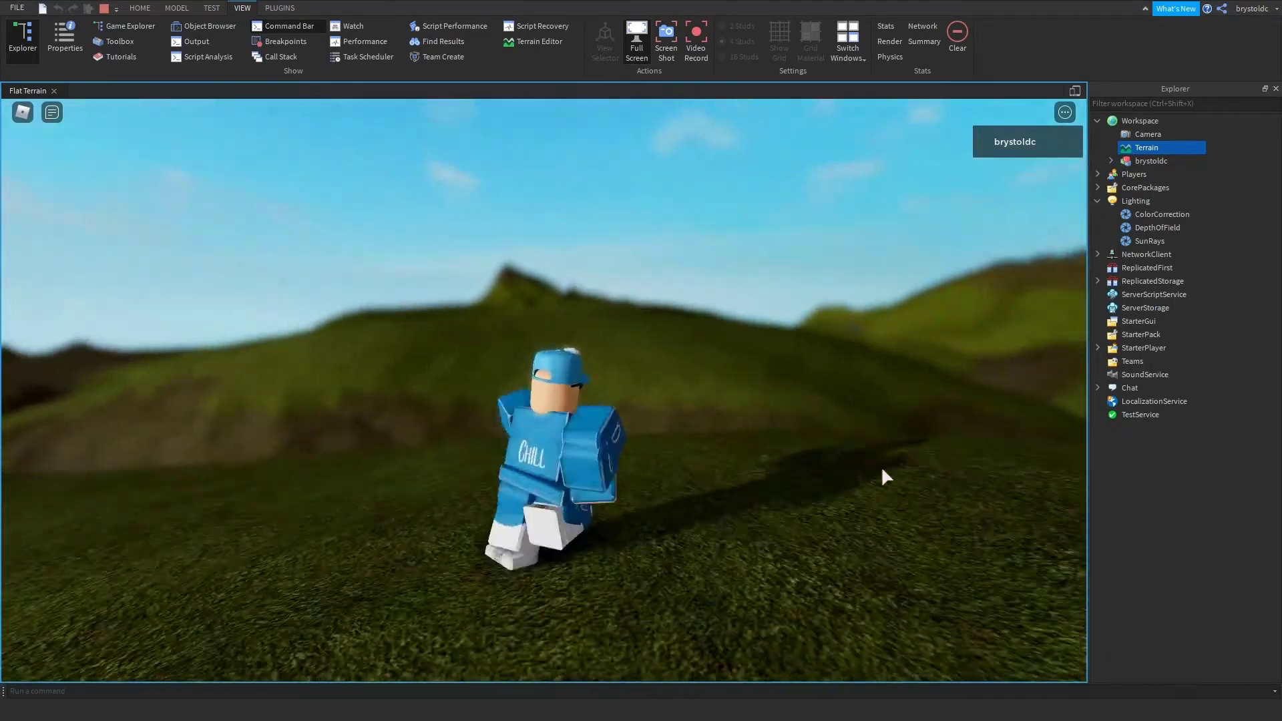
right_drag(883, 469, 883, 469)
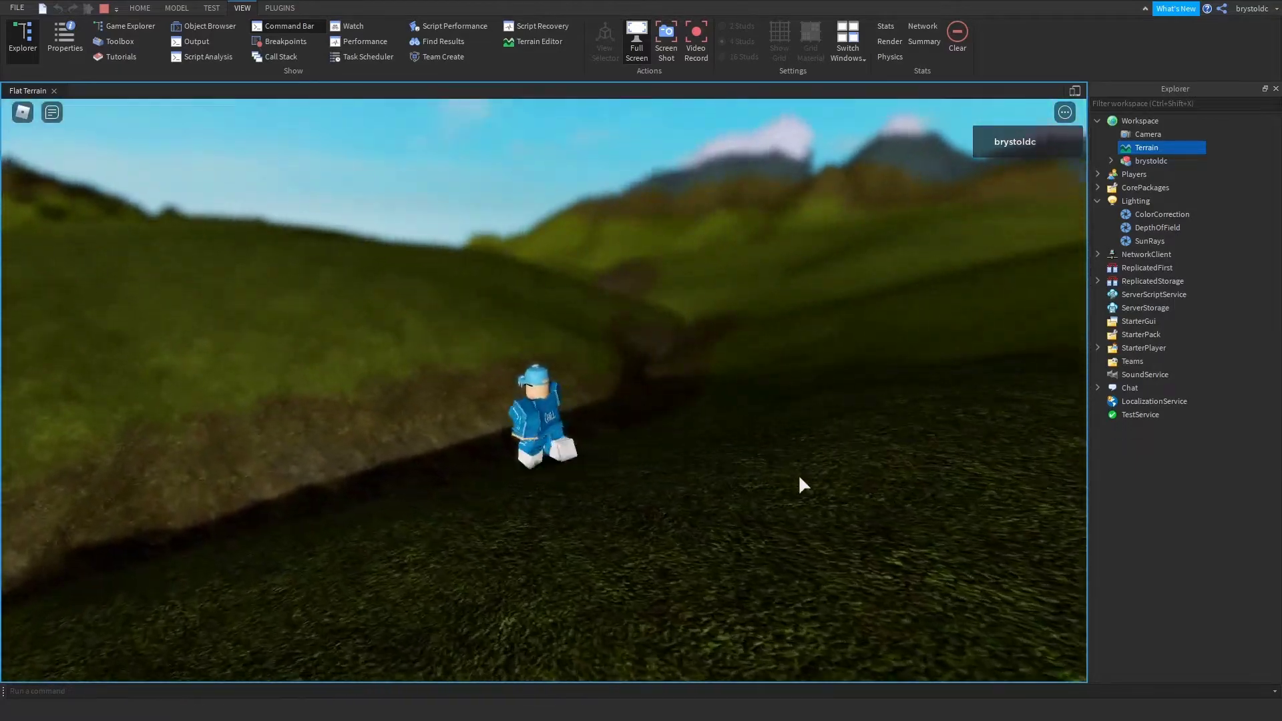
right_drag(800, 477, 782, 480)
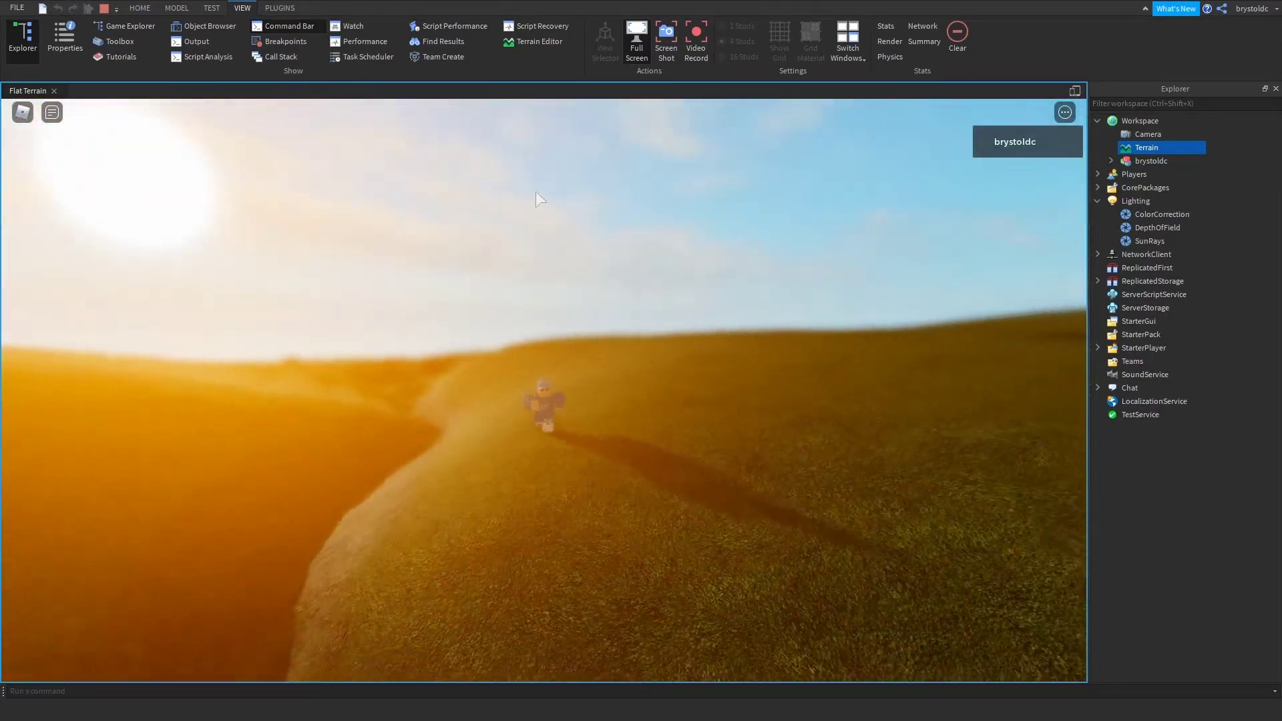
right_drag(411, 261, 403, 258)
scroll(405, 260, down, 3)
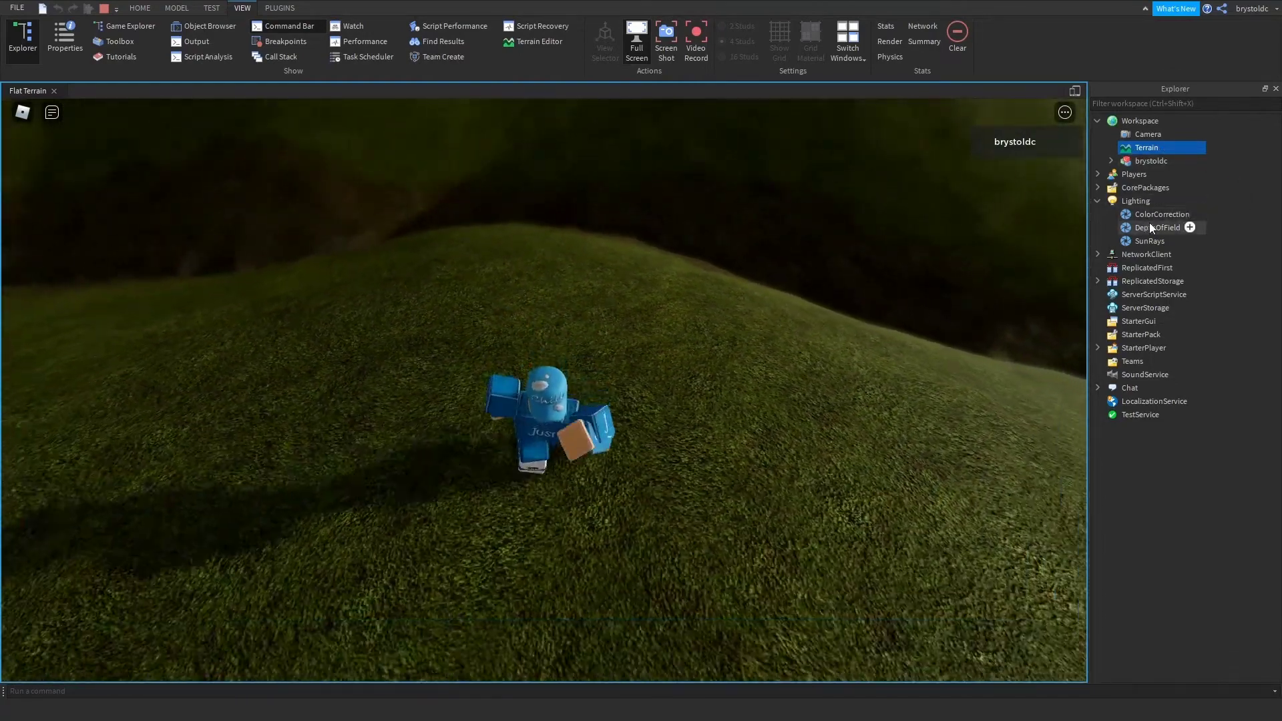
- Show the properties of the SunRays effect in Lighting and set its Intensity to 0.1
click(1152, 227)
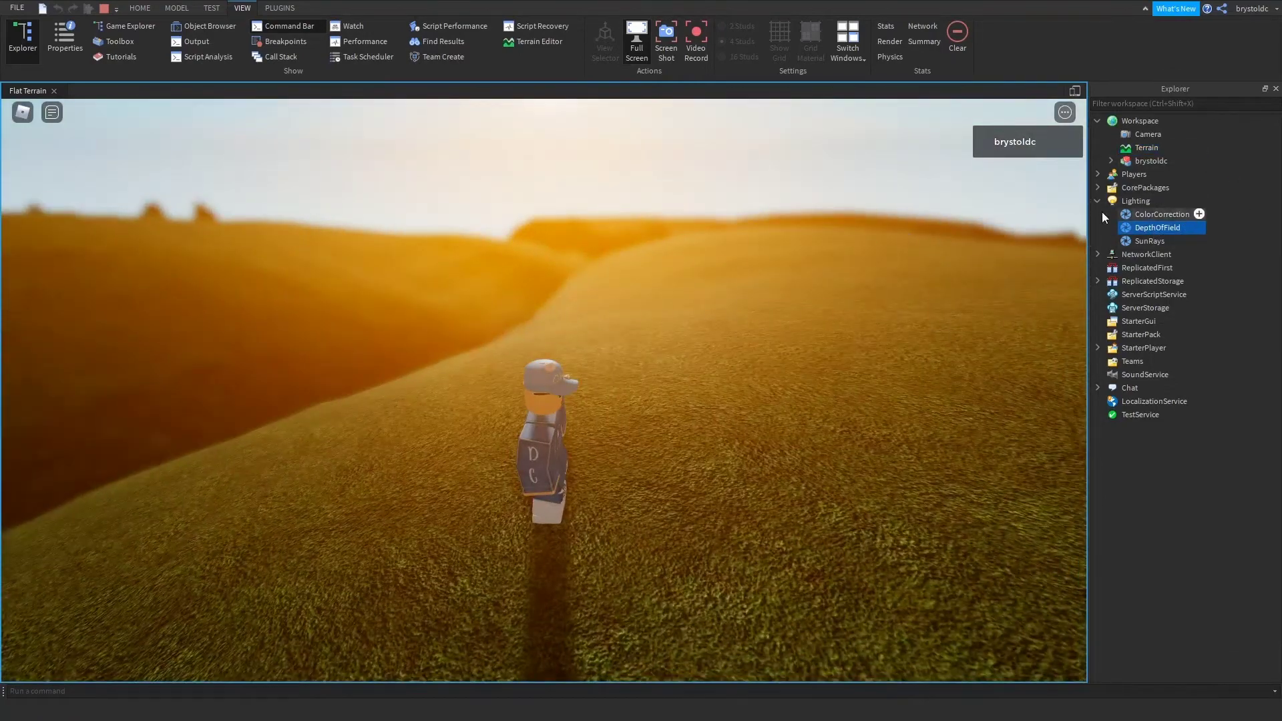
click(70, 38)
click(86, 222)
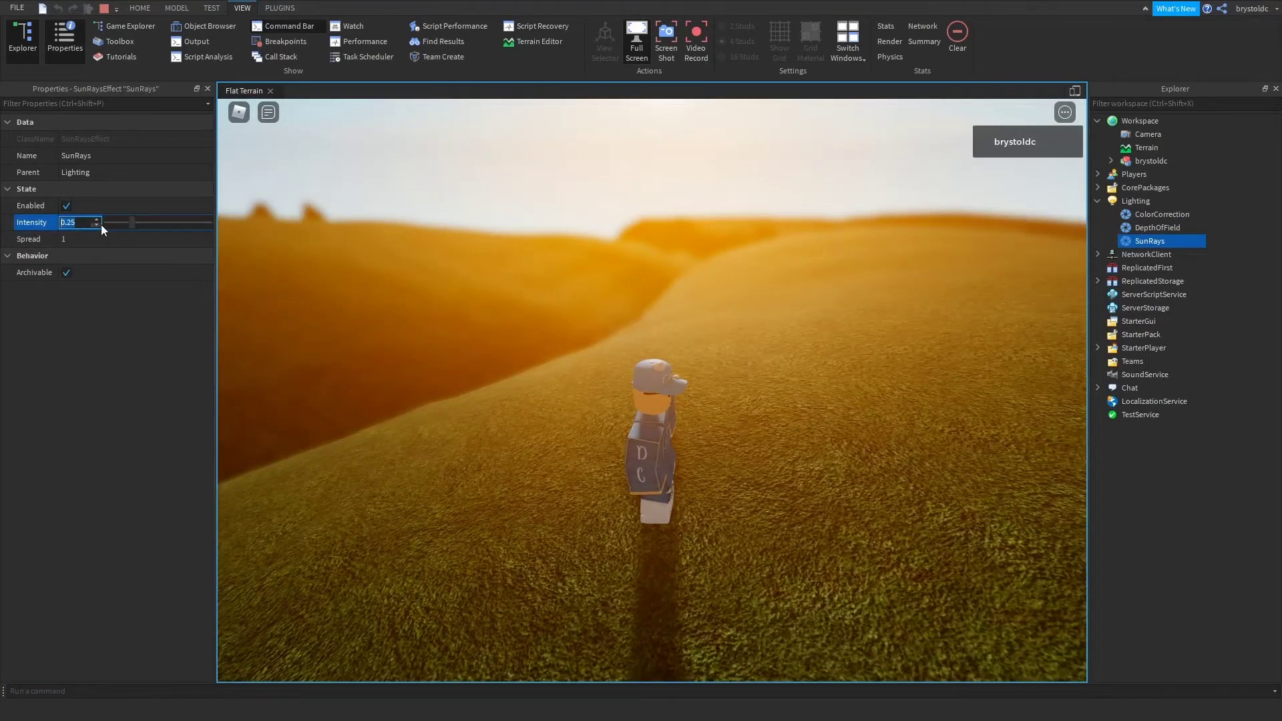
text(10)
key(BackSpace)
key(BackSpace)
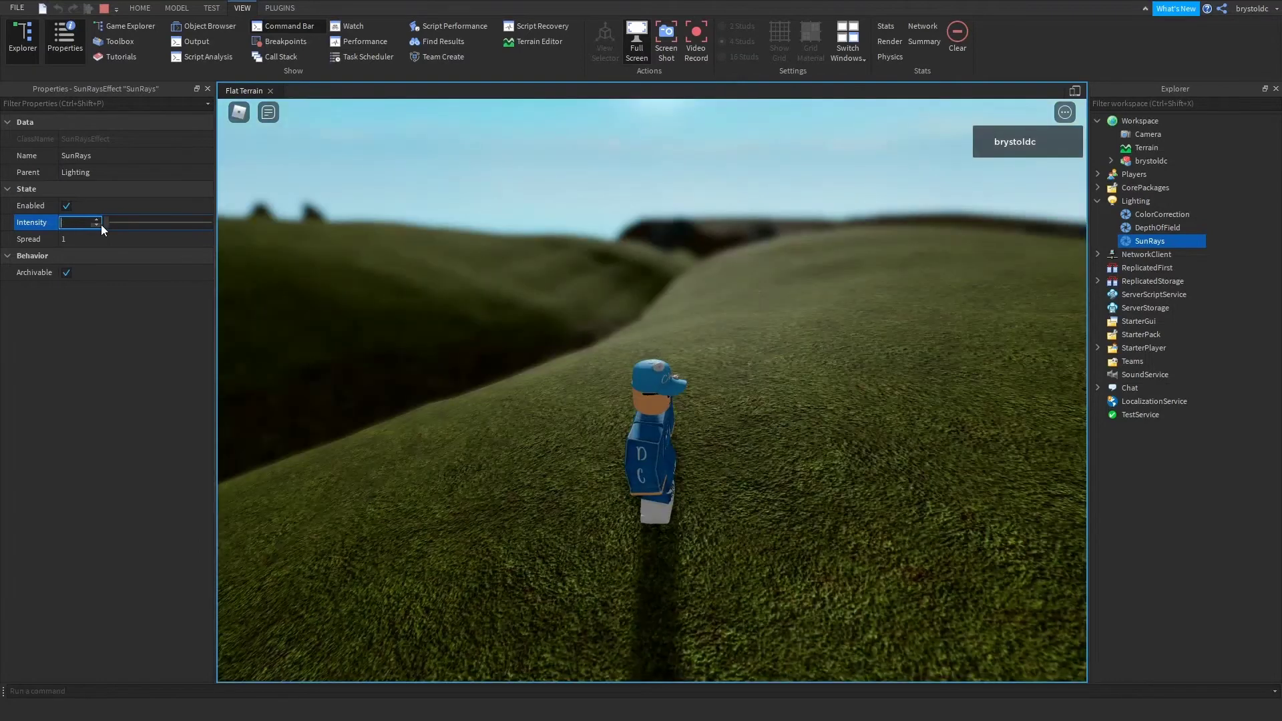
text(3)
key(BackSpace)
text(.5)
key(BackSpace)
text(5)
key(BackSpace)
text(5)
key(BackSpace)
text(1)
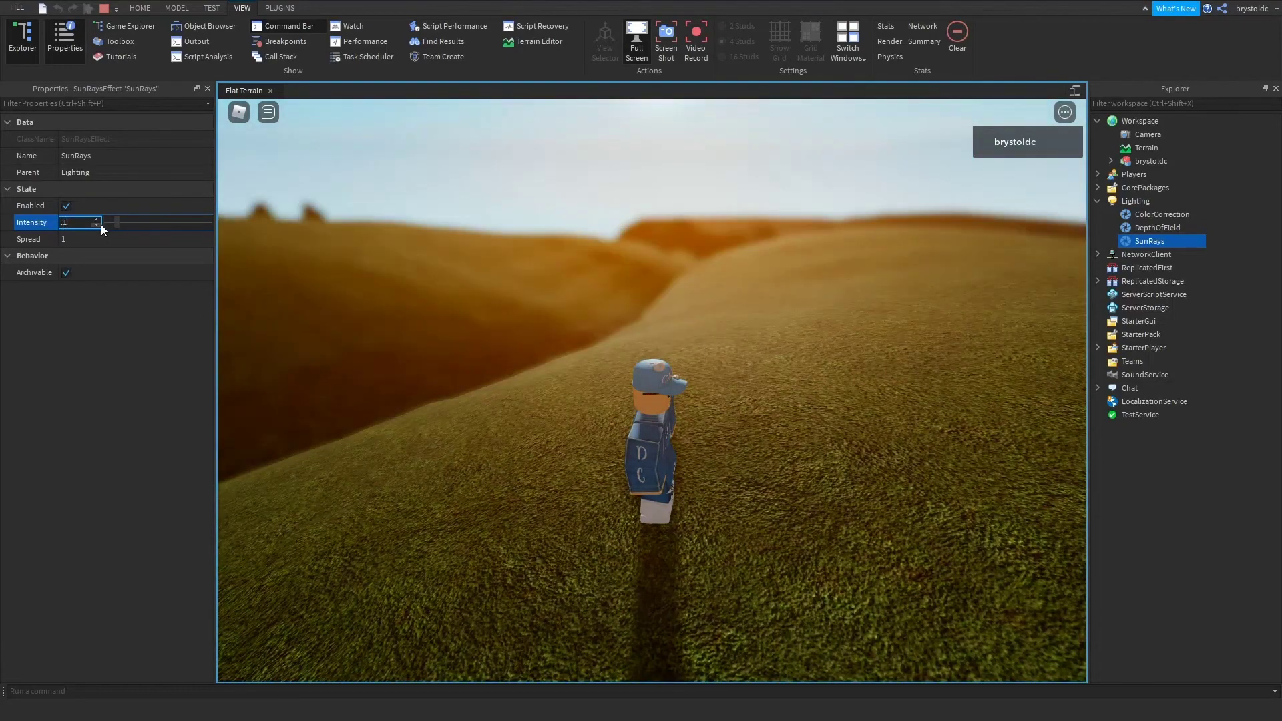
- Examine the sun rays behind the character and over the hills from various camera angles and distances
right_drag(421, 202, 799, 263)
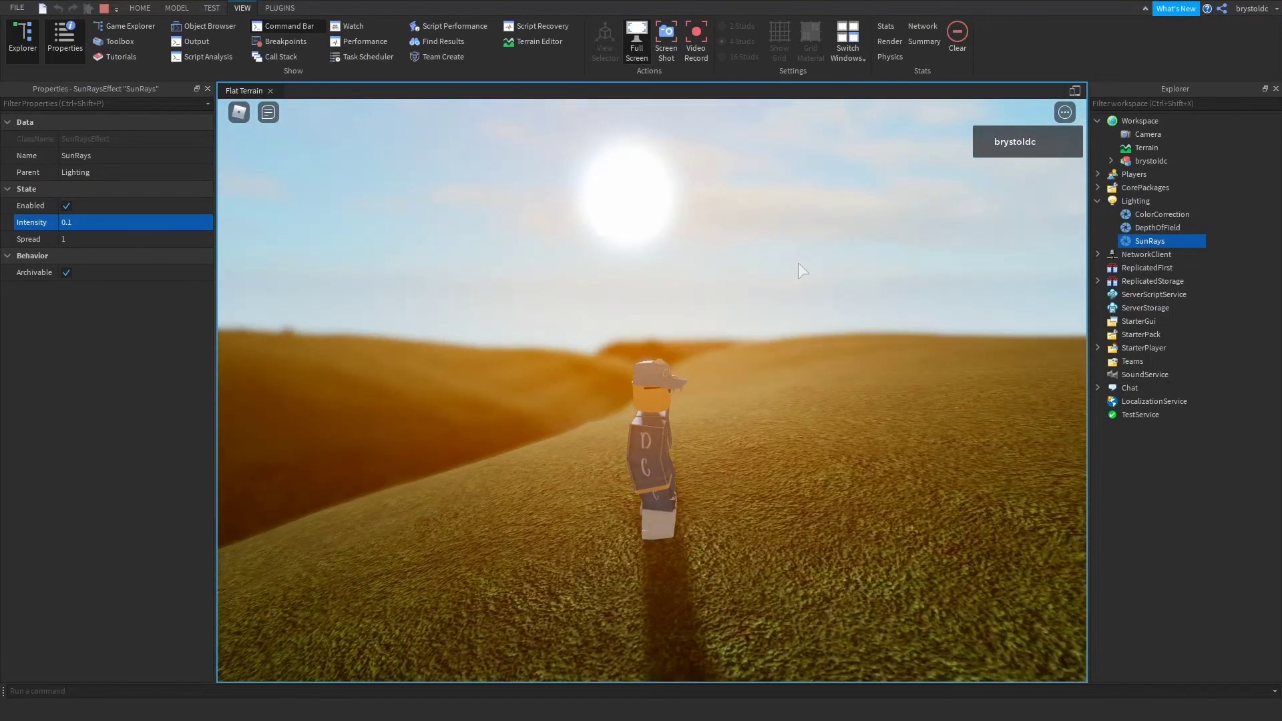
scroll(830, 171, down, 10)
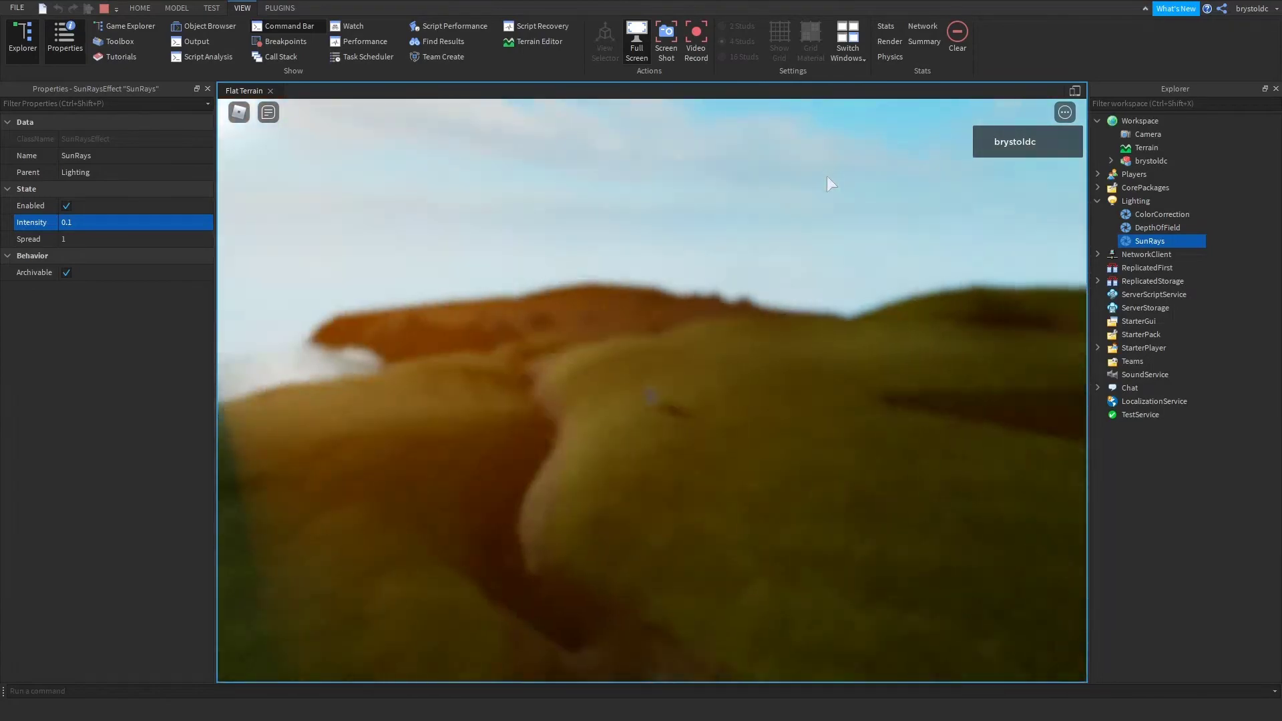
scroll(831, 171, up, 10)
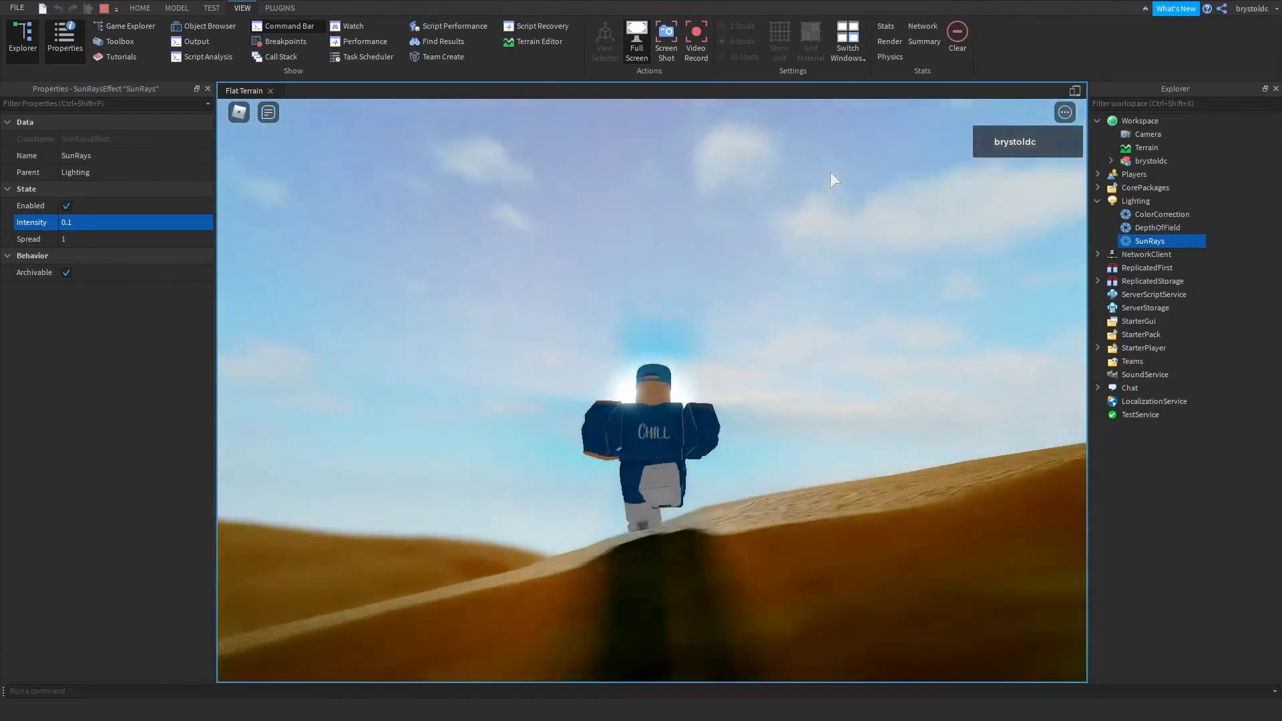
scroll(831, 171, down, 5)
scroll(831, 171, up, 5)
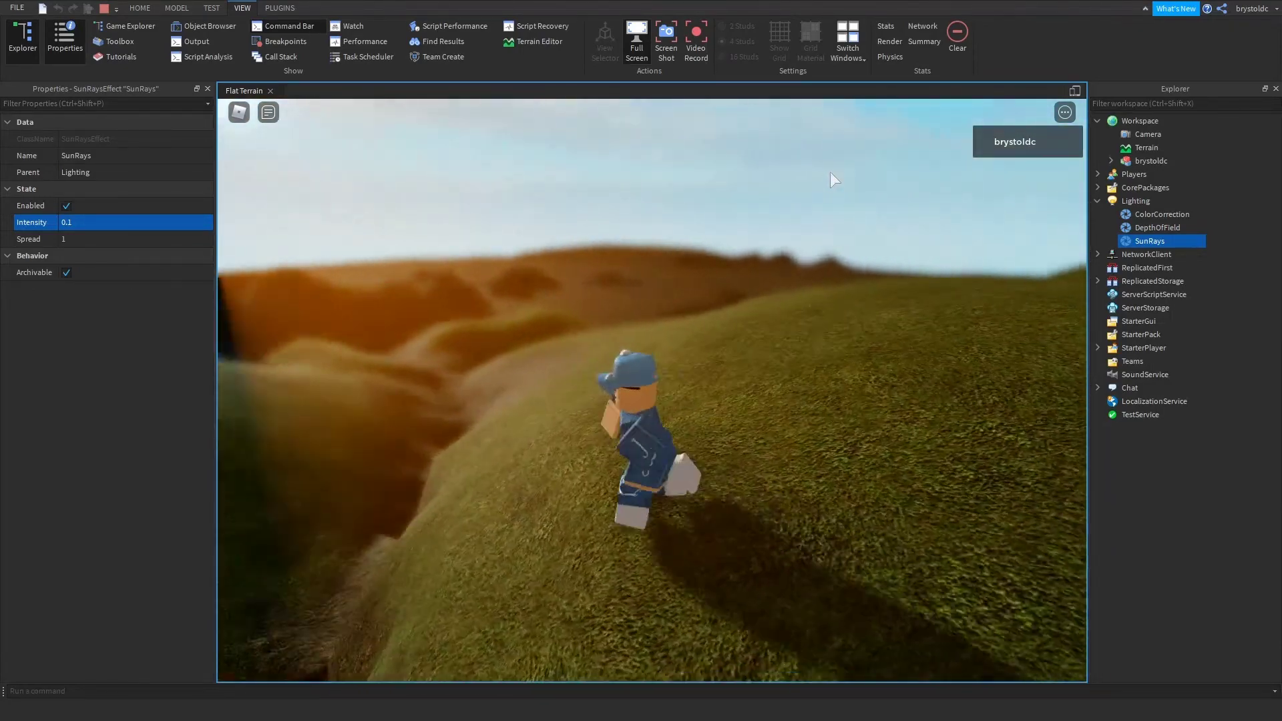
scroll(830, 171, up, 5)
right_drag(831, 171, 1033, 344)
scroll(1031, 342, down, 5)
scroll(1033, 345, up, 3)
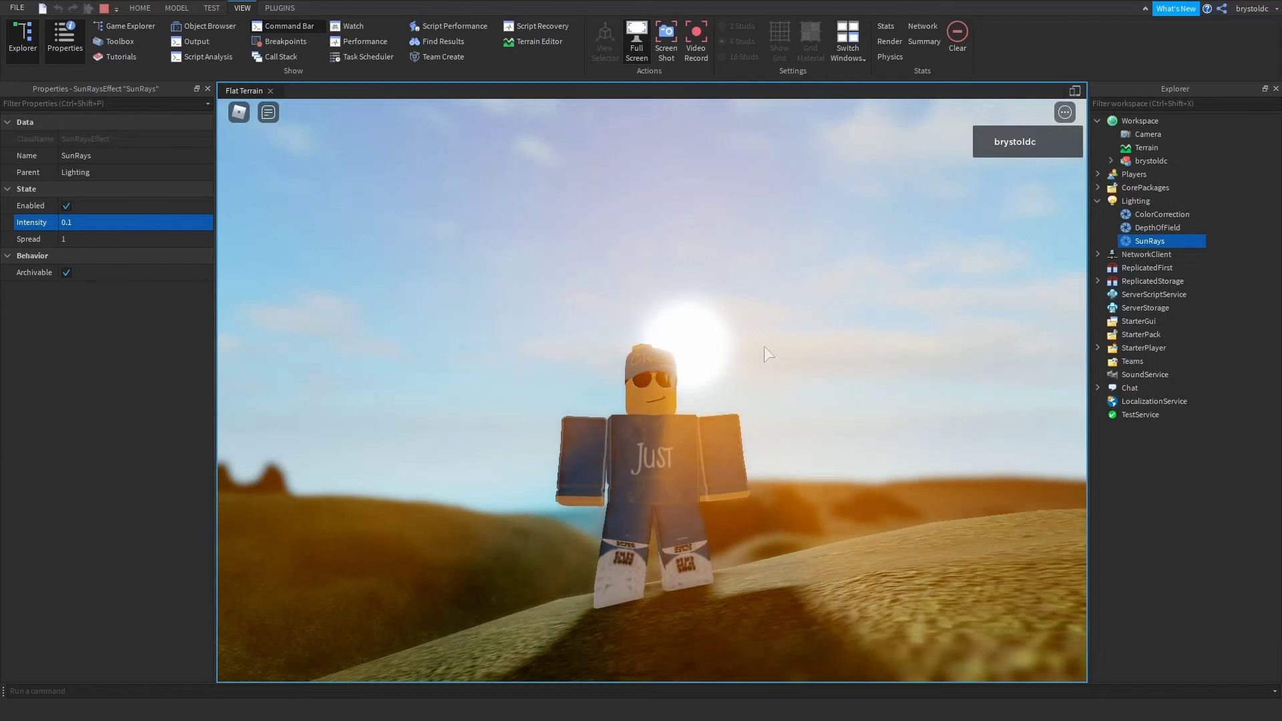
right_drag(764, 346, 767, 347)
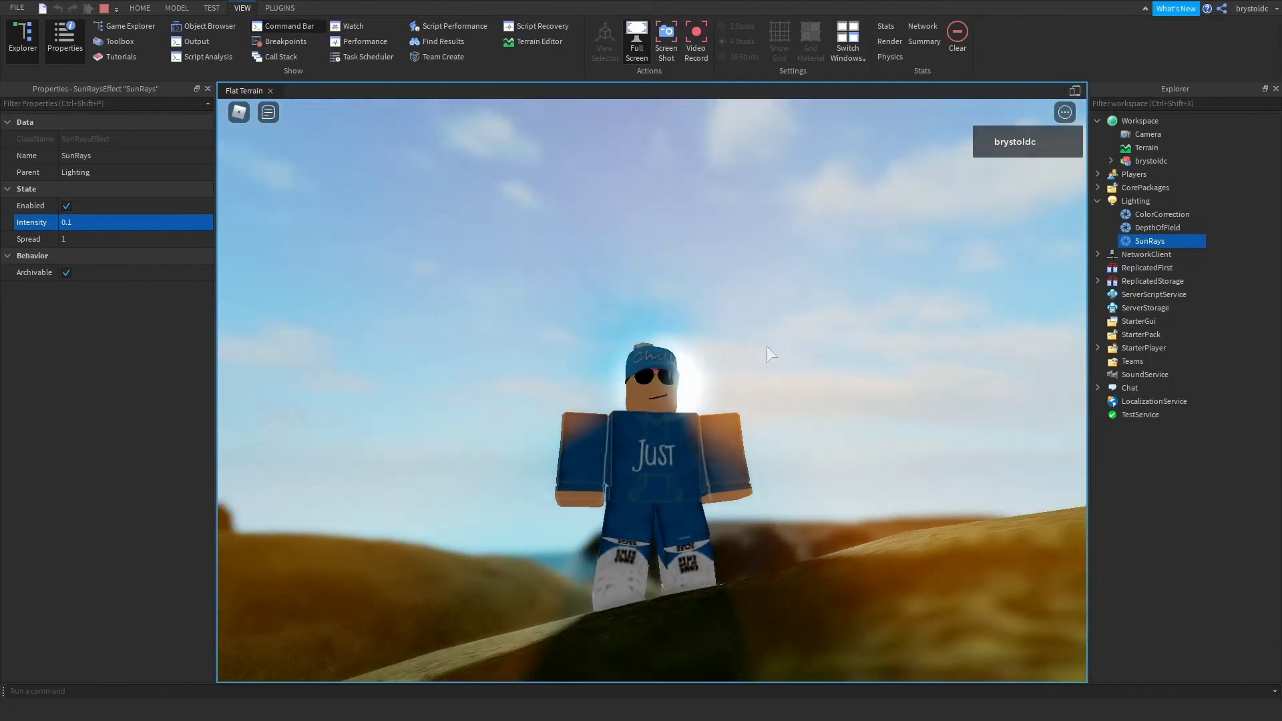
right_drag(713, 482, 692, 485)
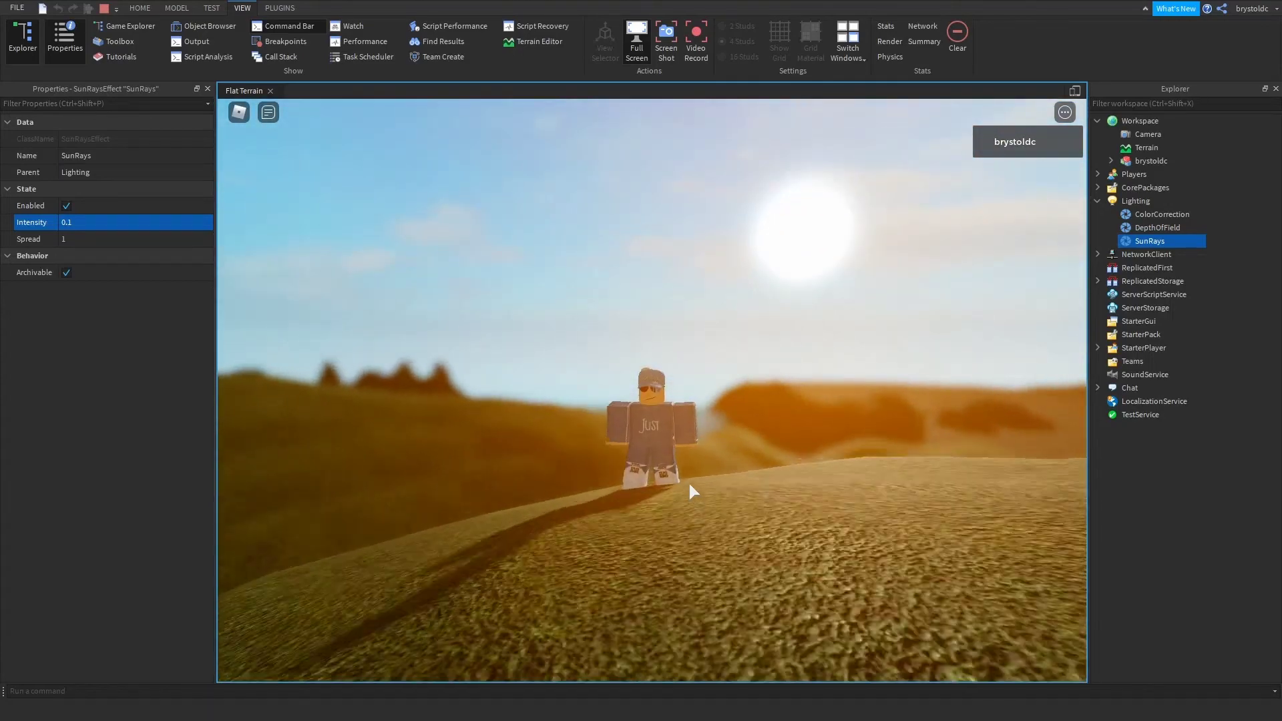